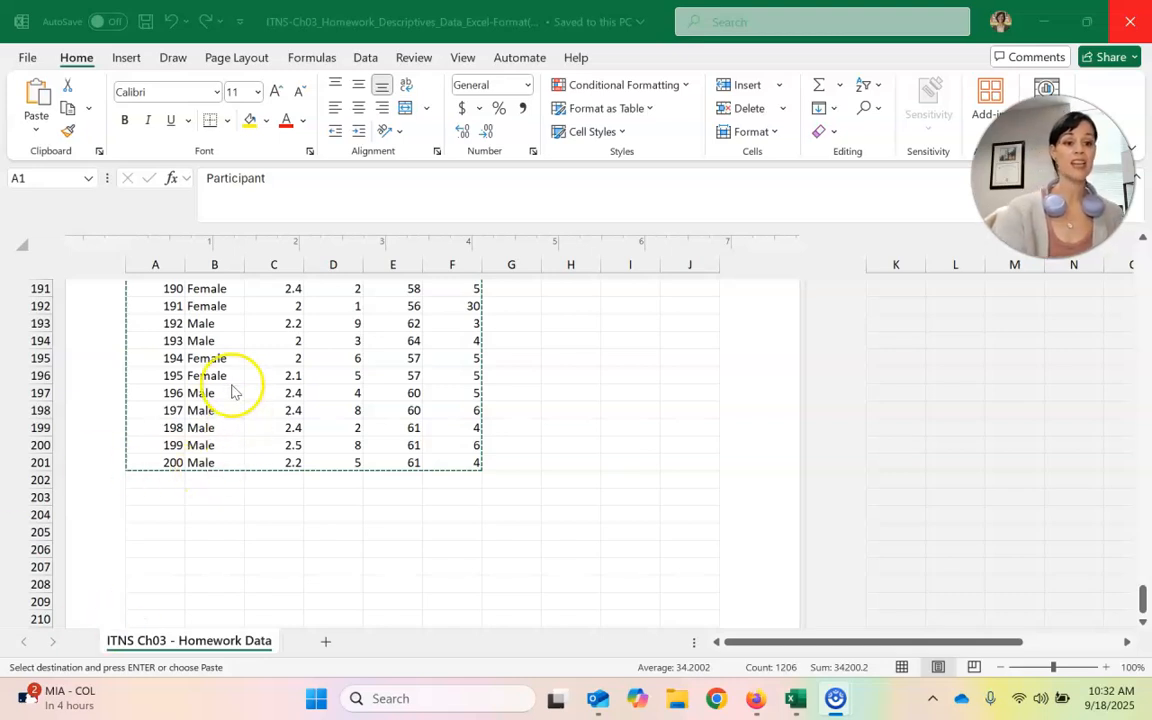
Step: Review the homework dataset from the last participant rows back up to the column headers and the dataset description
{"action": "scroll", "coordinate": [232, 390], "scroll_direction": "up", "scroll_amount": 15}
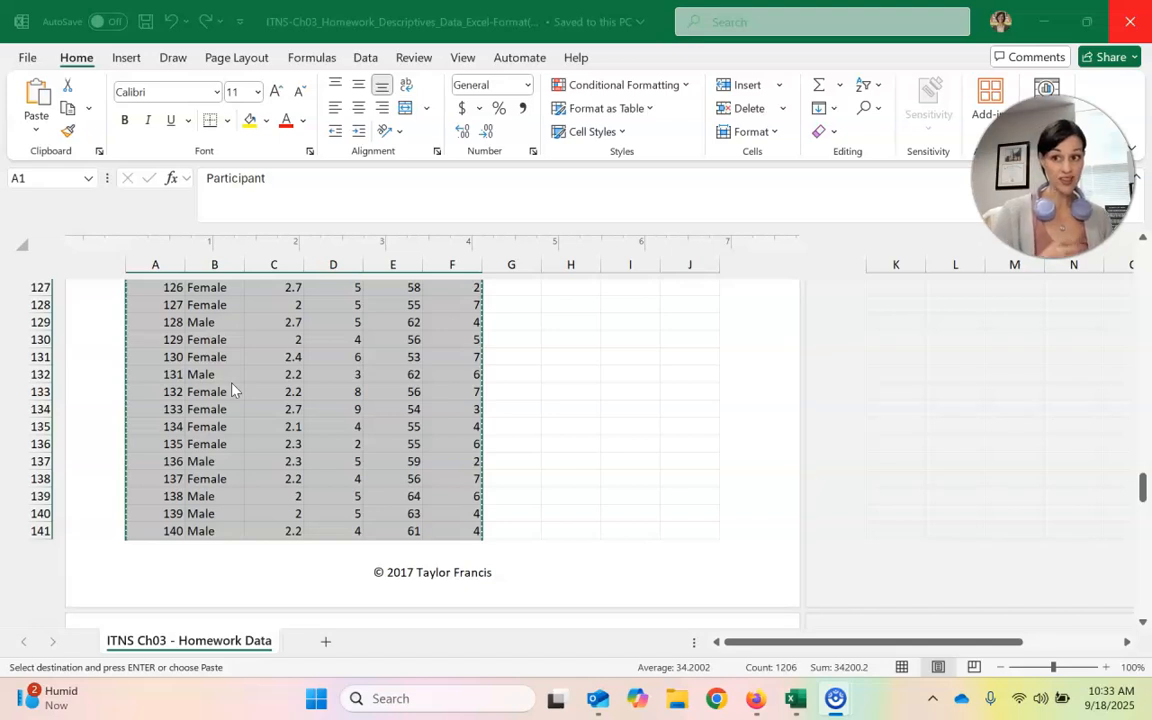
{"action": "scroll", "coordinate": [232, 389], "scroll_direction": "up", "scroll_amount": 20}
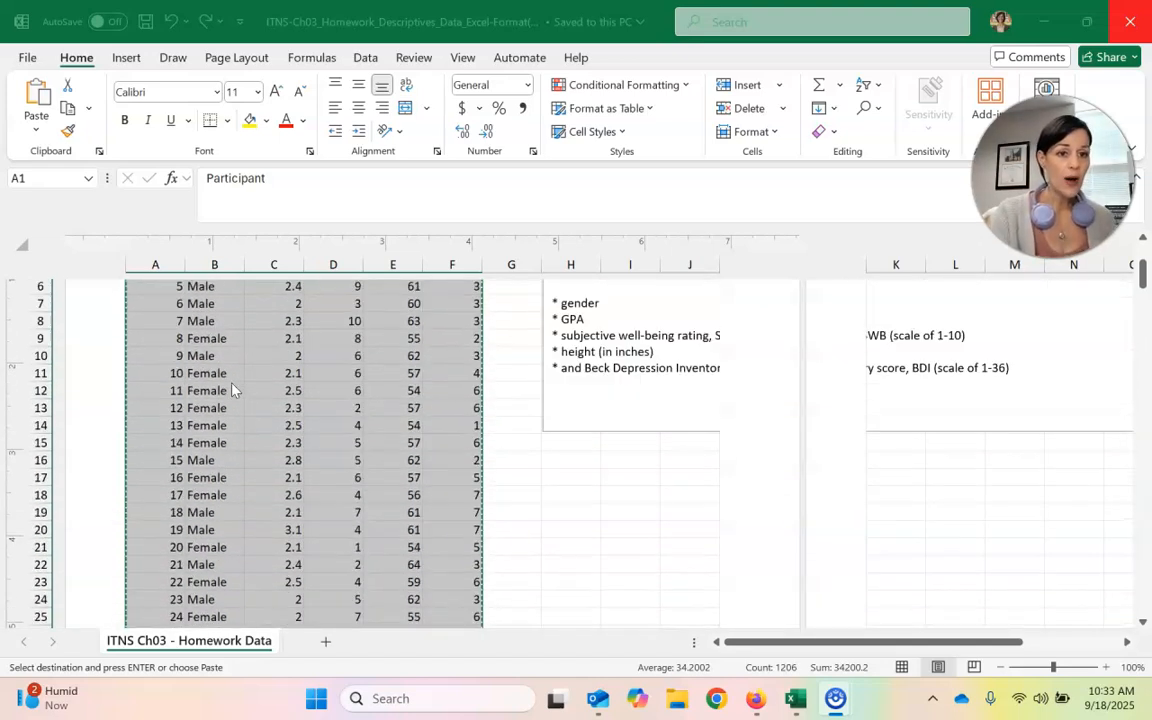
{"action": "scroll", "coordinate": [232, 389], "scroll_direction": "up", "scroll_amount": 3}
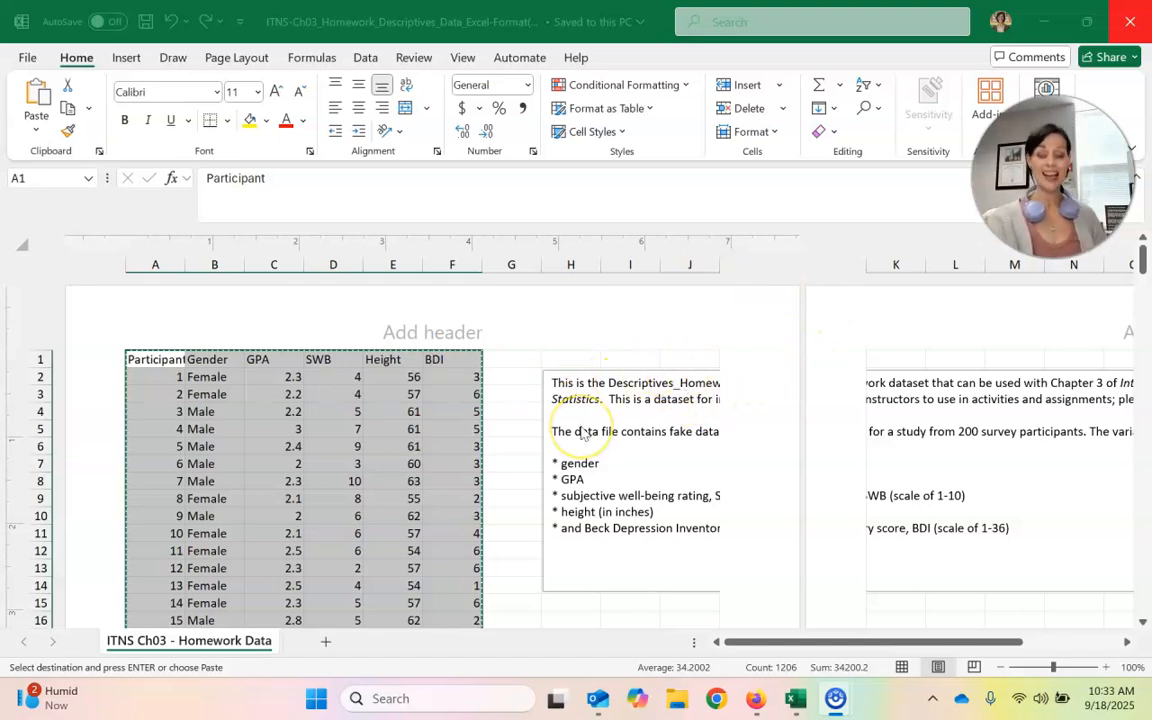
{"action": "scroll", "coordinate": [584, 432], "scroll_direction": "down", "scroll_amount": 1}
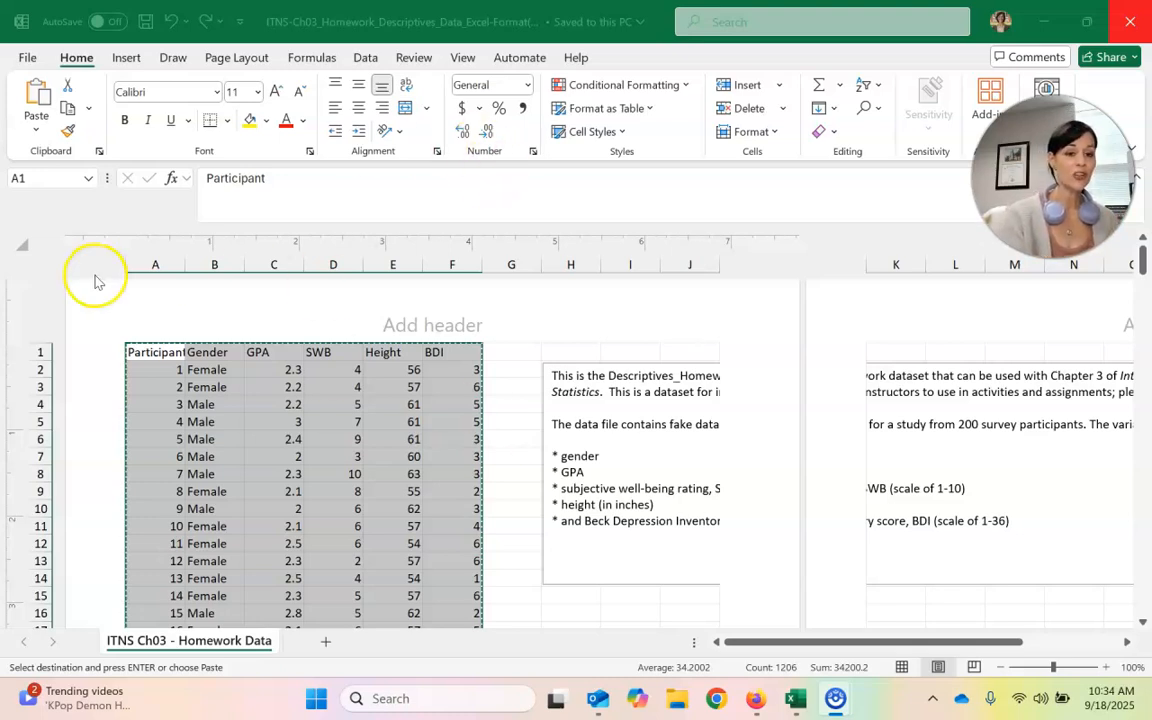
{"action": "left_click", "coordinate": [154, 351]}
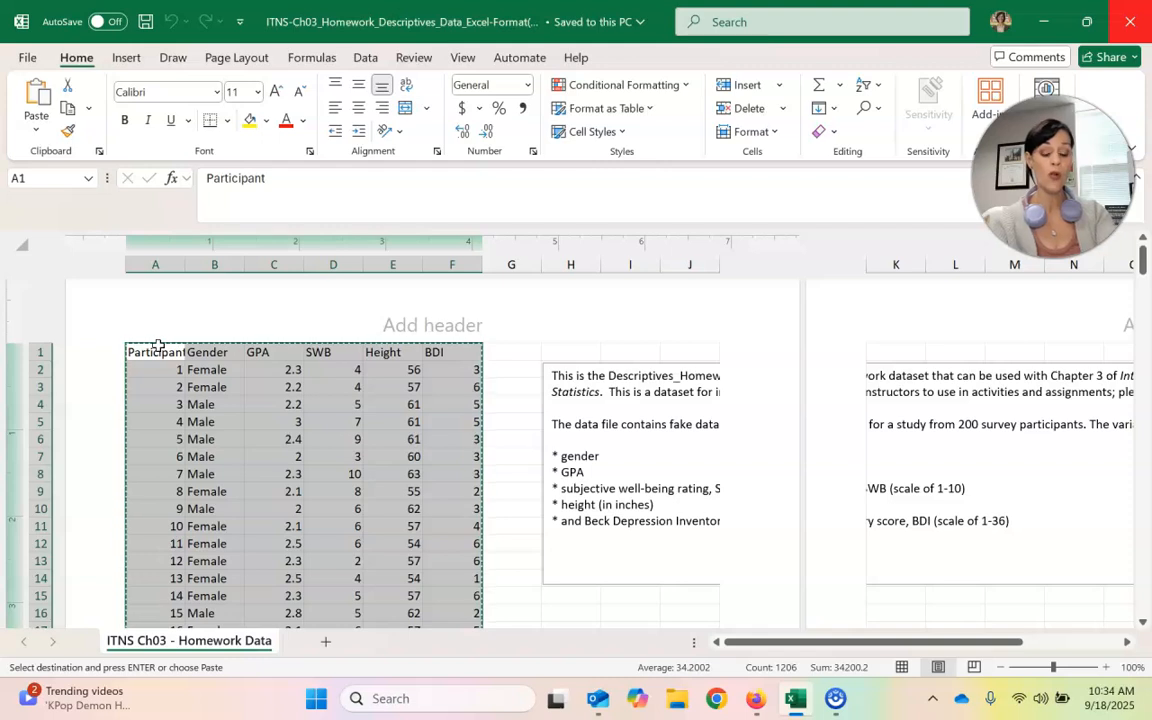
{"action": "key", "text": "ctrl+q"}
{"action": "left_click", "coordinate": [191, 371]}
{"action": "key", "text": "ctrl+c"}
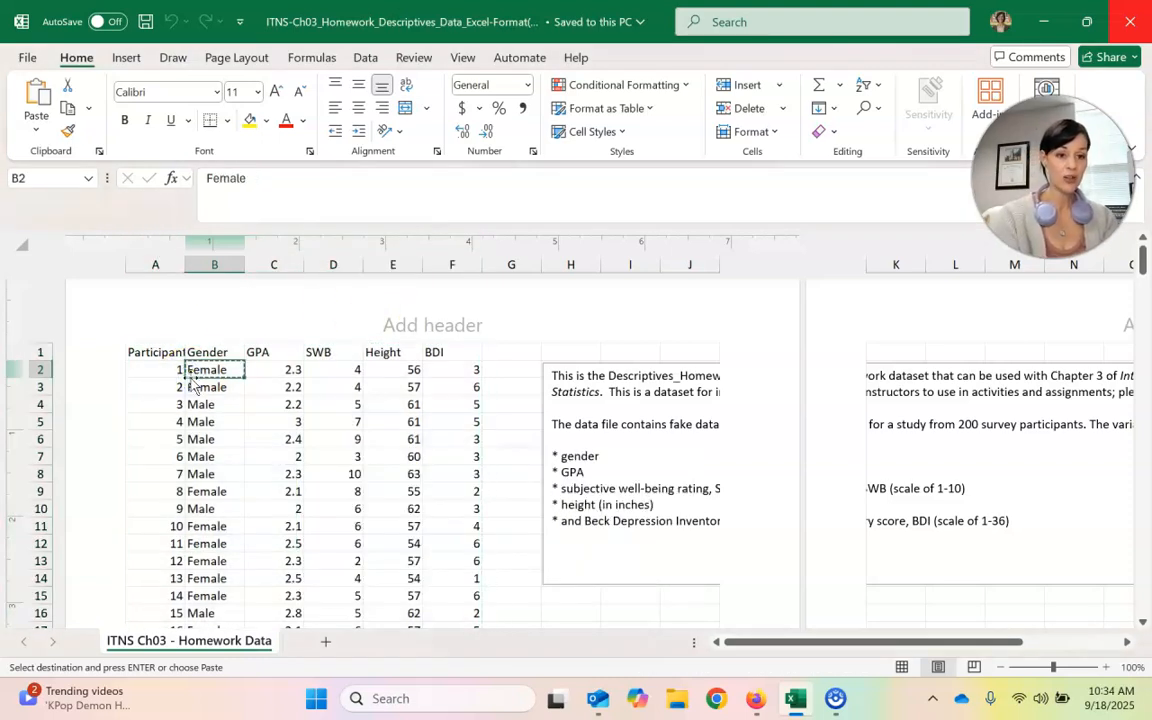
Step: Select and copy the full dataset A1:F201, from the Participant header through the BDI value of participant 200
{"action": "left_click", "coordinate": [151, 352]}
{"action": "key", "text": "shift+Right"}
{"action": "key", "text": "shift+Right"}
{"action": "key", "text": "shift+Right"}
{"action": "key", "text": "shift+Right"}
{"action": "key", "text": "shift+Right"}
{"action": "key", "text": "shift+Right"}
{"action": "key", "text": "shift+Right"}
{"action": "key", "text": "shift+Right"}
{"action": "key", "text": "shift+Right"}
{"action": "key", "text": "shift+Right"}
{"action": "key", "text": "shift+Right"}
{"action": "key", "text": "shift+Right"}
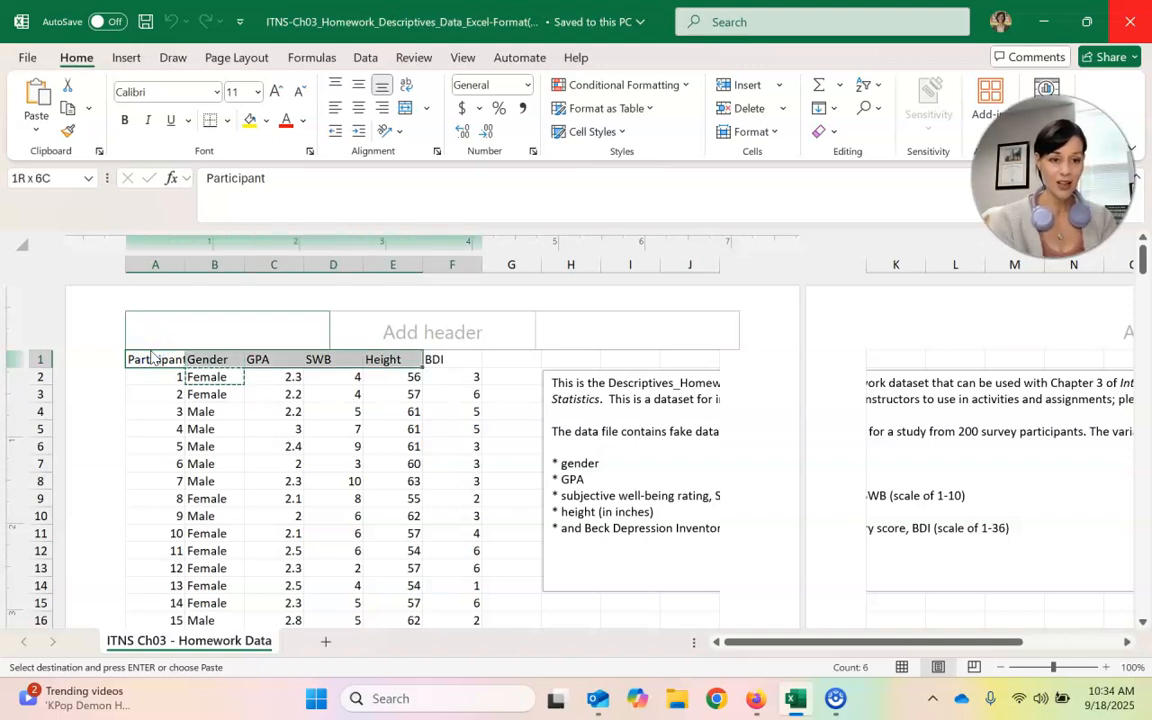
{"action": "key", "text": "shift+Left"}
{"action": "key", "text": "shift+Left"}
{"action": "key", "text": "shift+Left"}
{"action": "key", "text": "shift+Left"}
{"action": "key", "text": "shift+Left"}
{"action": "key", "text": "shift+Left"}
{"action": "key", "text": "shift+Left"}
{"action": "key", "text": "shift+Left"}
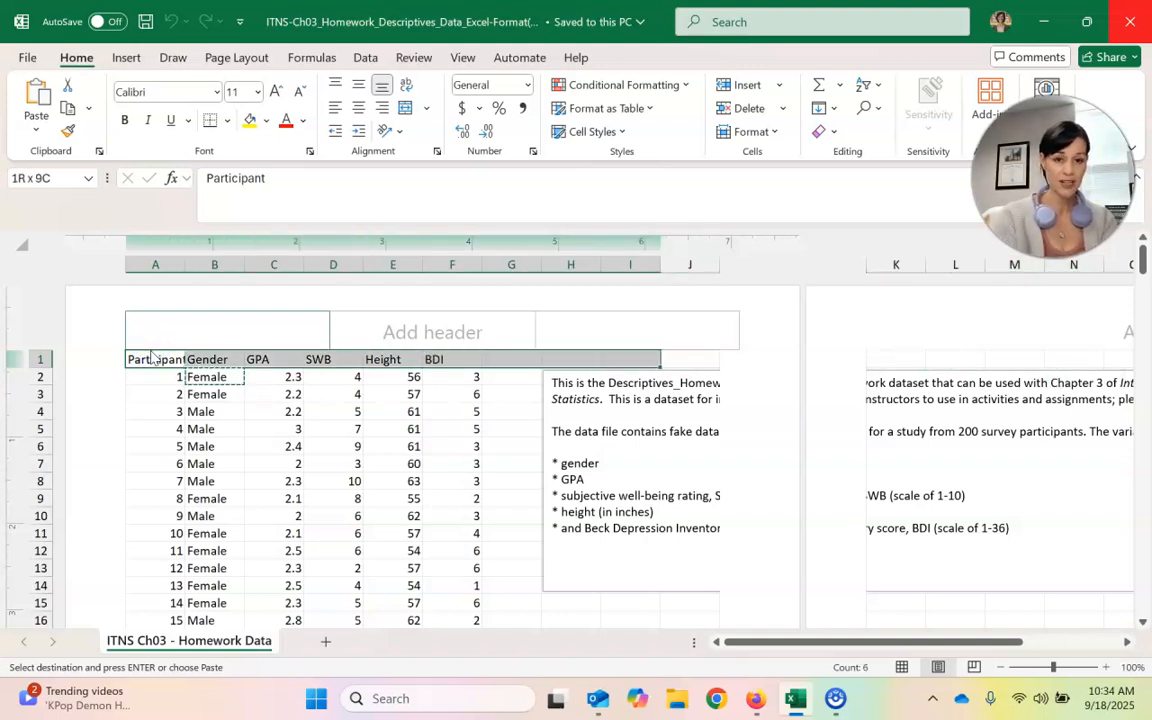
{"action": "key", "text": "shift+Right"}
{"action": "key", "text": "shift+Down"}
{"action": "key", "text": "shift+Down"}
{"action": "key", "text": "shift+Down"}
{"action": "key", "text": "shift+Down"}
{"action": "key", "text": "shift+Down"}
{"action": "key", "text": "shift+Down"}
{"action": "key", "text": "shift+Down"}
{"action": "key", "text": "shift+Down"}
{"action": "key", "text": "shift+Down"}
{"action": "key", "text": "shift+Down"}
{"action": "key", "text": "shift+Down"}
{"action": "key", "text": "shift+Down"}
{"action": "key", "text": "shift+Down"}
{"action": "key", "text": "shift+Down"}
{"action": "key", "text": "shift+Down"}
{"action": "key", "text": "shift+Down"}
{"action": "key", "text": "shift+Down"}
{"action": "key", "text": "shift+Down"}
{"action": "key", "text": "shift+Down"}
{"action": "key", "text": "shift+Down"}
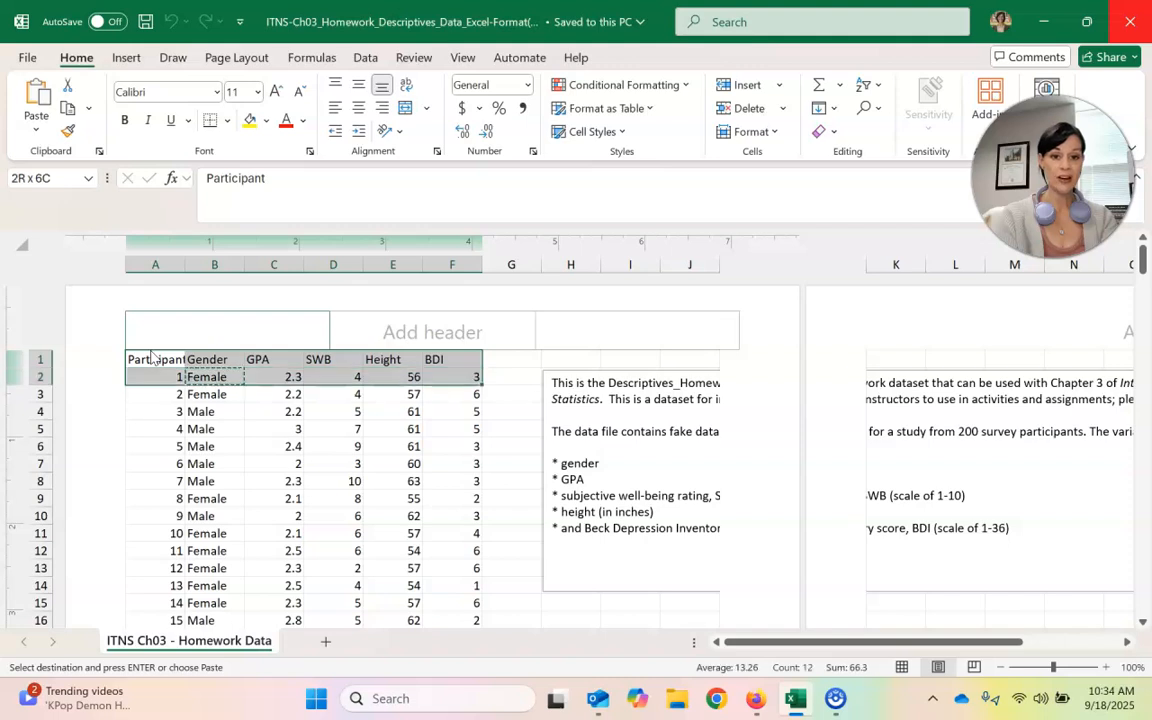
{"action": "key", "text": "shift+Down"}
{"action": "key", "text": "shift+Down"}
{"action": "key", "text": "shift+Down"}
{"action": "key", "text": "shift+Down"}
{"action": "key", "text": "shift+Down"}
{"action": "key", "text": "shift+Down"}
{"action": "key", "text": "shift+Down"}
{"action": "key", "text": "shift+Down"}
{"action": "key", "text": "shift+Down"}
{"action": "key", "text": "shift+Down"}
{"action": "key", "text": "shift+Down"}
{"action": "key", "text": "shift+Down"}
{"action": "key", "text": "shift+Down"}
{"action": "key", "text": "shift+Down"}
{"action": "key", "text": "shift+Down"}
{"action": "key", "text": "shift+Down"}
{"action": "key", "text": "shift+Down"}
{"action": "key", "text": "shift+Down"}
{"action": "key", "text": "shift+Down"}
{"action": "key", "text": "shift+Down"}
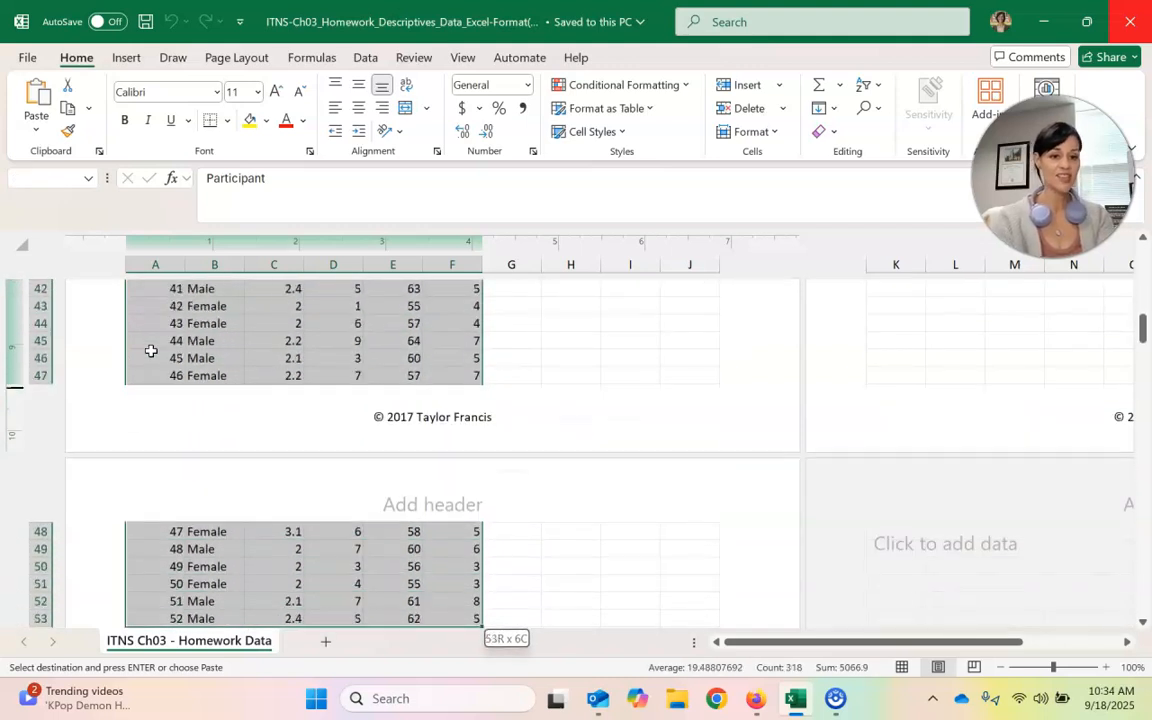
{"action": "key", "text": "shift+Down"}
{"action": "key", "text": "shift+Down"}
{"action": "key", "text": "shift+Down"}
{"action": "key", "text": "shift+Down"}
{"action": "key", "text": "shift+Down"}
{"action": "key", "text": "shift+Down"}
{"action": "key", "text": "shift+Down"}
{"action": "key", "text": "shift+Down"}
{"action": "key", "text": "shift+Down"}
{"action": "key", "text": "shift+Down"}
{"action": "key", "text": "shift+Down"}
{"action": "key", "text": "shift+Down"}
{"action": "key", "text": "shift+Down"}
{"action": "key", "text": "shift+Down"}
{"action": "key", "text": "shift+Down"}
{"action": "key", "text": "shift+Down"}
{"action": "key", "text": "shift+Down"}
{"action": "key", "text": "shift+Down"}
{"action": "key", "text": "shift+Down"}
{"action": "key", "text": "shift+Down"}
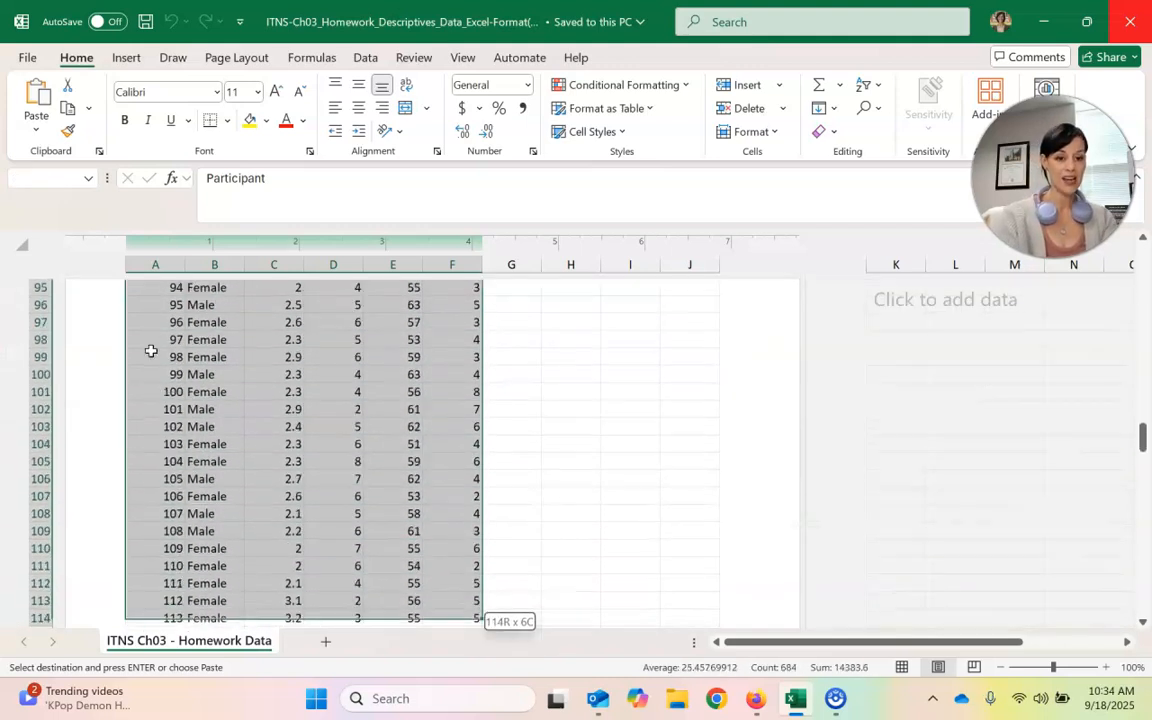
{"action": "key", "text": "shift+Down"}
{"action": "key", "text": "shift+Down"}
{"action": "key", "text": "shift+Down"}
{"action": "key", "text": "shift+Down"}
{"action": "key", "text": "shift+Down"}
{"action": "key", "text": "shift+Down"}
{"action": "key", "text": "shift+Down"}
{"action": "key", "text": "shift+Down"}
{"action": "key", "text": "shift+Down"}
{"action": "key", "text": "shift+Down"}
{"action": "key", "text": "shift+Down"}
{"action": "key", "text": "shift+Down"}
{"action": "key", "text": "shift+Down"}
{"action": "key", "text": "shift+Down"}
{"action": "key", "text": "shift+Down"}
{"action": "key", "text": "shift+Down"}
{"action": "key", "text": "shift+Down"}
{"action": "key", "text": "shift+Down"}
{"action": "key", "text": "shift+Down"}
{"action": "key", "text": "shift+Down"}
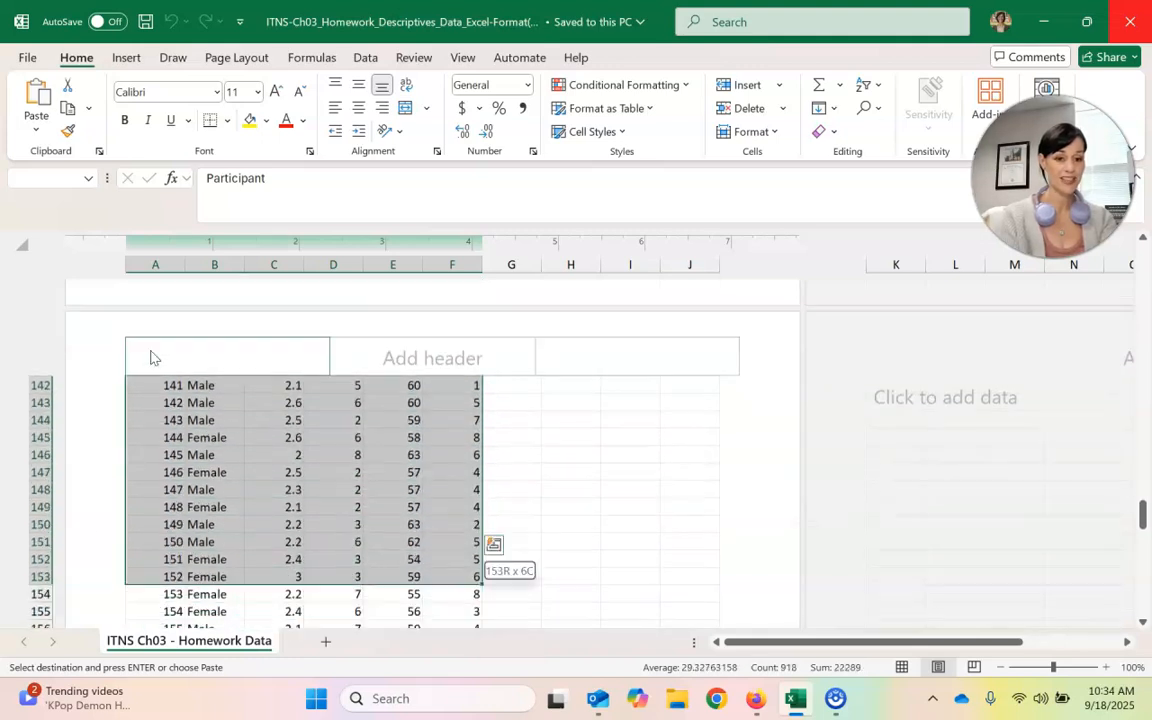
{"action": "key", "text": "shift+Down"}
{"action": "key", "text": "shift+Down"}
{"action": "key", "text": "shift+Down"}
{"action": "key", "text": "shift+Down"}
{"action": "key", "text": "shift+Down"}
{"action": "key", "text": "shift+Down"}
{"action": "key", "text": "shift+Down"}
{"action": "key", "text": "shift+Down"}
{"action": "key", "text": "shift+Down"}
{"action": "key", "text": "shift+Down"}
{"action": "key", "text": "shift+Down"}
{"action": "key", "text": "shift+Down"}
{"action": "key", "text": "shift+Down"}
{"action": "key", "text": "shift+Down"}
{"action": "key", "text": "shift+Down"}
{"action": "key", "text": "shift+Down"}
{"action": "key", "text": "shift+Down"}
{"action": "key", "text": "shift+Down"}
{"action": "key", "text": "shift+Down"}
{"action": "key", "text": "shift+Down"}
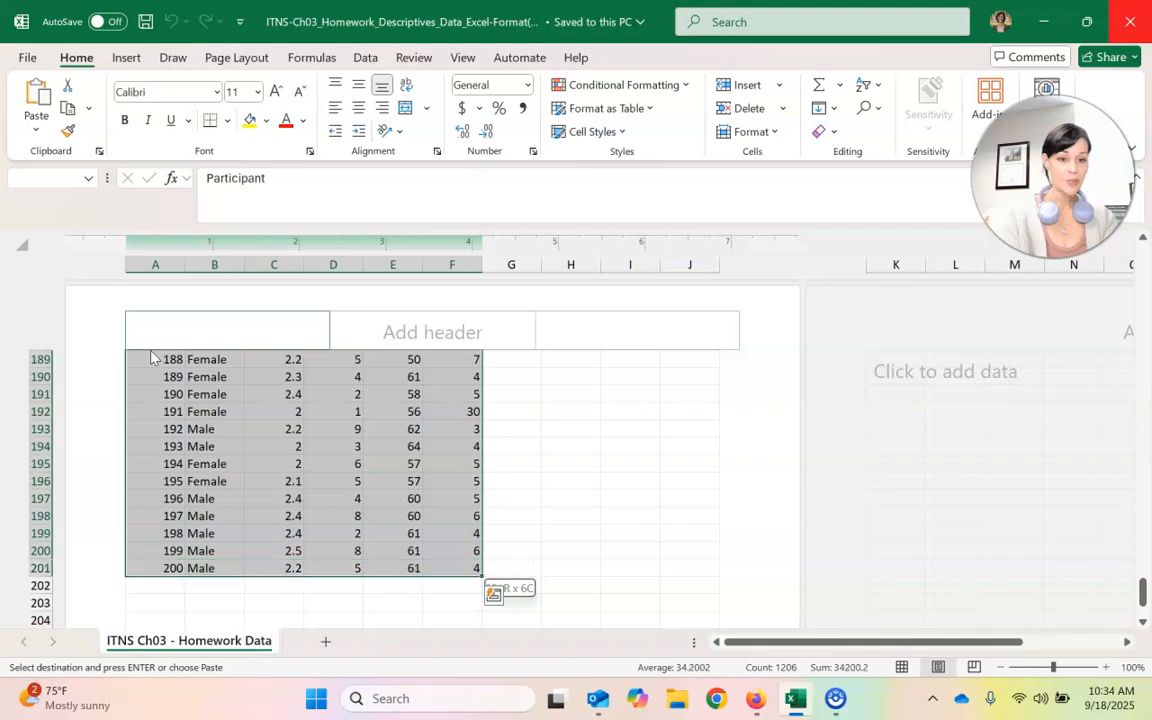
Step: Switch to jamovi 2.6.13 and paste the copied dataset into the empty data sheet, starting at the first cell of column A
{"action": "left_click", "coordinate": [388, 699]}
{"action": "type", "text": "jamovi 2.6.13"}
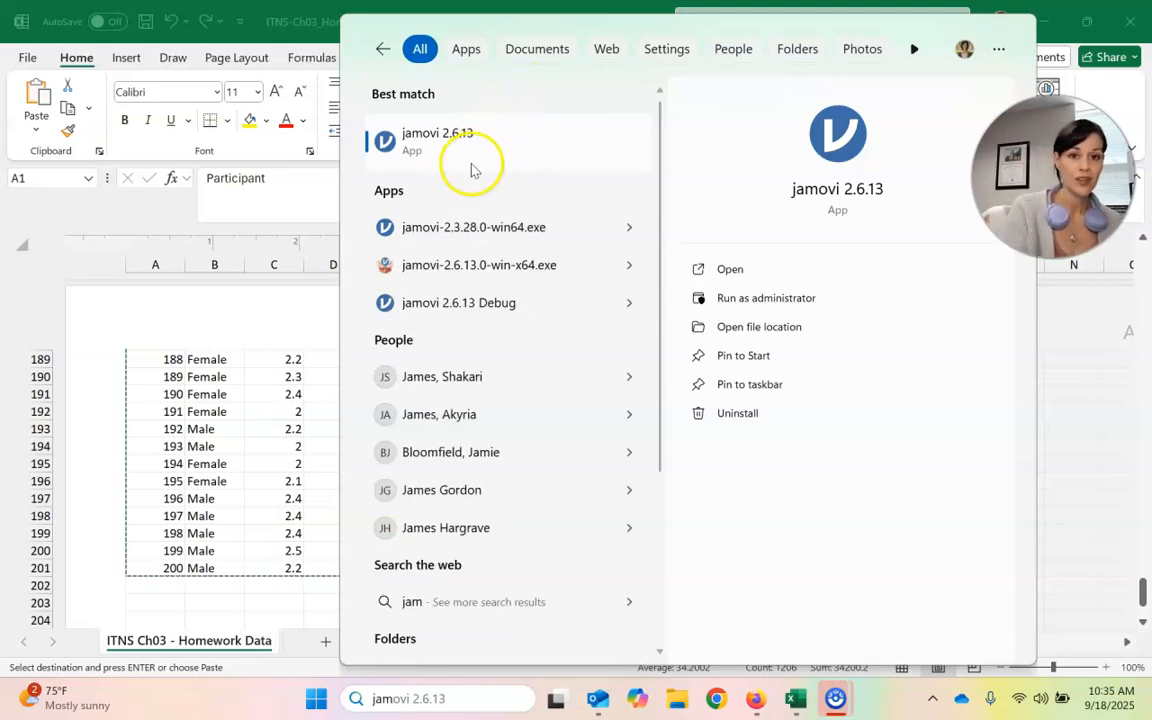
{"action": "left_click", "coordinate": [471, 157]}
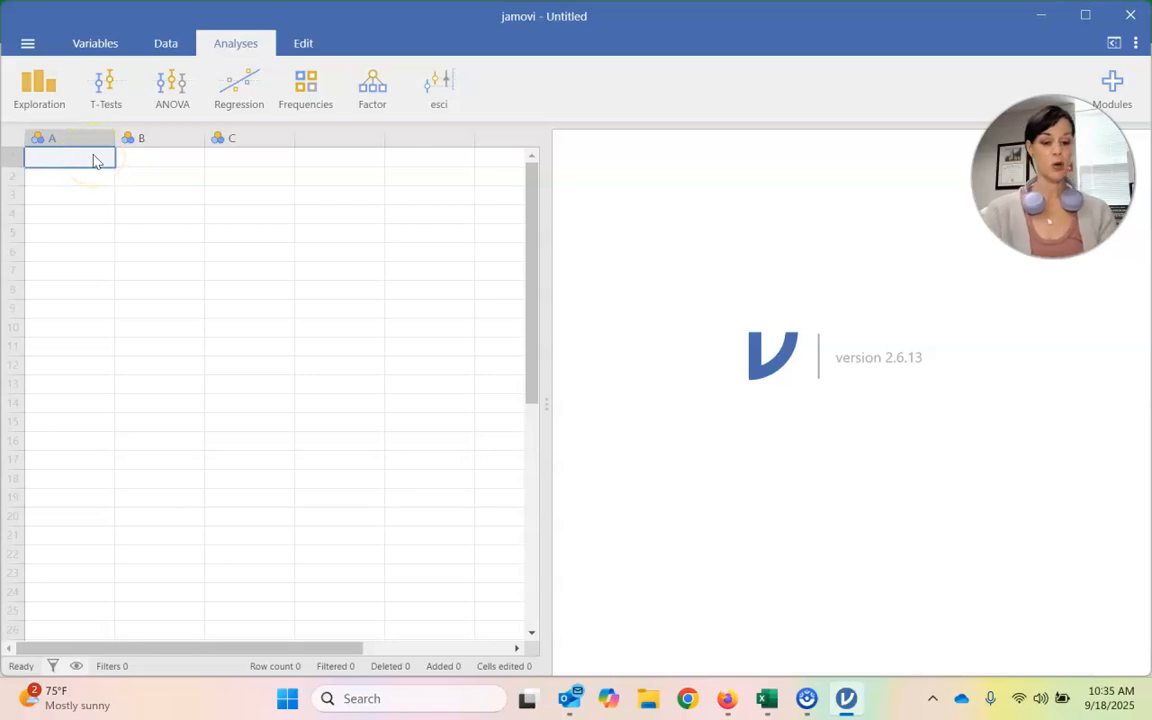
{"action": "key", "text": "ctrl+v"}
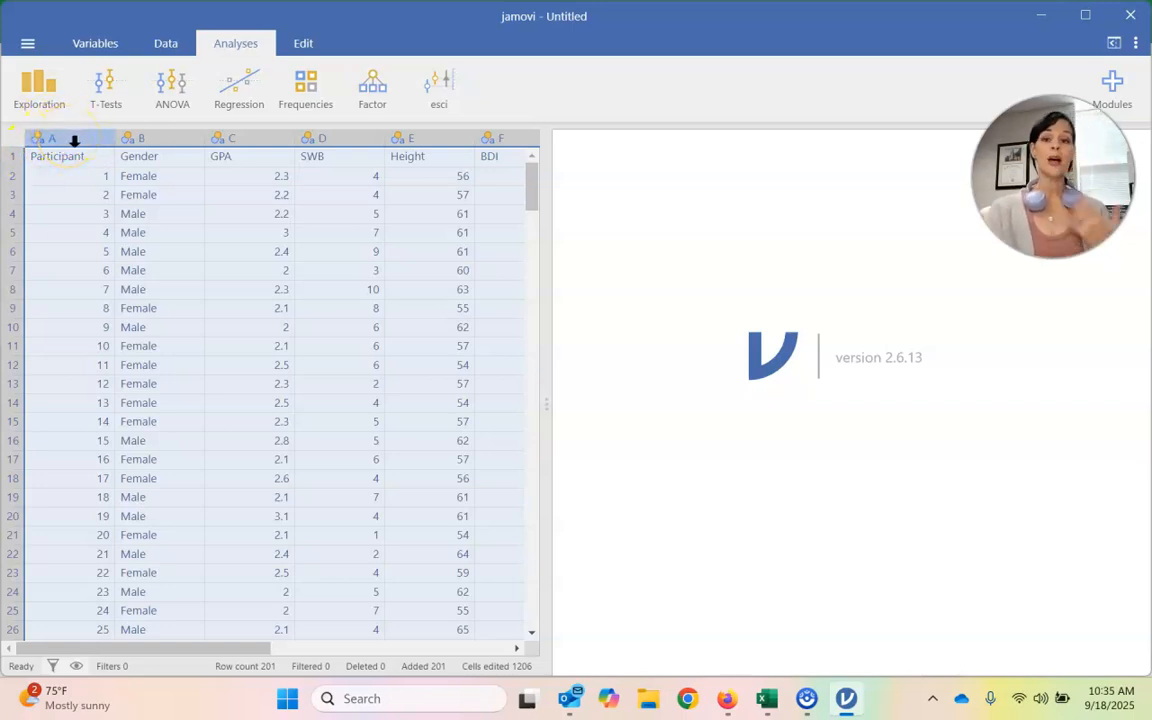
Step: Rename variable A as Participant and set its measure type to ID
{"action": "double_click", "coordinate": [72, 138]}
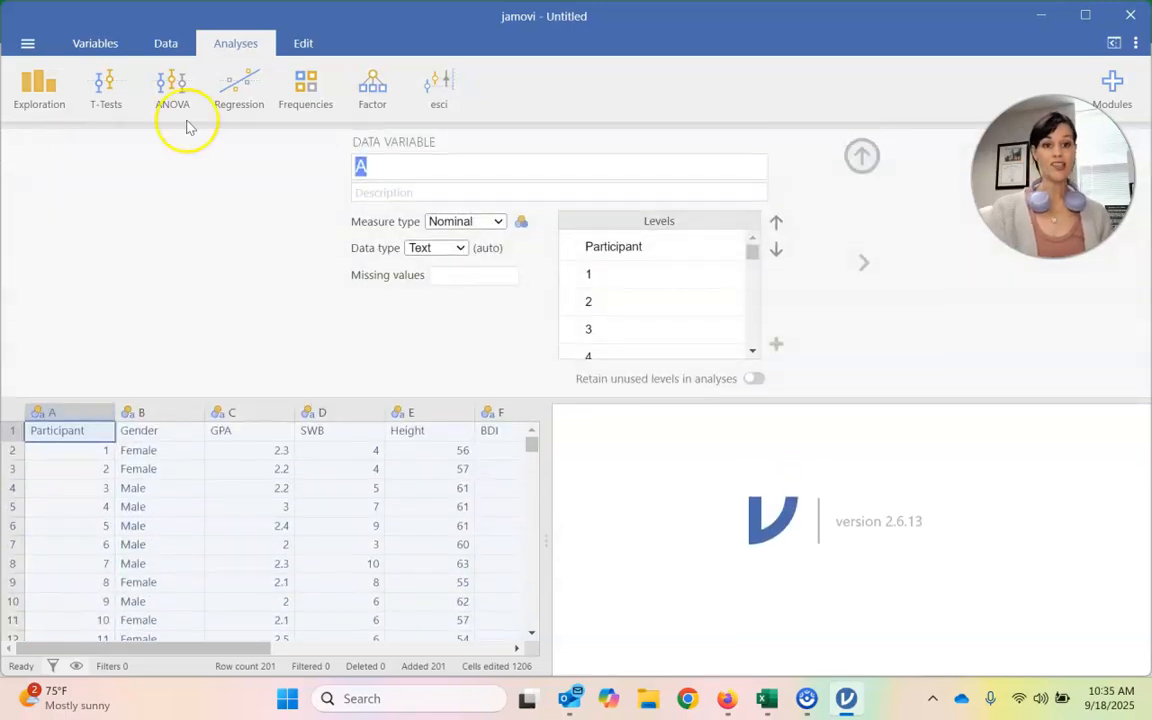
{"action": "type", "text": "Partic"}
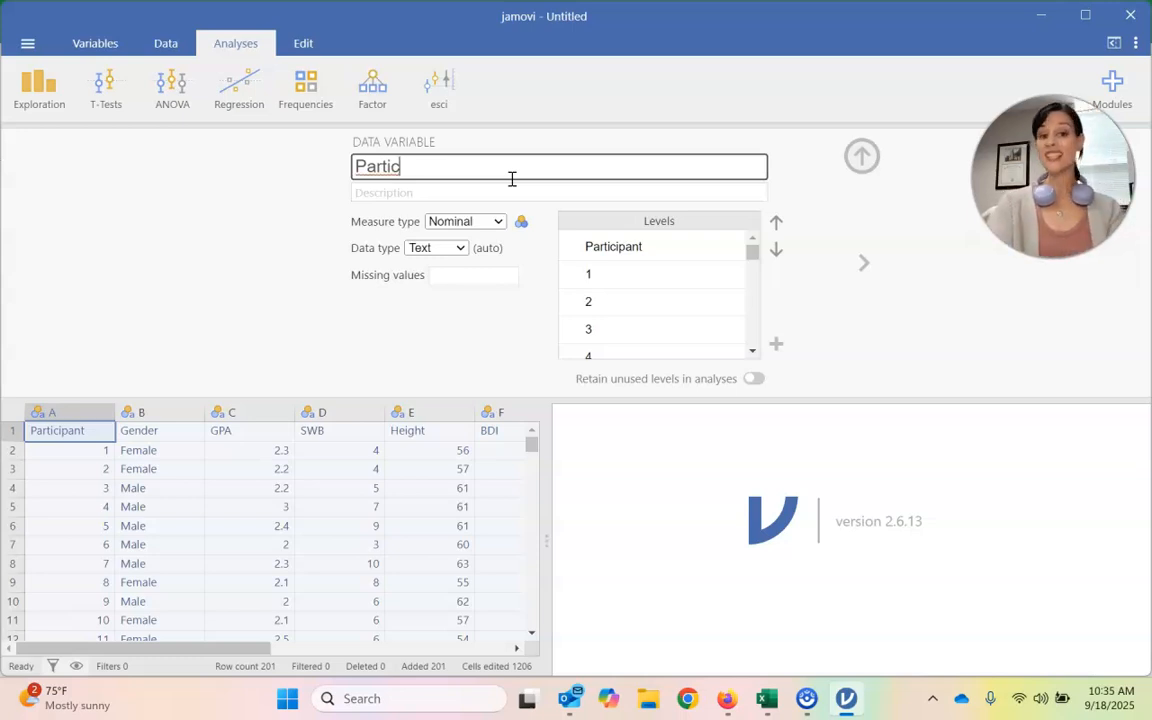
{"action": "type", "text": "ipant"}
{"action": "left_click", "coordinate": [490, 219]}
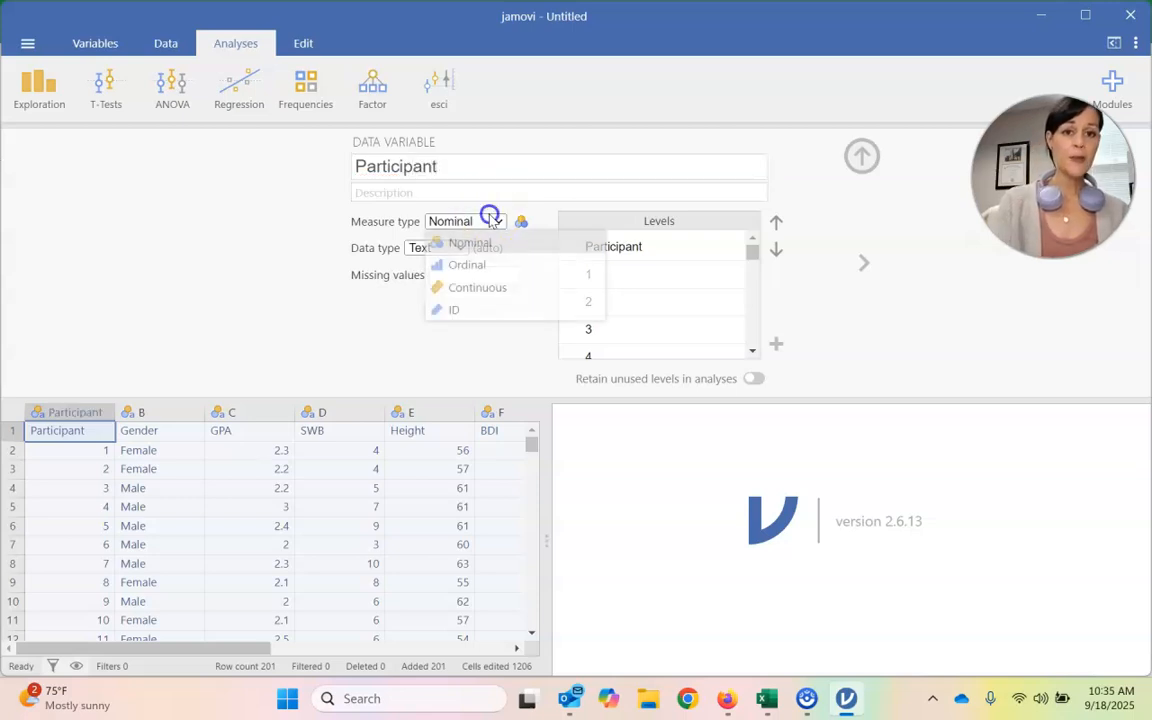
{"action": "left_click", "coordinate": [470, 309]}
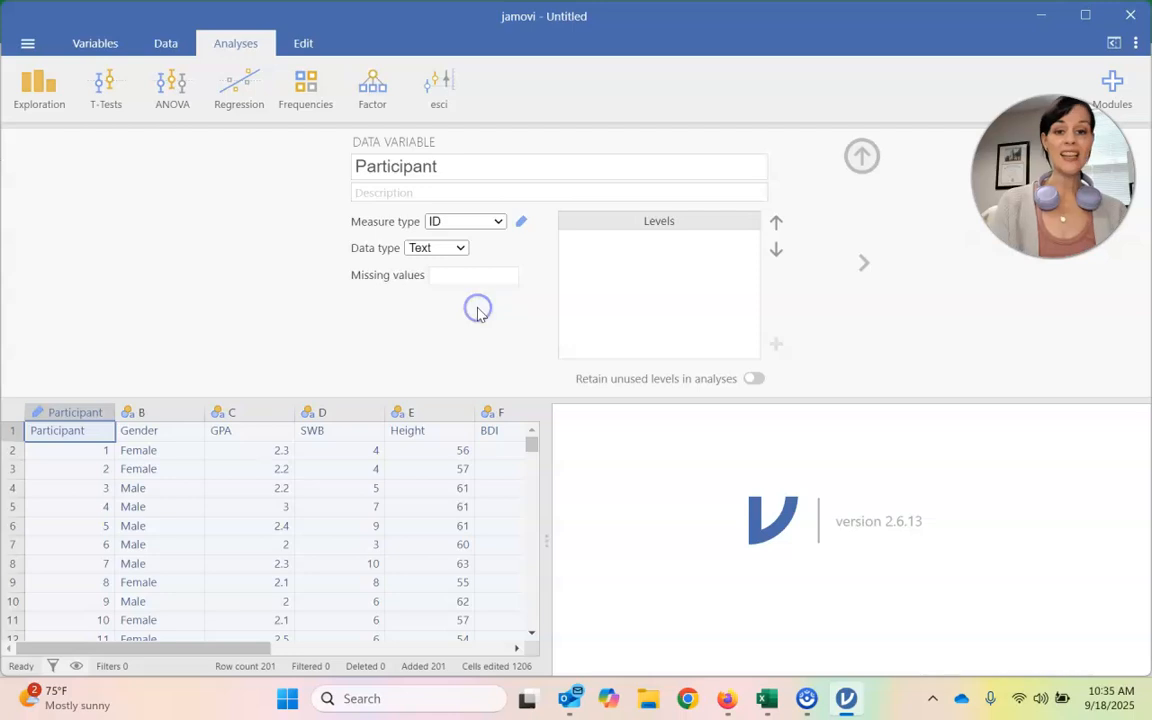
{"action": "left_click", "coordinate": [861, 157]}
Step: Rename variable B as Gender, leaving its measure type Nominal
{"action": "double_click", "coordinate": [145, 139]}
{"action": "type", "text": "Gender"}
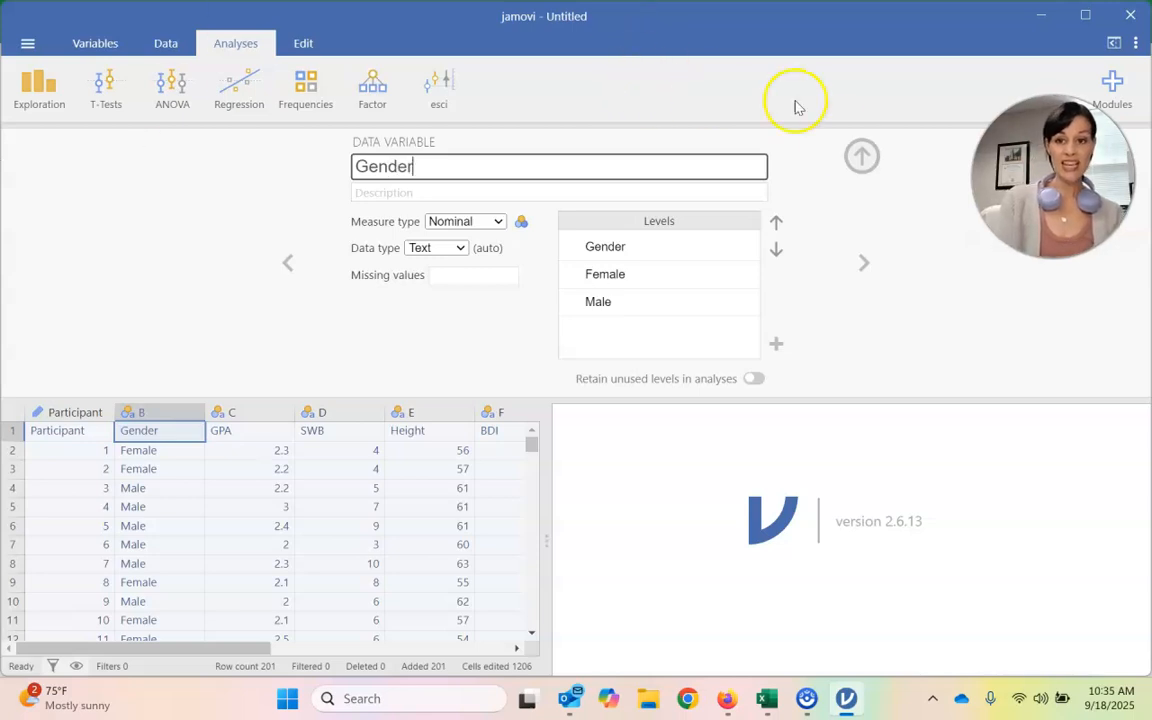
{"action": "left_click", "coordinate": [862, 157]}
Step: Set variable C's measure type to Continuous and rename it GPA
{"action": "double_click", "coordinate": [262, 137]}
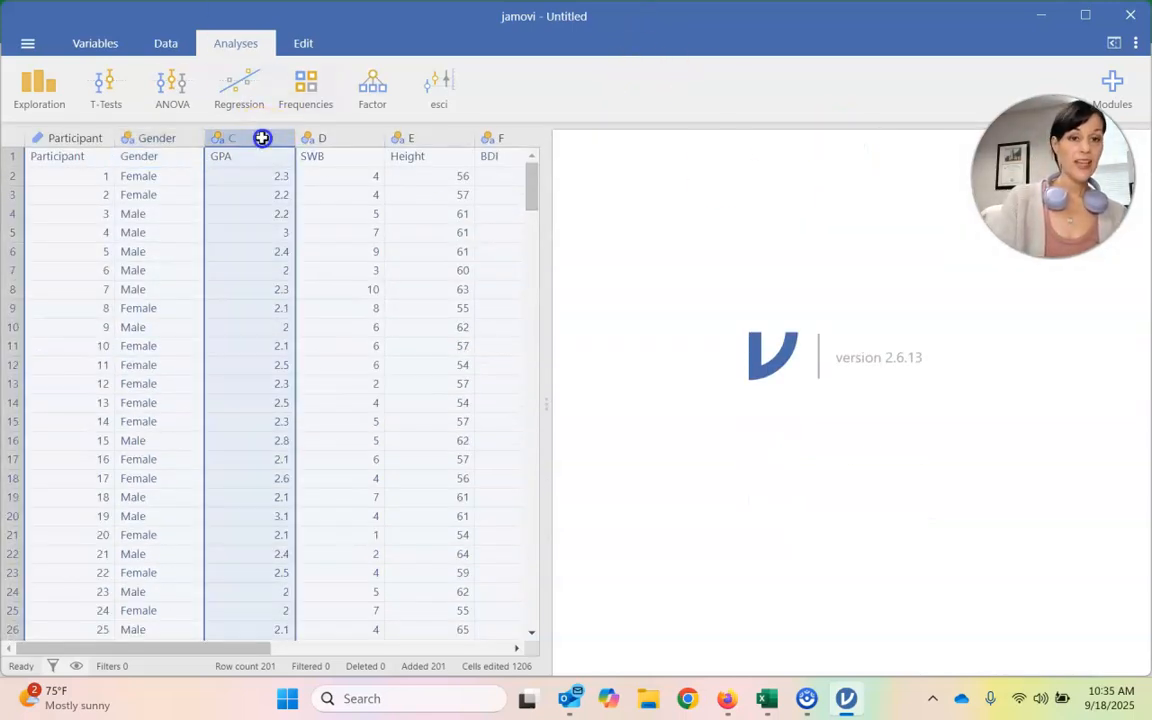
{"action": "left_click", "coordinate": [496, 222]}
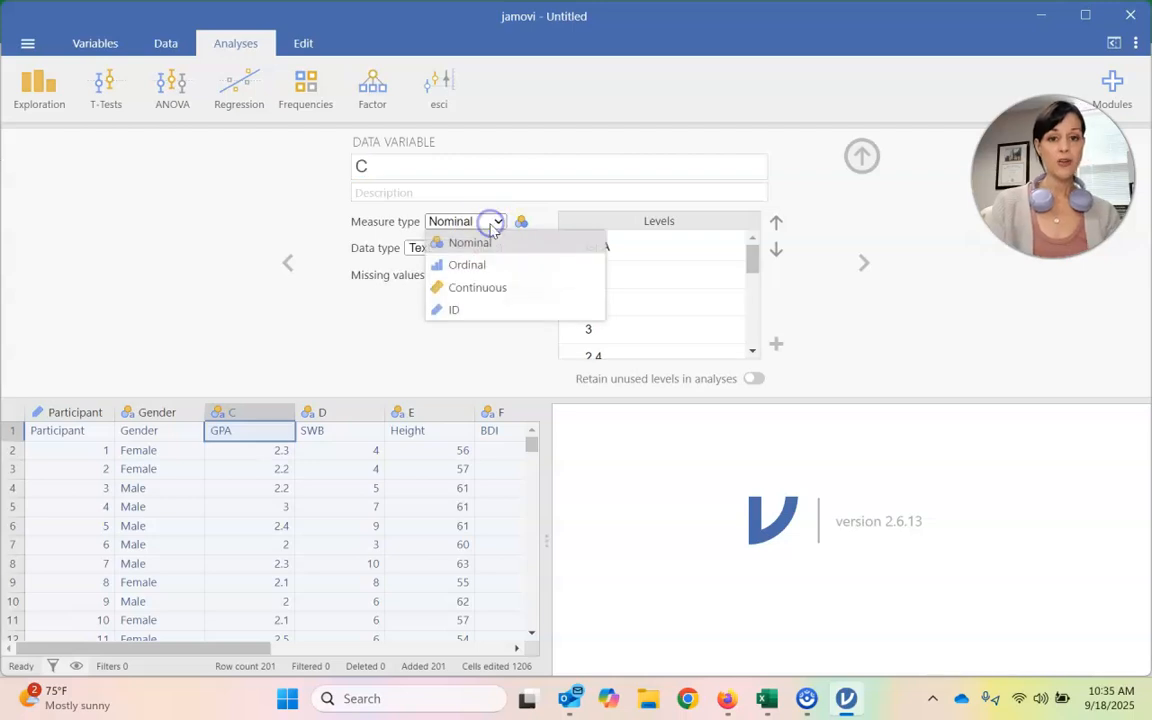
{"action": "left_click", "coordinate": [485, 288]}
{"action": "left_click", "coordinate": [424, 162]}
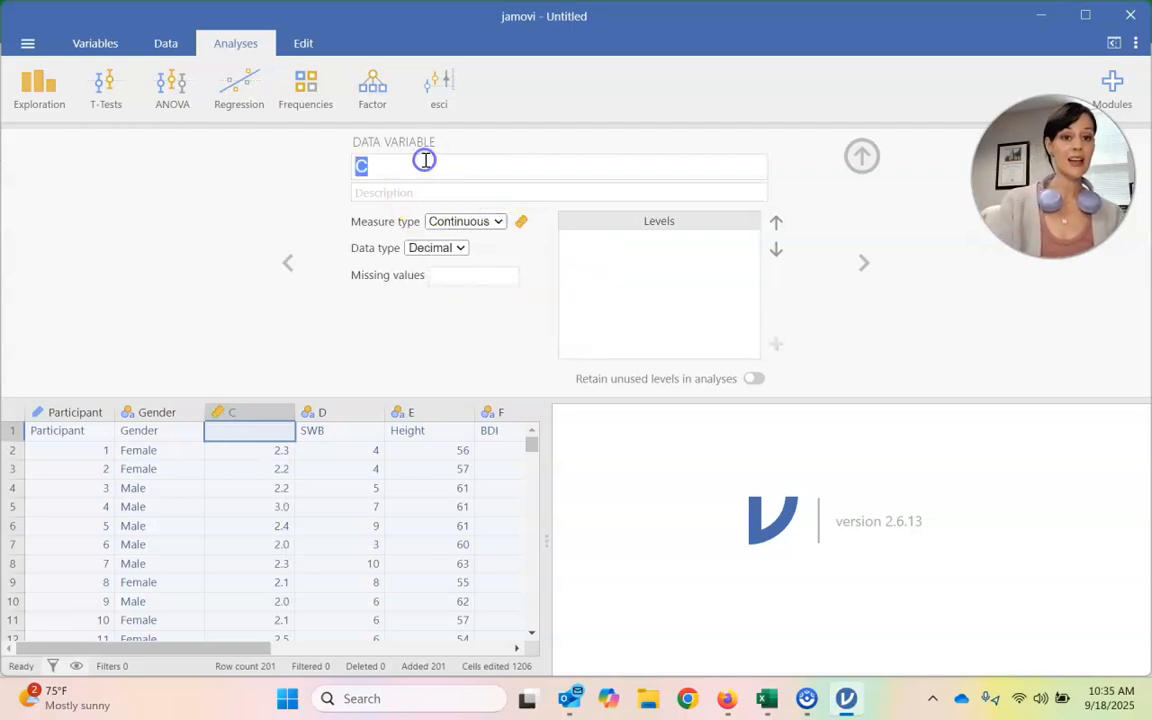
{"action": "type", "text": "GPA"}
{"action": "key", "text": "Return"}
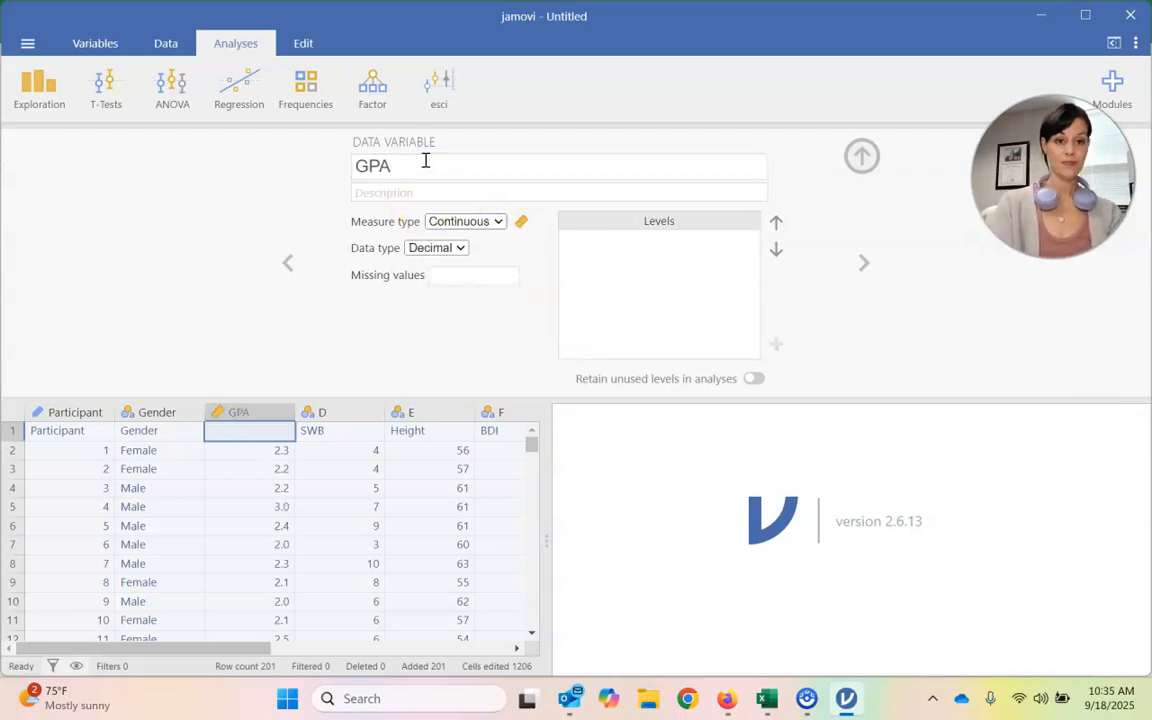
{"action": "left_click", "coordinate": [862, 156]}
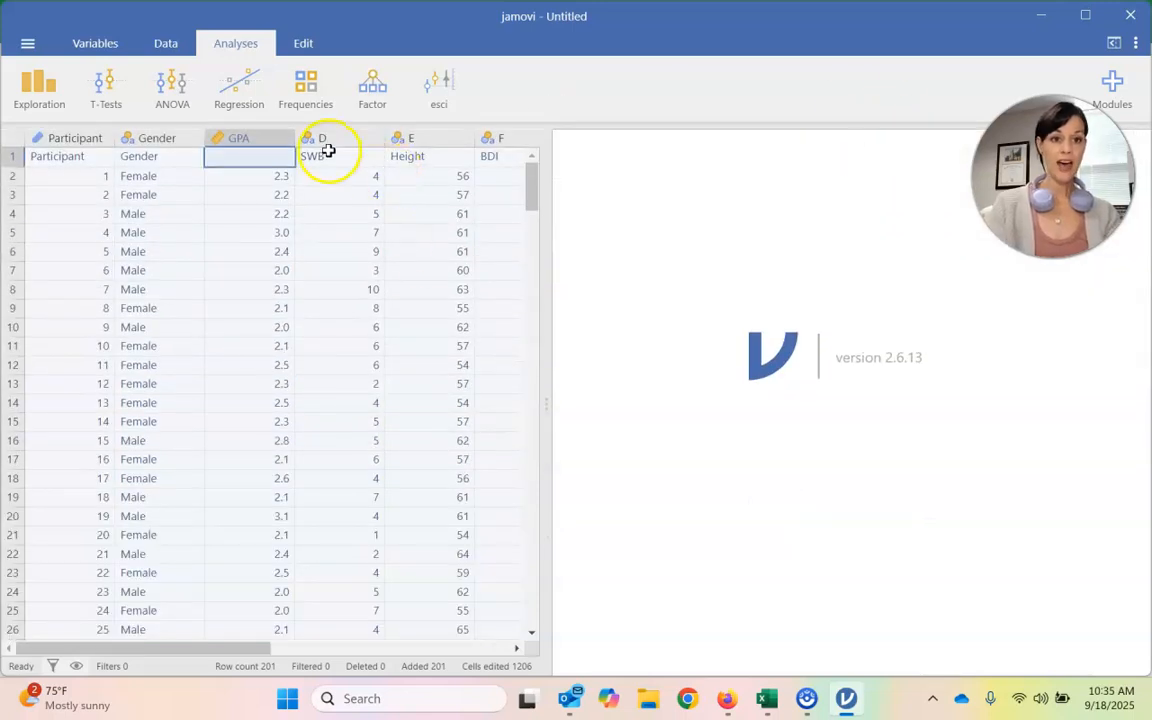
Step: Rename variable D as SWB and set its measure type to Continuous, dismissing the mail notification
{"action": "double_click", "coordinate": [325, 140]}
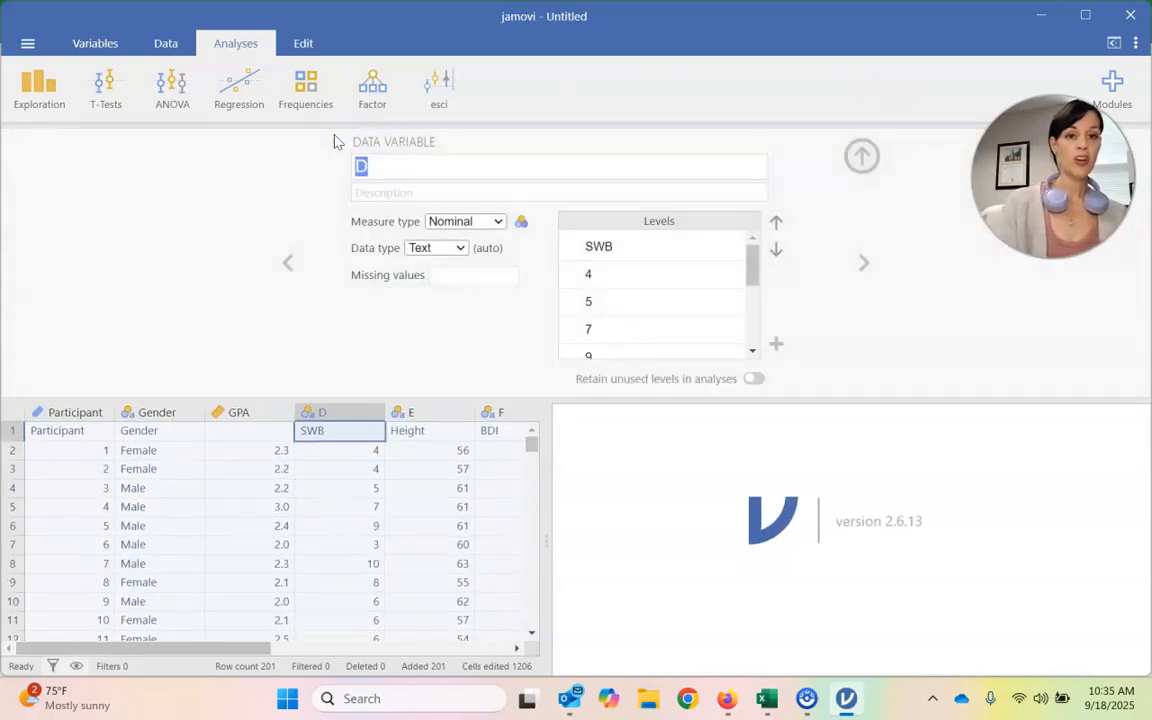
{"action": "type", "text": "SW"}
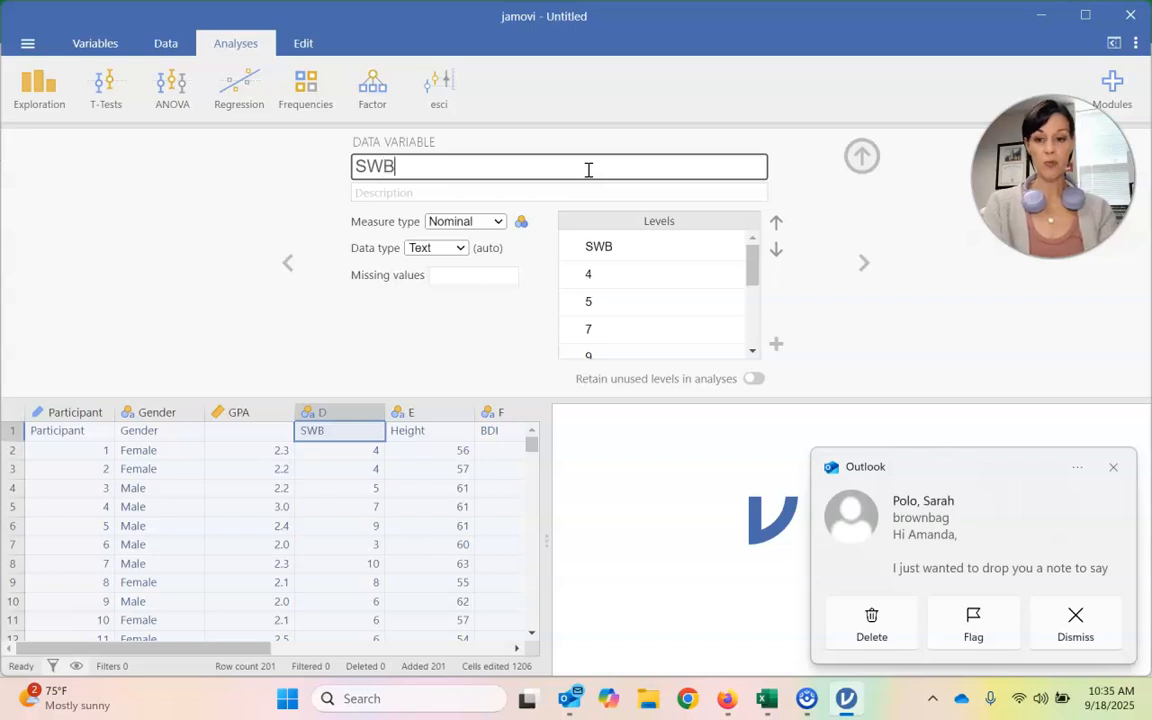
{"action": "type", "text": "B"}
{"action": "left_click", "coordinate": [1113, 467]}
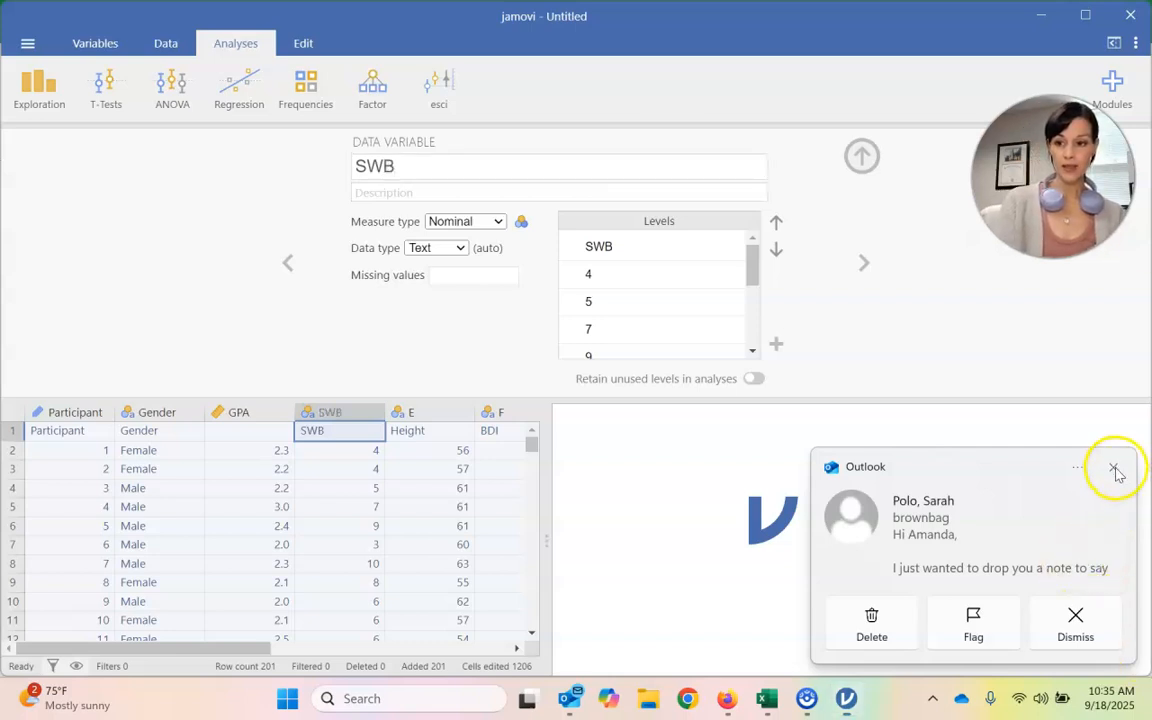
{"action": "left_click", "coordinate": [466, 221]}
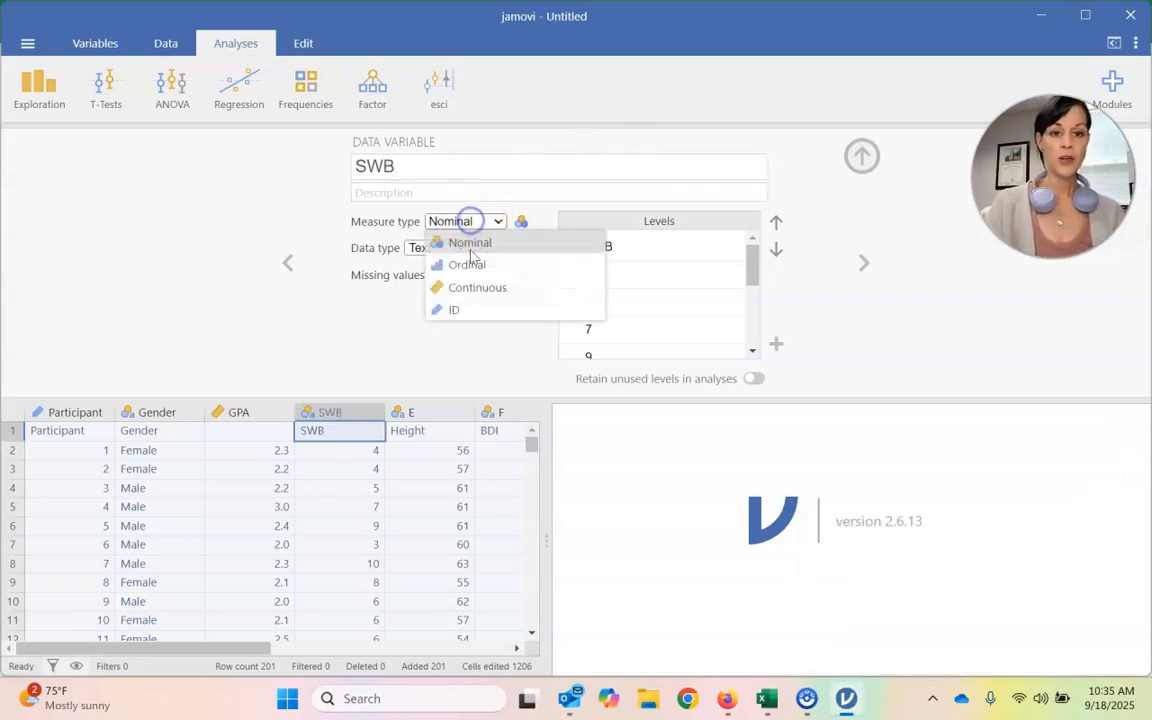
{"action": "left_click", "coordinate": [477, 289]}
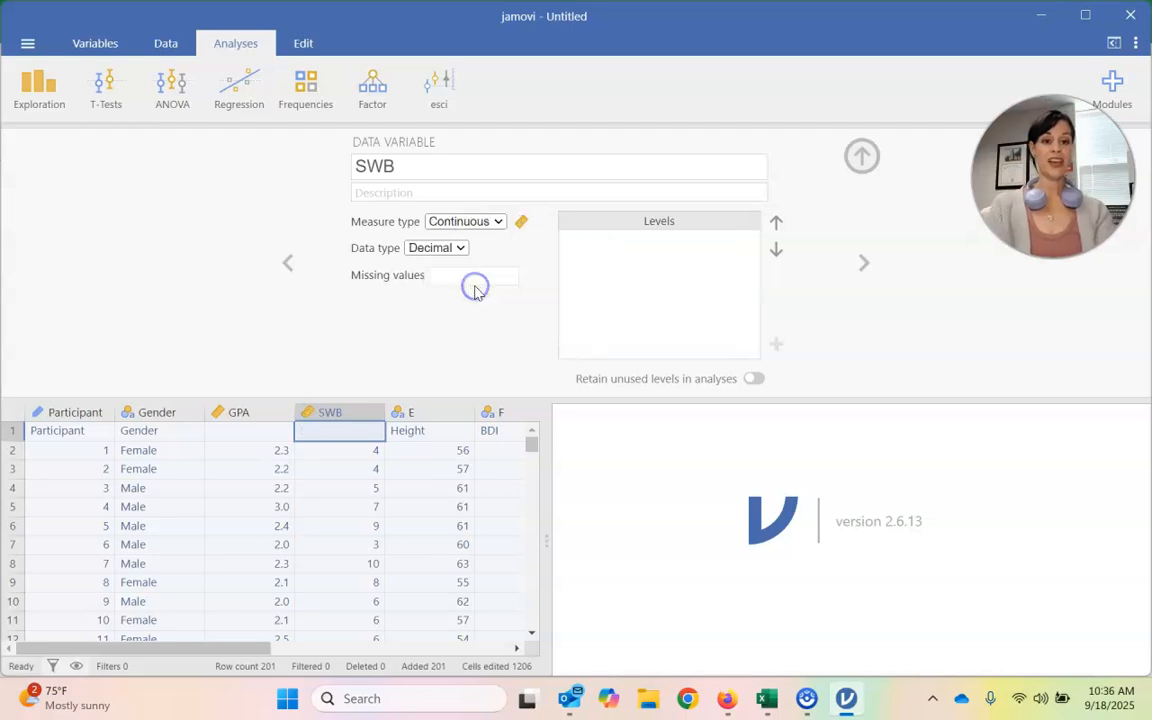
Step: Rename variable E as Height and set its measure type to Continuous
{"action": "left_click", "coordinate": [388, 452]}
{"action": "left_click", "coordinate": [399, 408]}
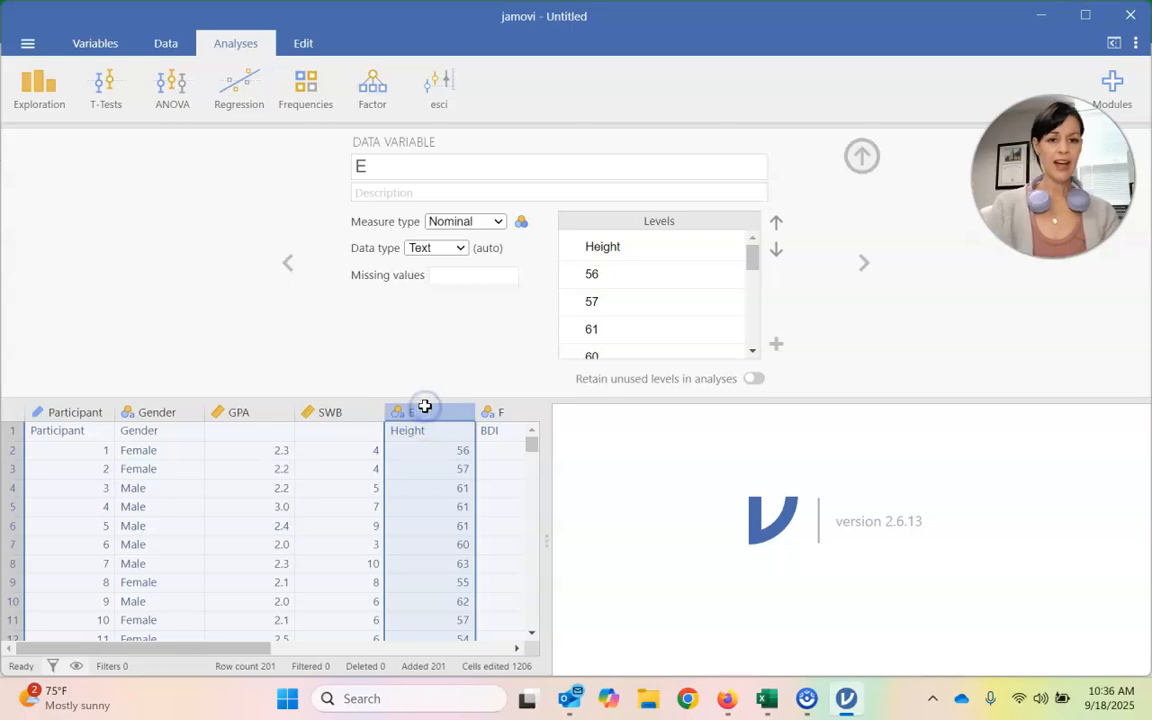
{"action": "left_click", "coordinate": [448, 162]}
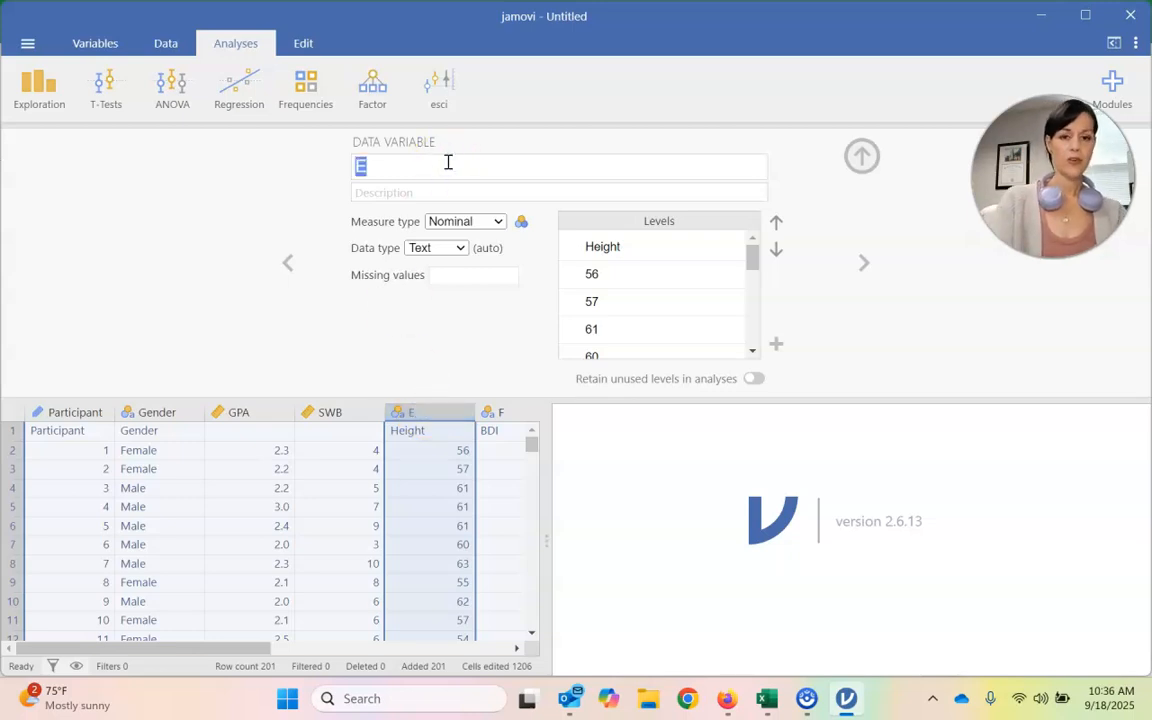
{"action": "type", "text": "Height"}
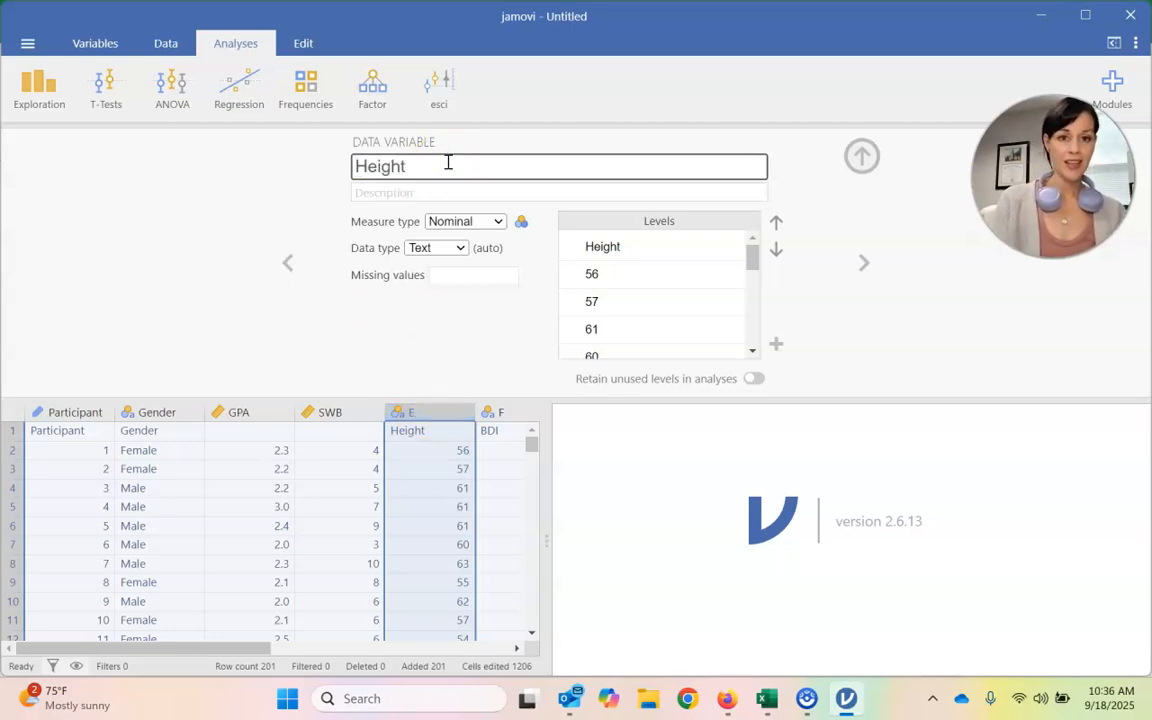
{"action": "left_click", "coordinate": [480, 222]}
{"action": "left_click", "coordinate": [485, 287]}
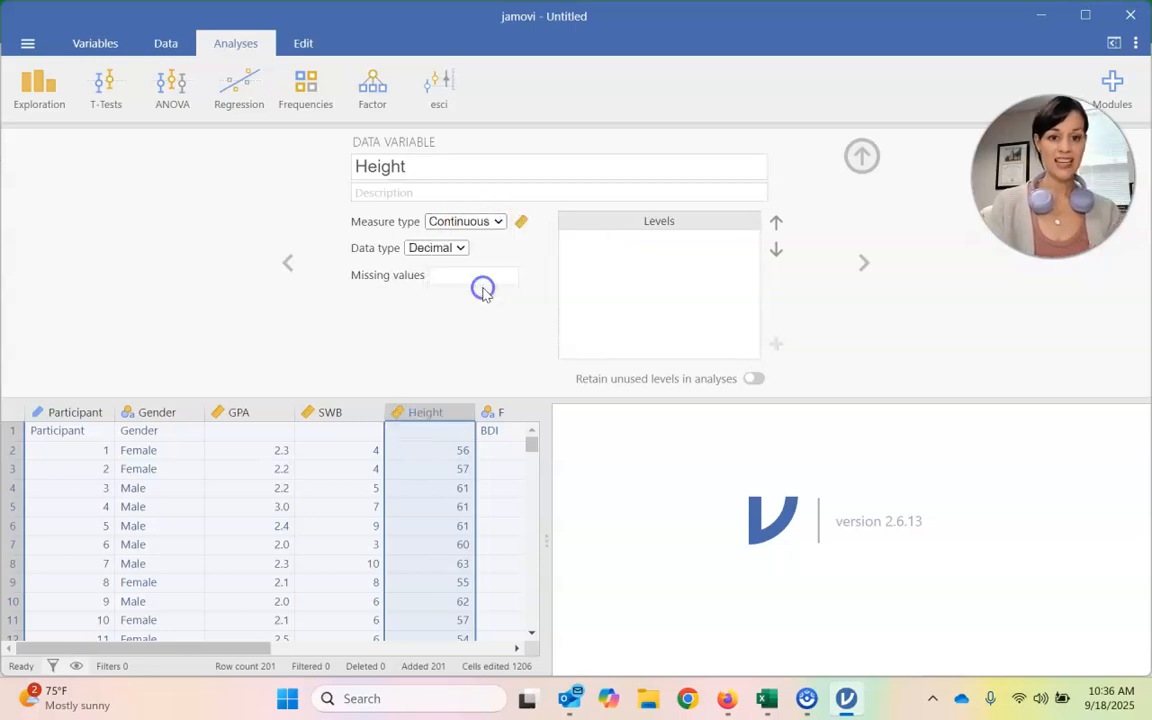
Step: Rename variable F as BDI, set its measure type to Continuous, and close the variable editor
{"action": "left_click", "coordinate": [510, 411]}
{"action": "left_click", "coordinate": [403, 166]}
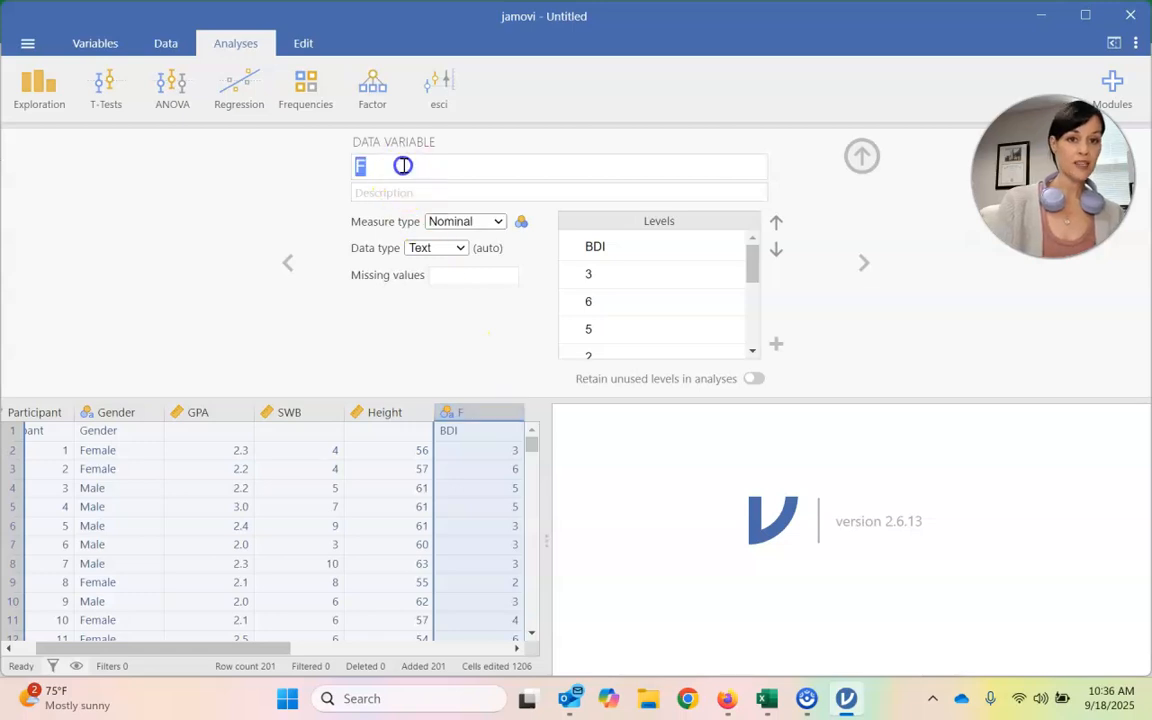
{"action": "type", "text": "BDI"}
{"action": "key", "text": "Return"}
{"action": "left_click", "coordinate": [497, 221]}
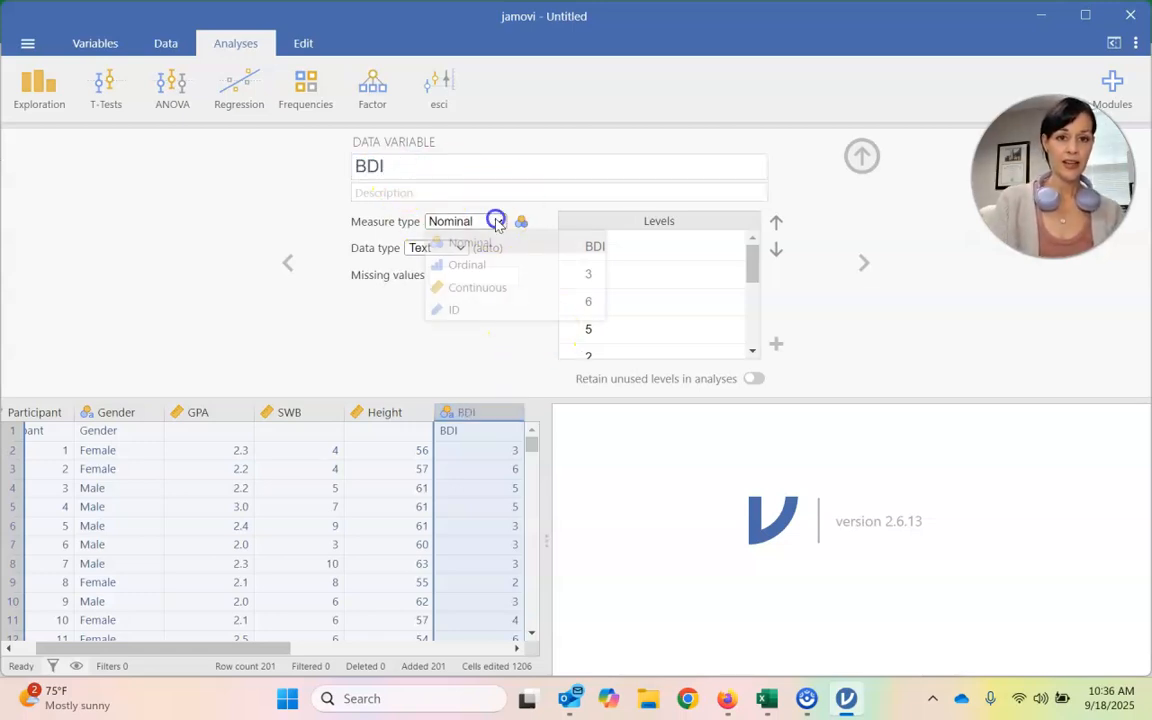
{"action": "left_click", "coordinate": [483, 290]}
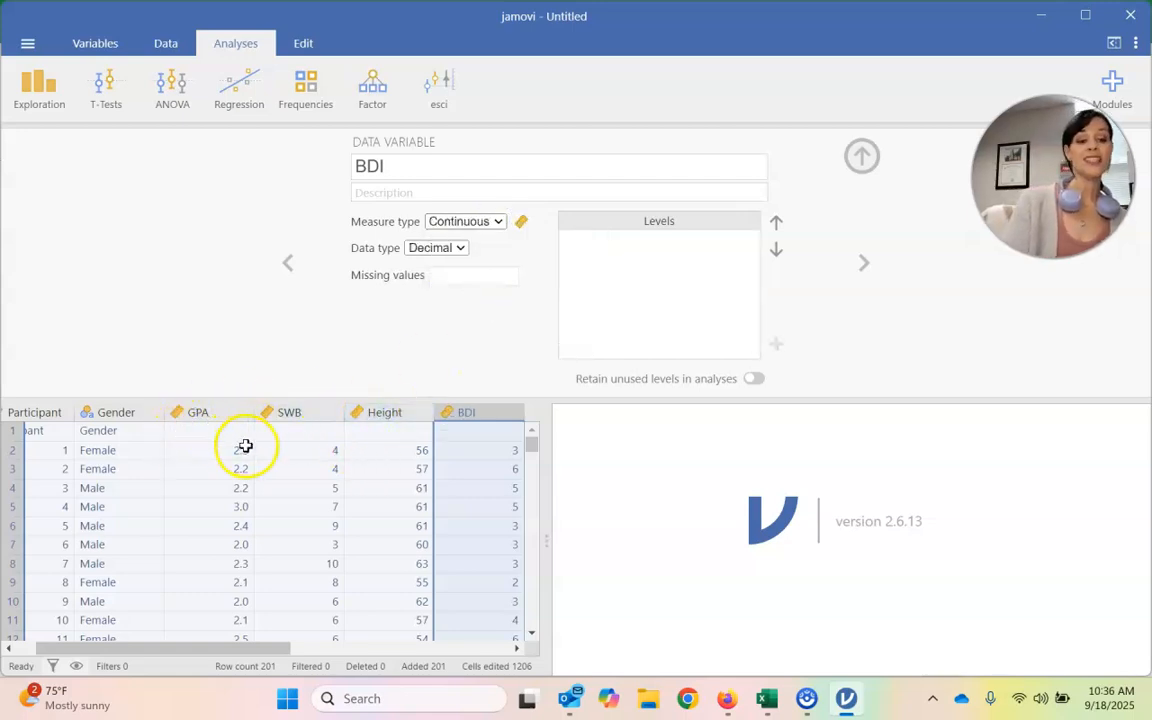
{"action": "left_click", "coordinate": [862, 156]}
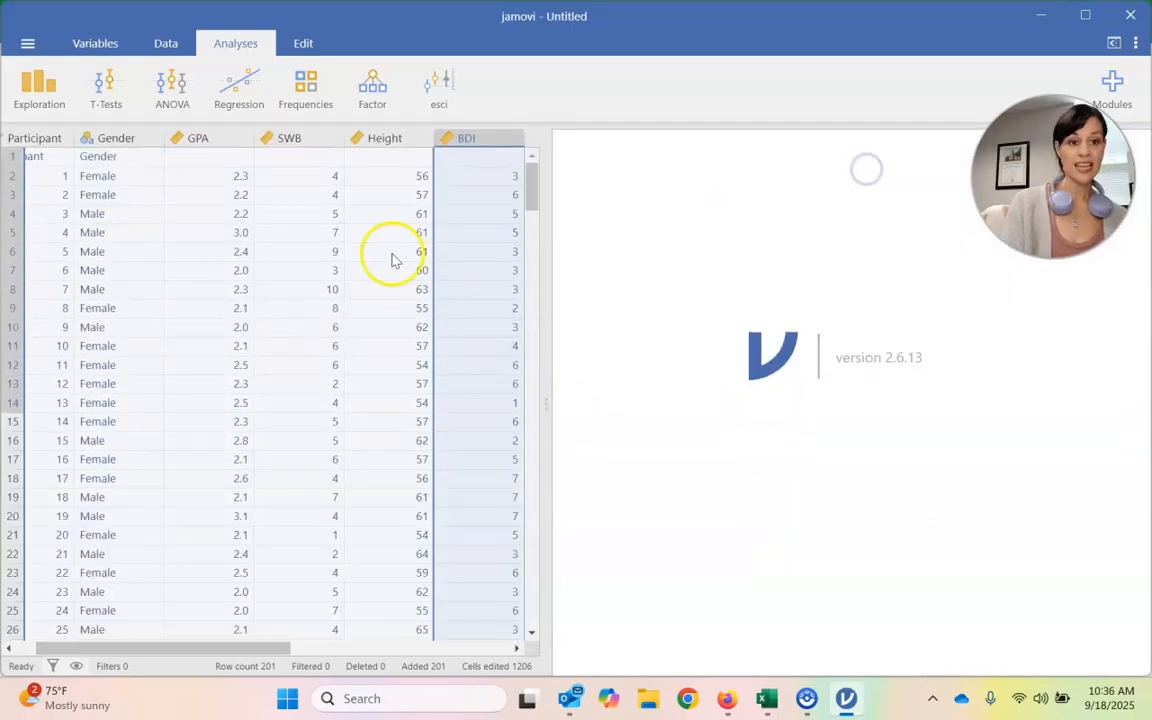
Step: Delete row 1, which holds the leftover column headings, from the dataset
{"action": "left_click", "coordinate": [488, 141]}
{"action": "left_click", "coordinate": [471, 156]}
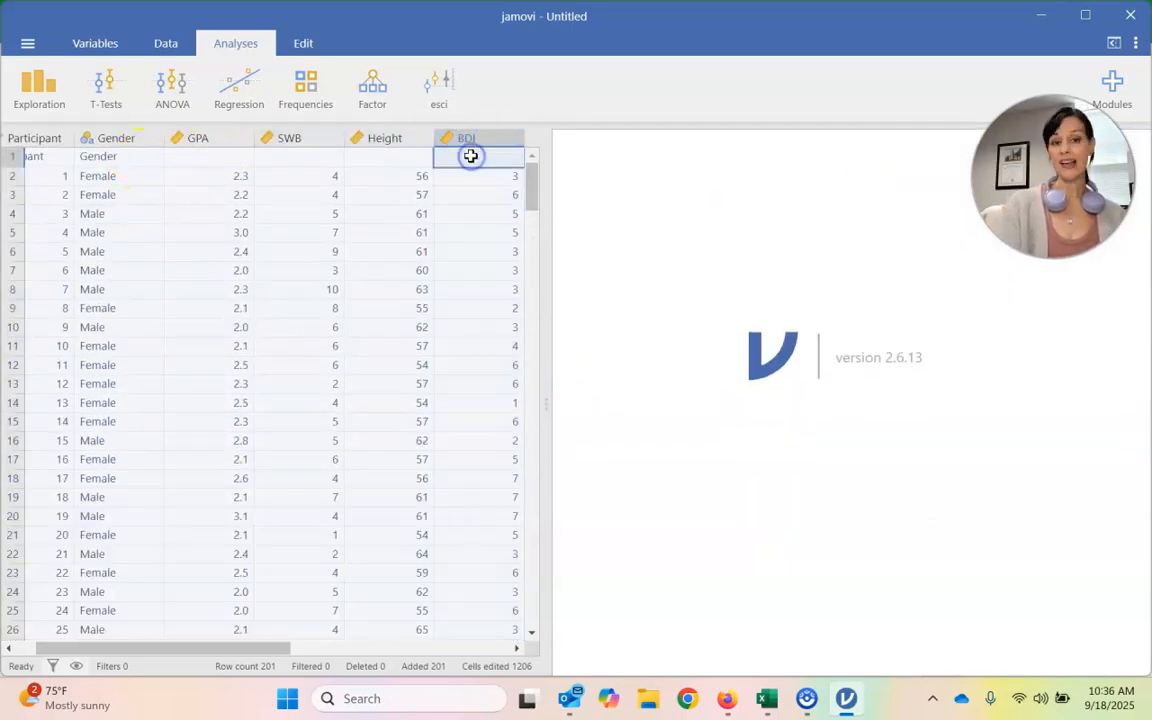
{"action": "scroll", "coordinate": [146, 213], "scroll_direction": "left", "scroll_amount": 2}
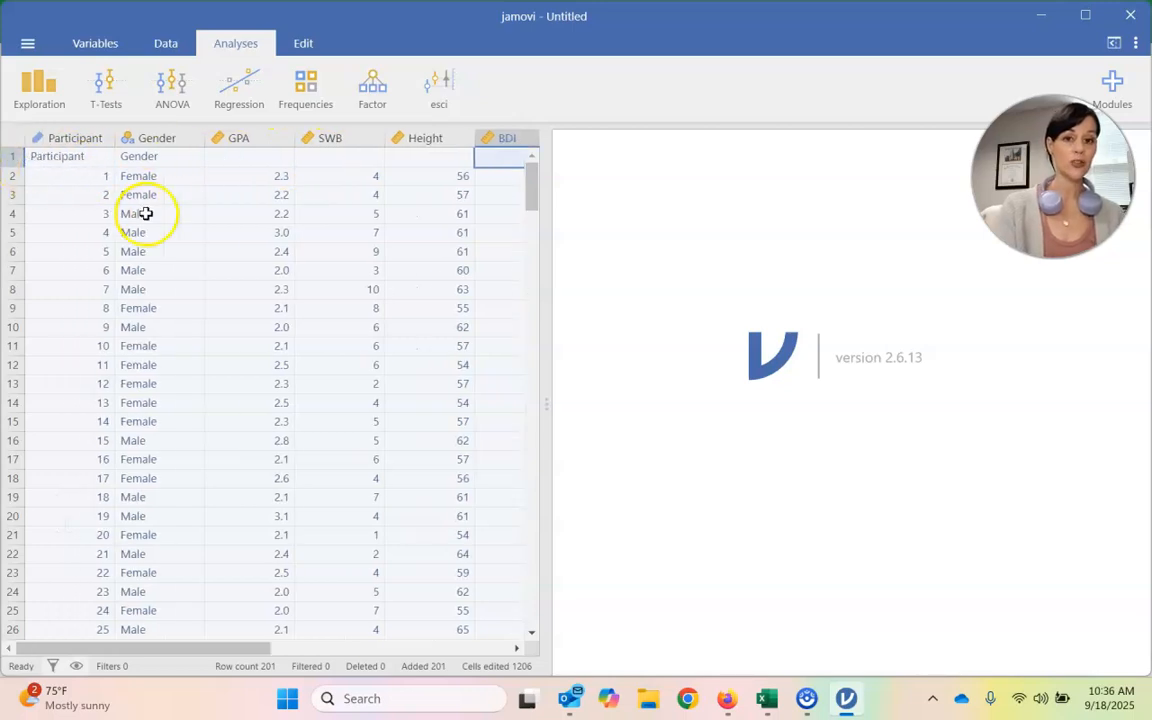
{"action": "left_click", "coordinate": [548, 403]}
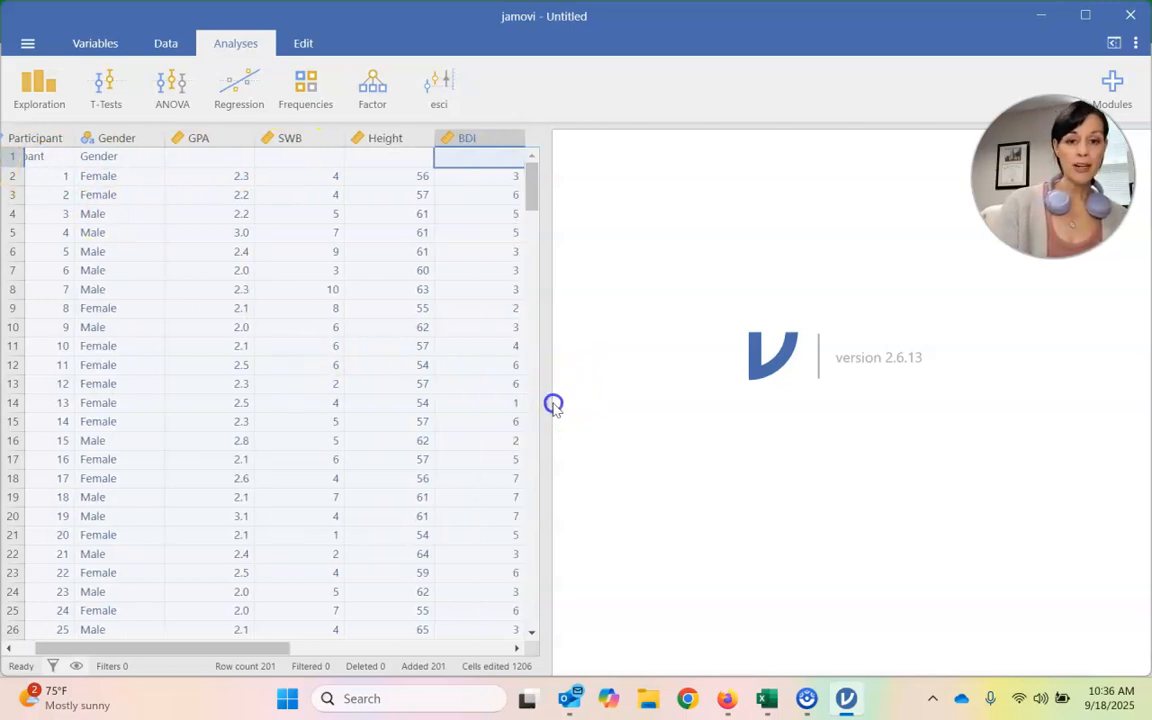
{"action": "left_click", "coordinate": [7, 156]}
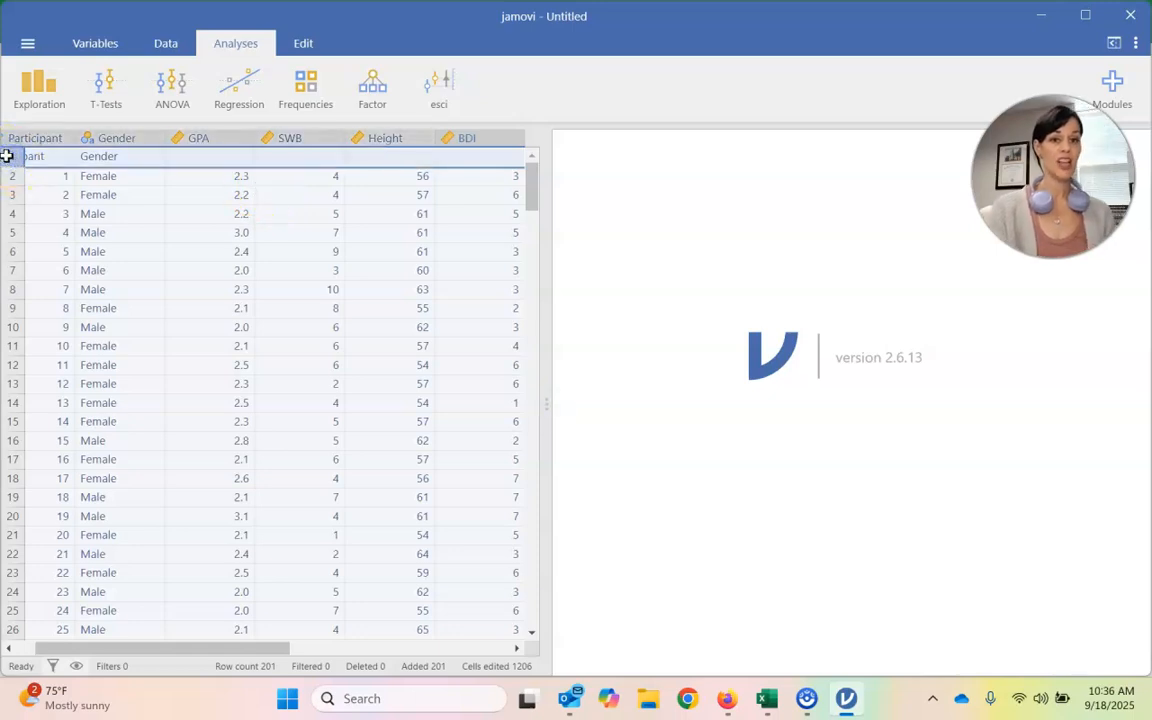
{"action": "right_click", "coordinate": [7, 156]}
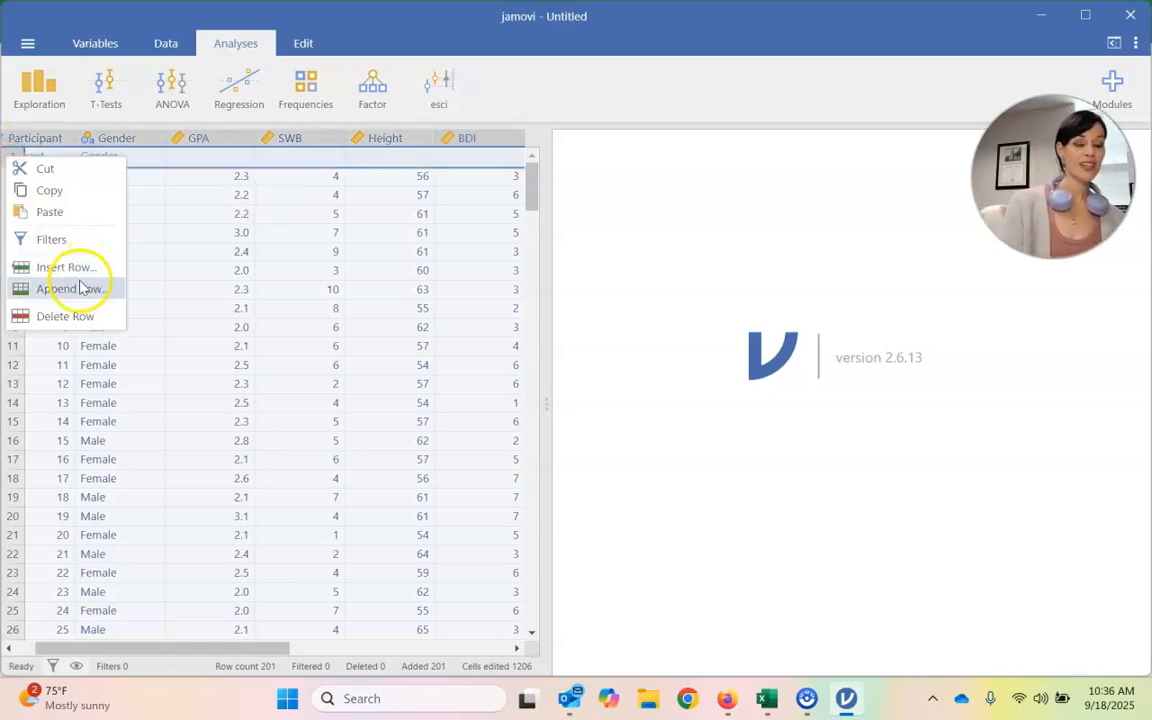
{"action": "left_click", "coordinate": [64, 318]}
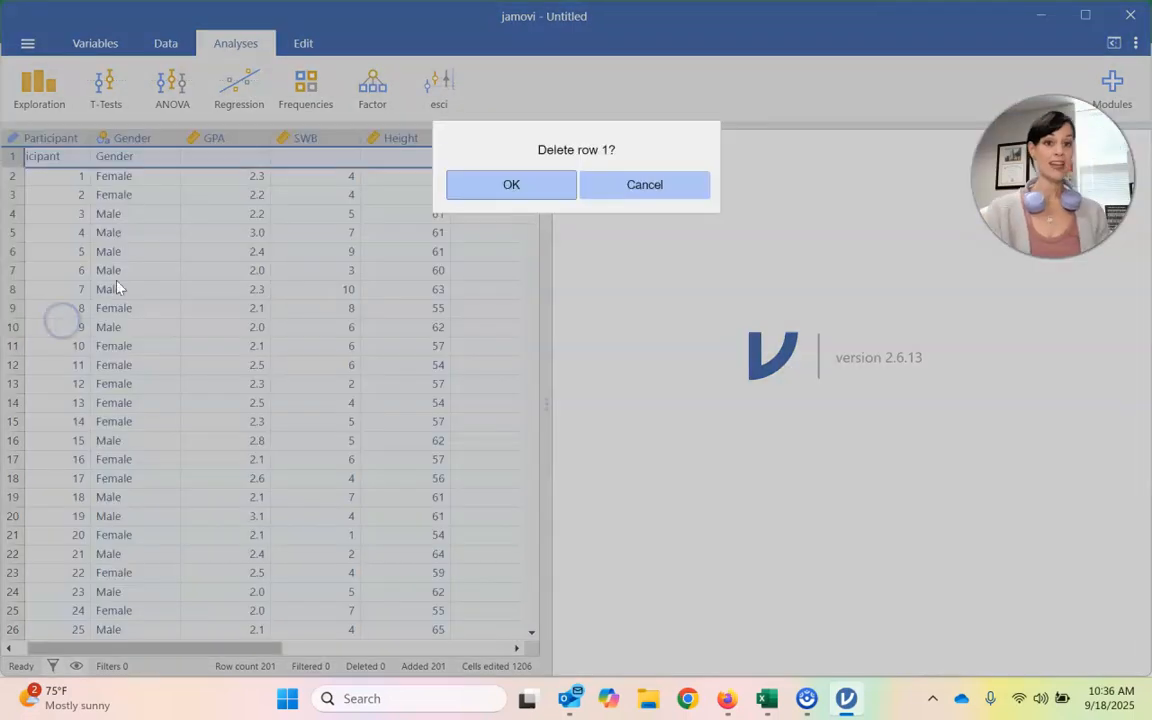
{"action": "left_click", "coordinate": [565, 188]}
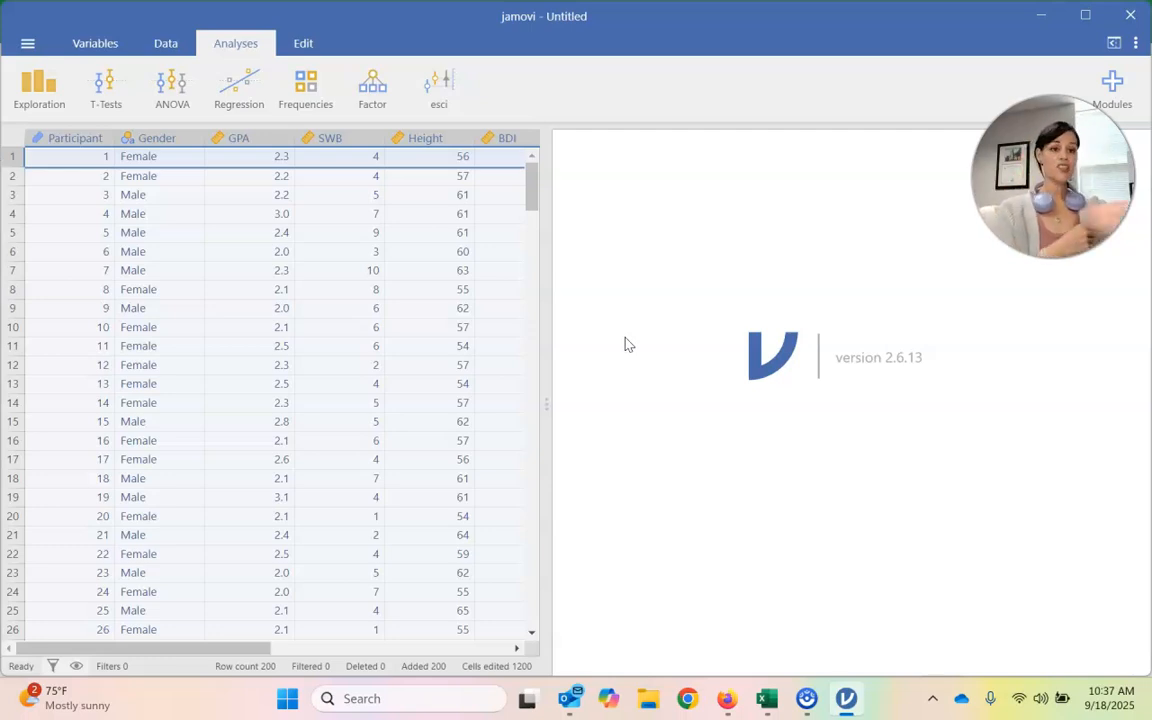
Step: Start a Descriptives analysis with Gender, GPA, SWB, Height and BDI as its variables
{"action": "left_click", "coordinate": [52, 94]}
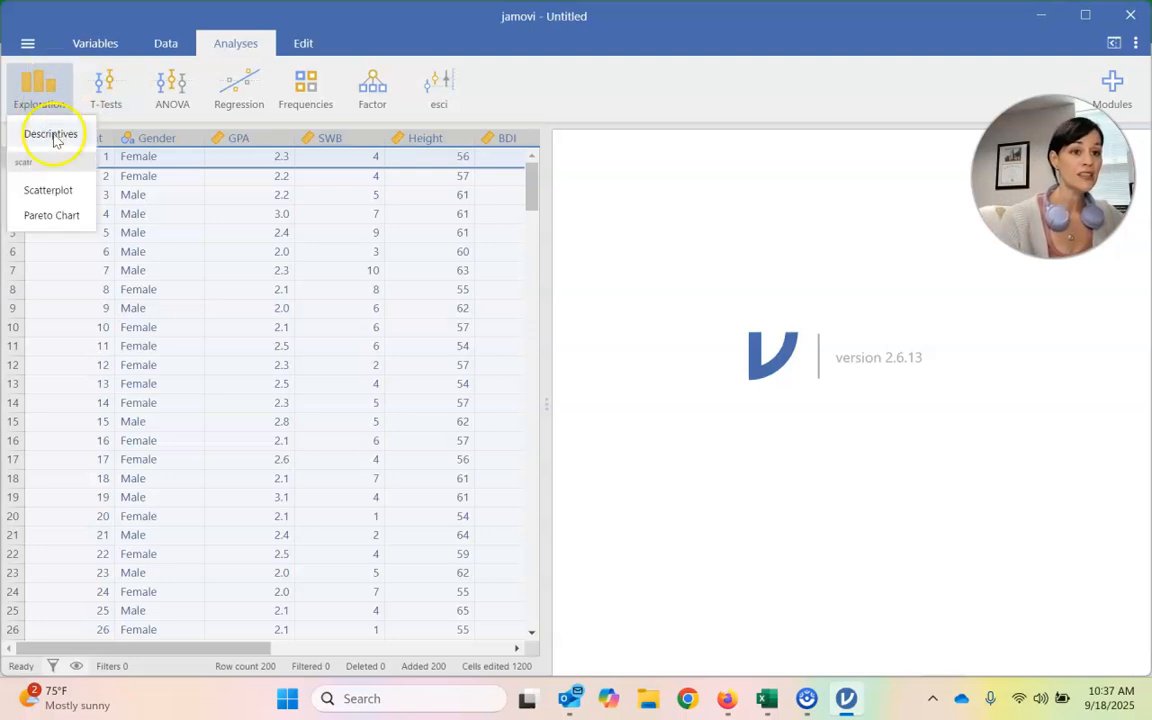
{"action": "left_click", "coordinate": [52, 136]}
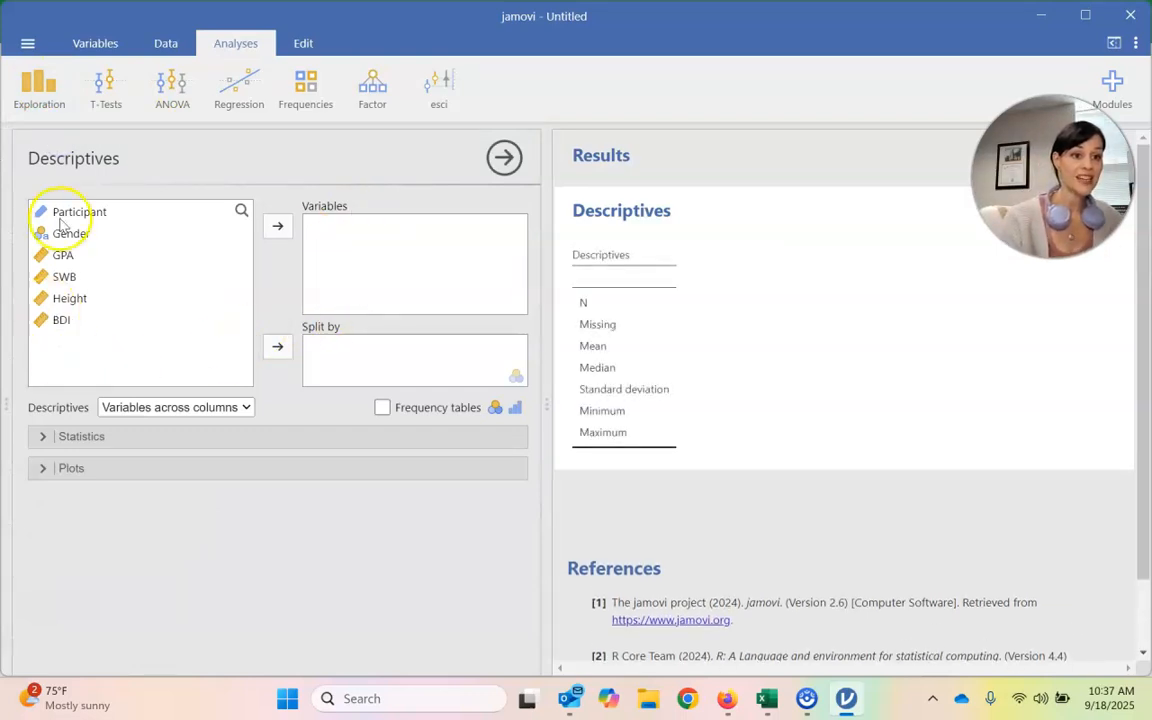
{"action": "left_click_drag", "start_coordinate": [65, 240], "coordinate": [330, 226]}
{"action": "left_click_drag", "start_coordinate": [66, 233], "coordinate": [368, 252]}
{"action": "left_click_drag", "start_coordinate": [72, 231], "coordinate": [354, 256]}
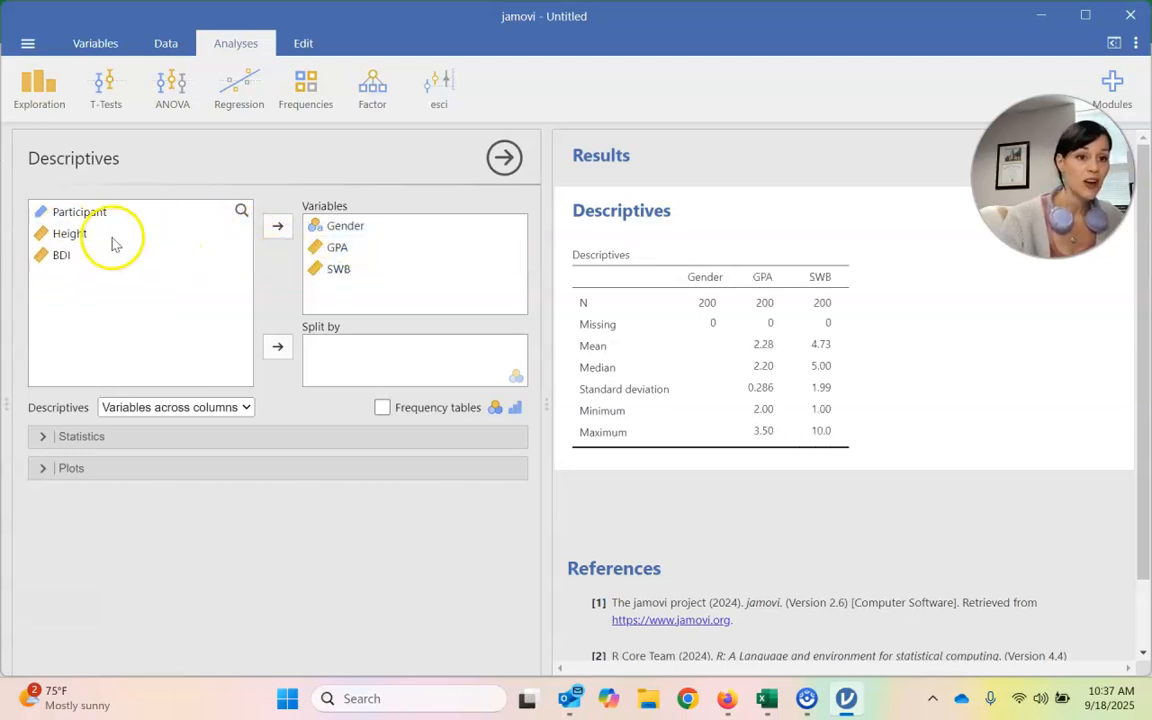
{"action": "left_click", "coordinate": [64, 236]}
{"action": "left_click_drag", "start_coordinate": [64, 236], "coordinate": [347, 290]}
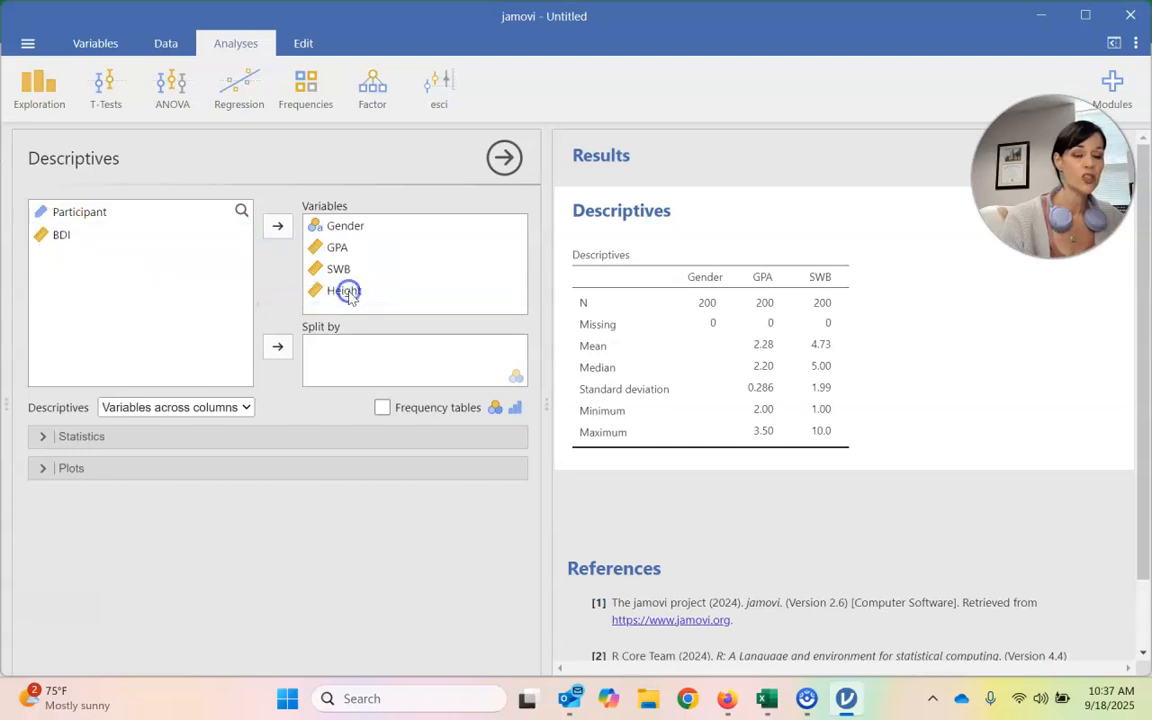
{"action": "left_click", "coordinate": [64, 236]}
{"action": "left_click_drag", "start_coordinate": [64, 236], "coordinate": [362, 301]}
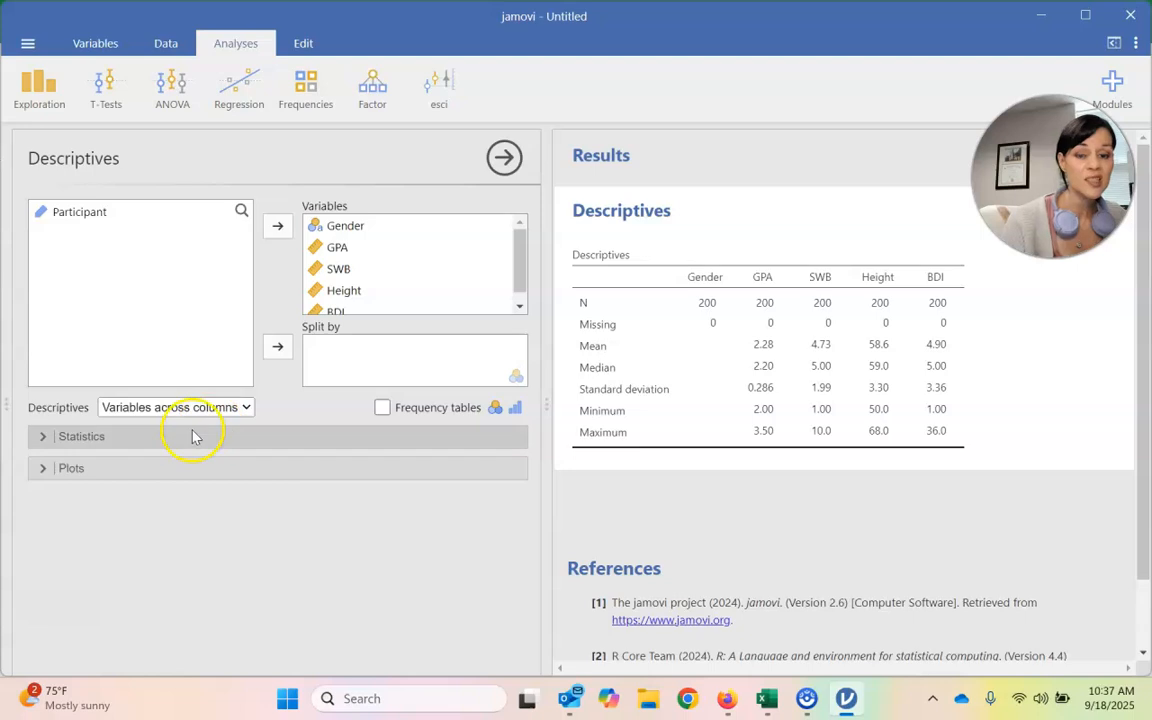
Step: Exclude the missing count from the Descriptives statistics and include Mode, Range and IQR, leaving frequency tables off
{"action": "left_click", "coordinate": [382, 407]}
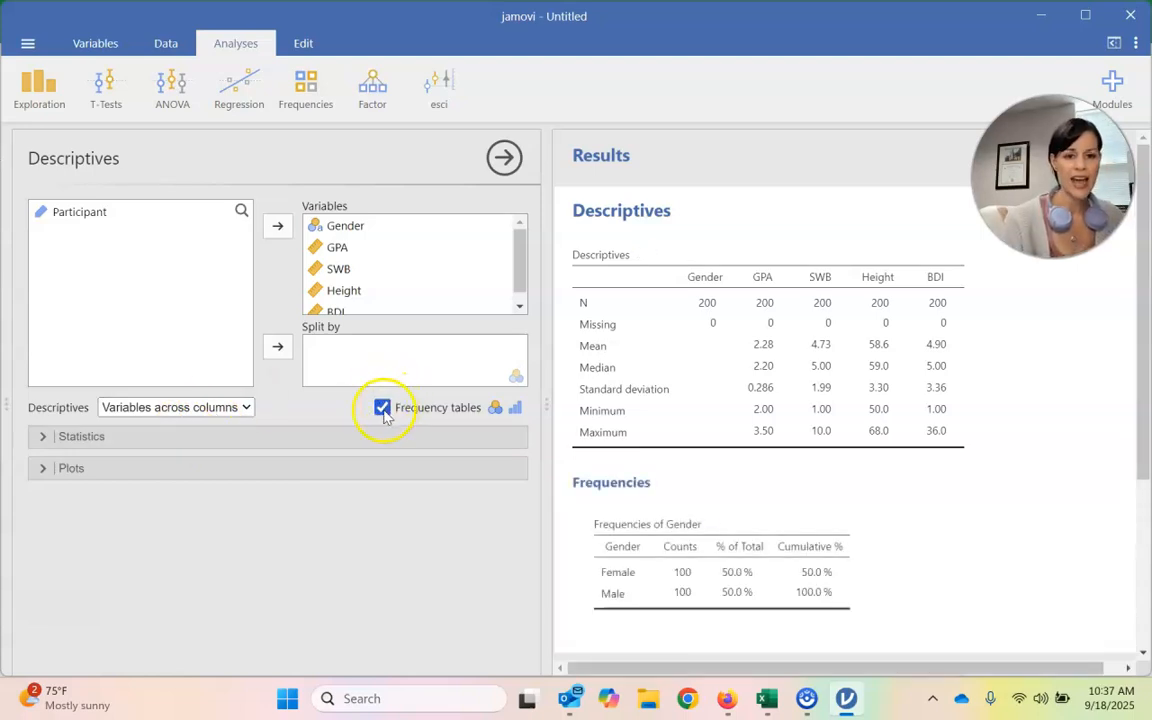
{"action": "left_click", "coordinate": [382, 407]}
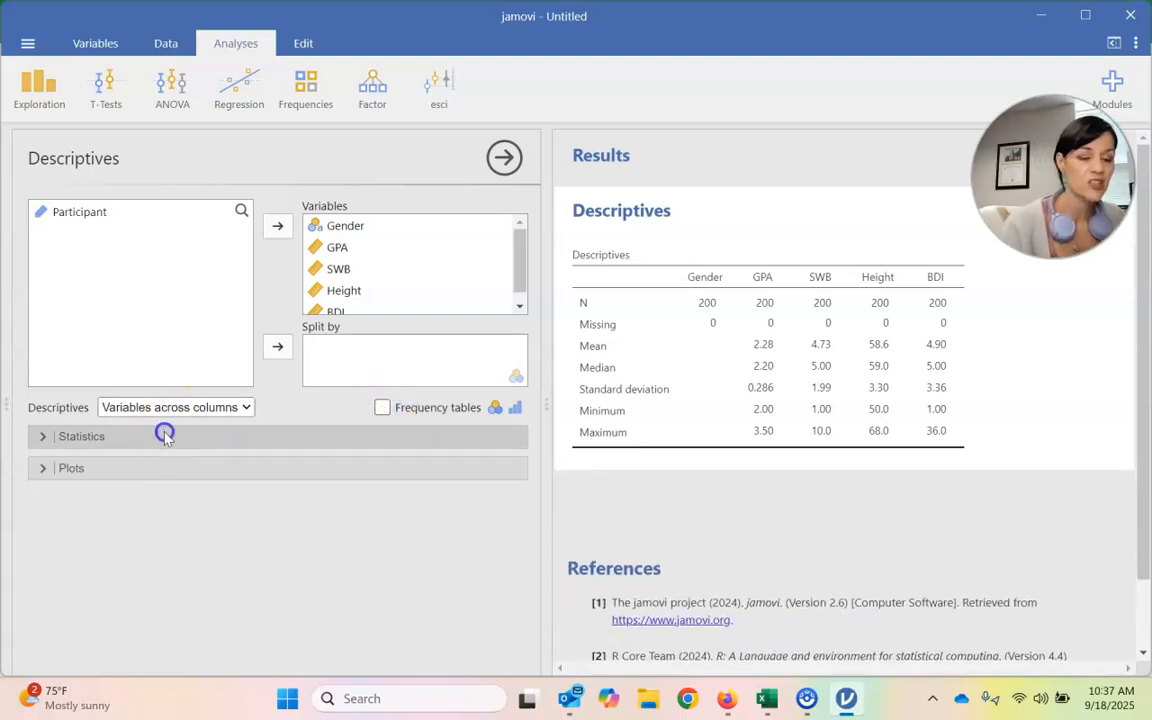
{"action": "left_click", "coordinate": [165, 436]}
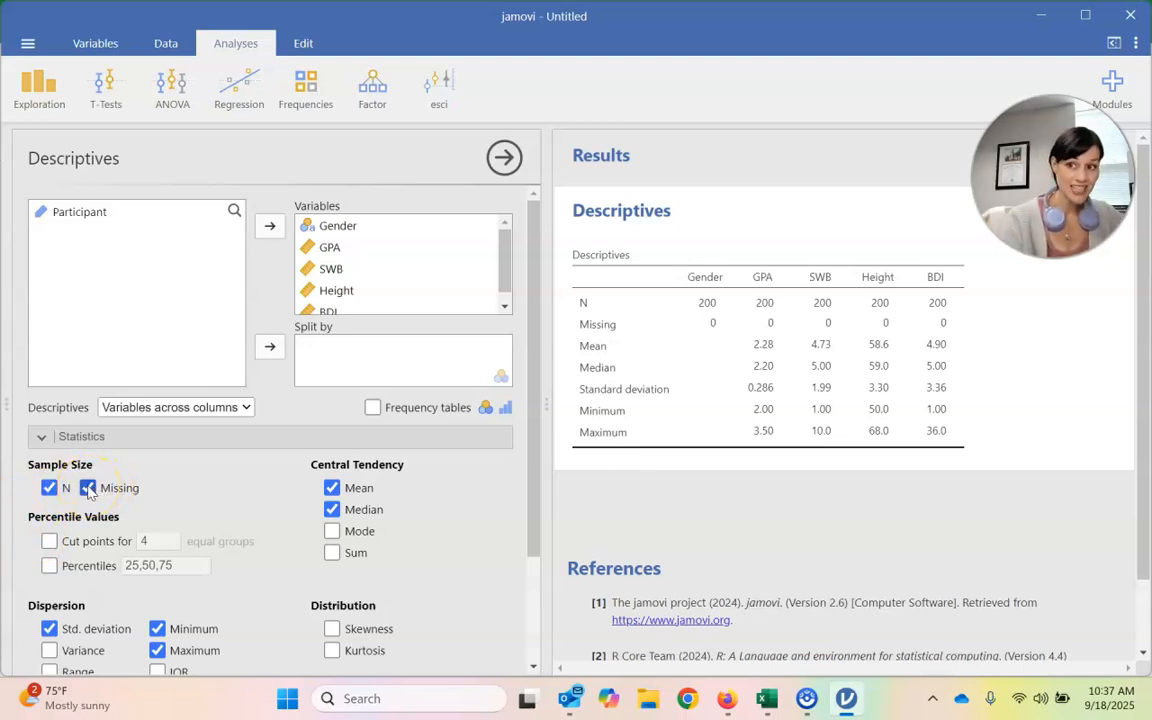
{"action": "left_click", "coordinate": [88, 488]}
{"action": "left_click", "coordinate": [338, 535]}
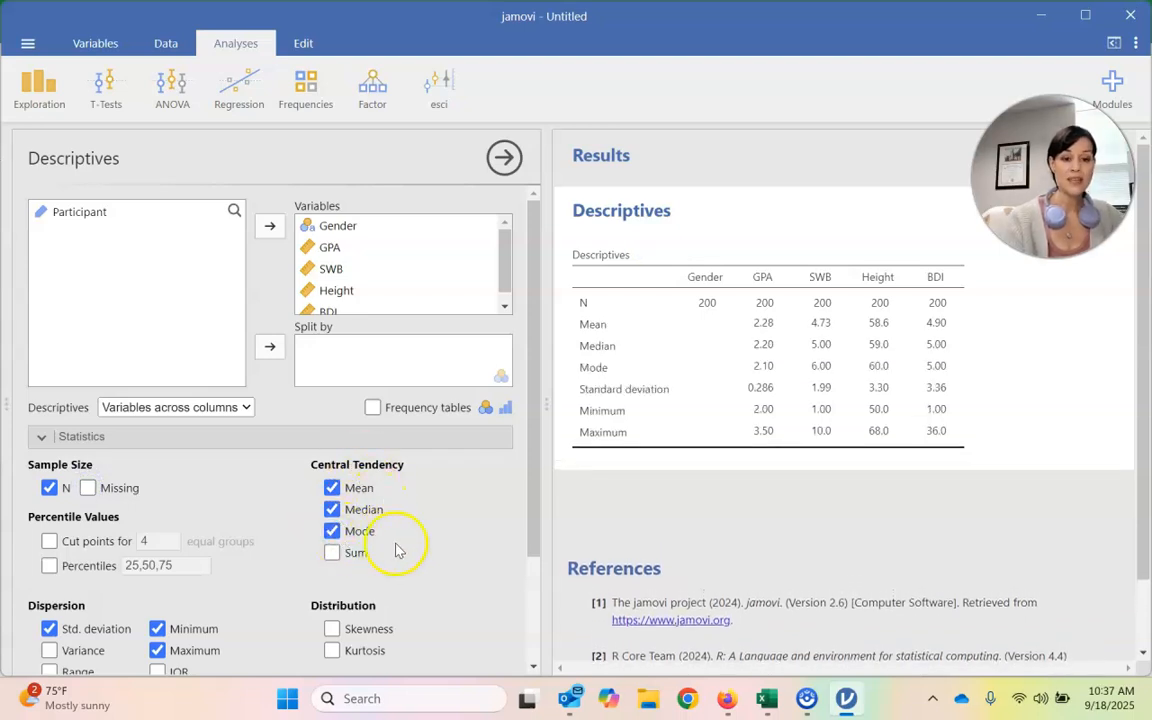
{"action": "scroll", "coordinate": [398, 549], "scroll_direction": "down", "scroll_amount": 1}
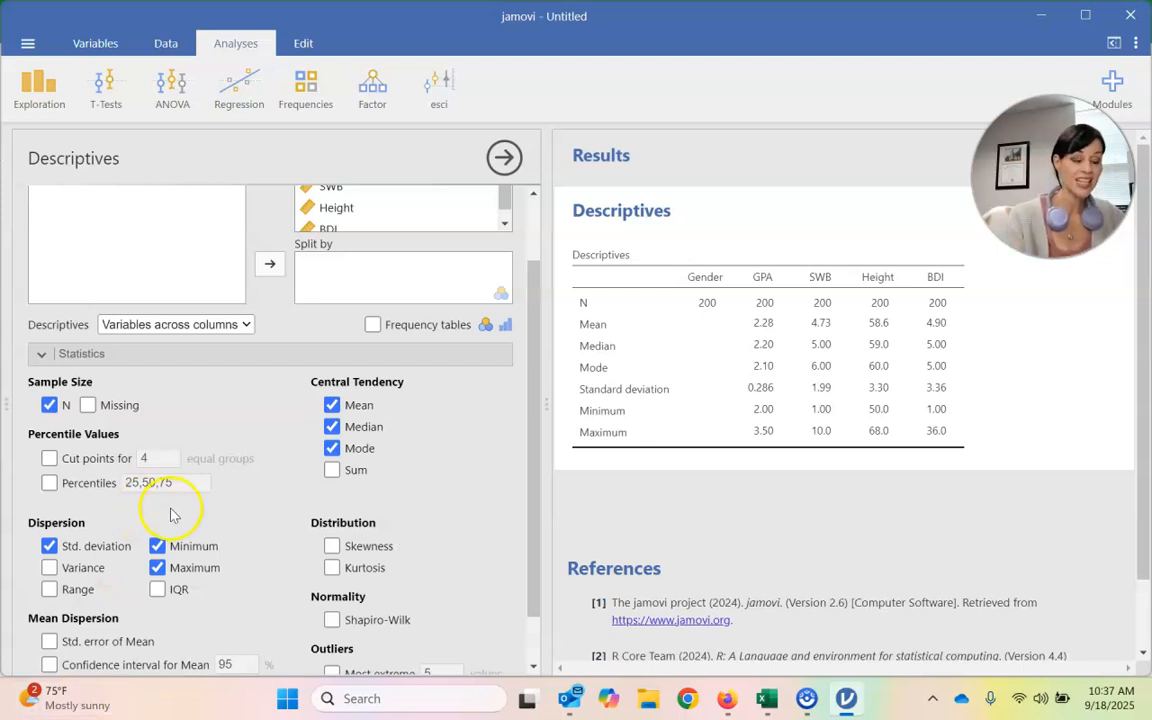
{"action": "scroll", "coordinate": [252, 577], "scroll_direction": "down", "scroll_amount": 1}
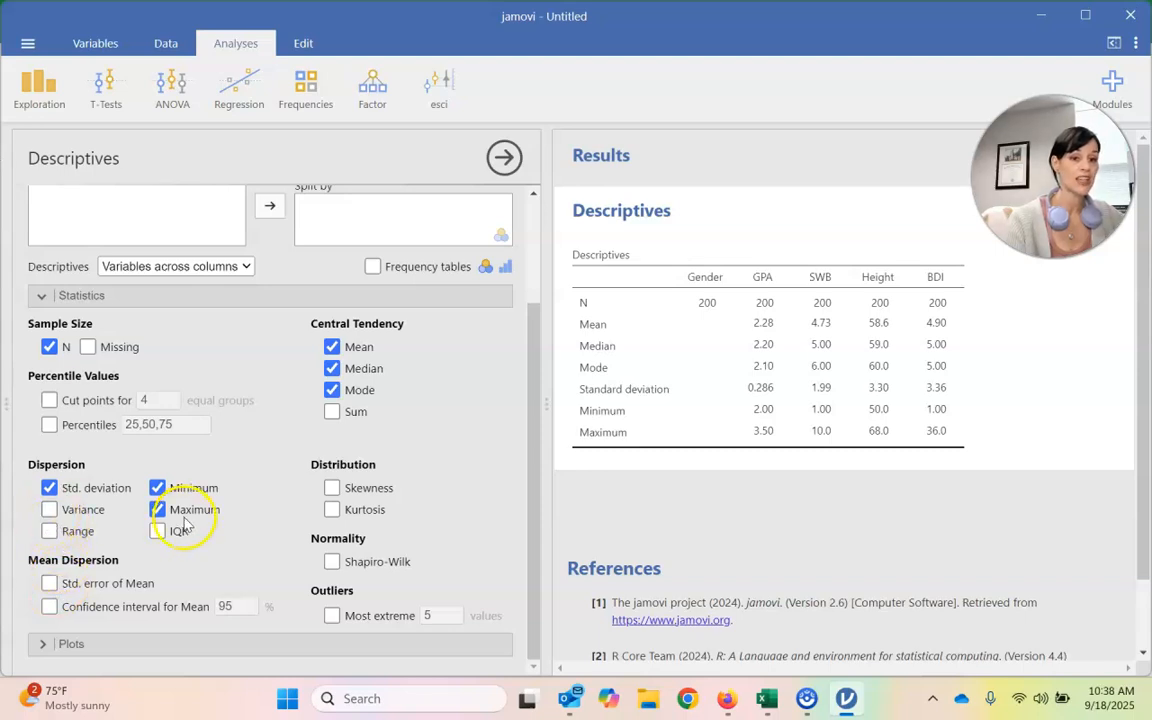
{"action": "left_click", "coordinate": [49, 531]}
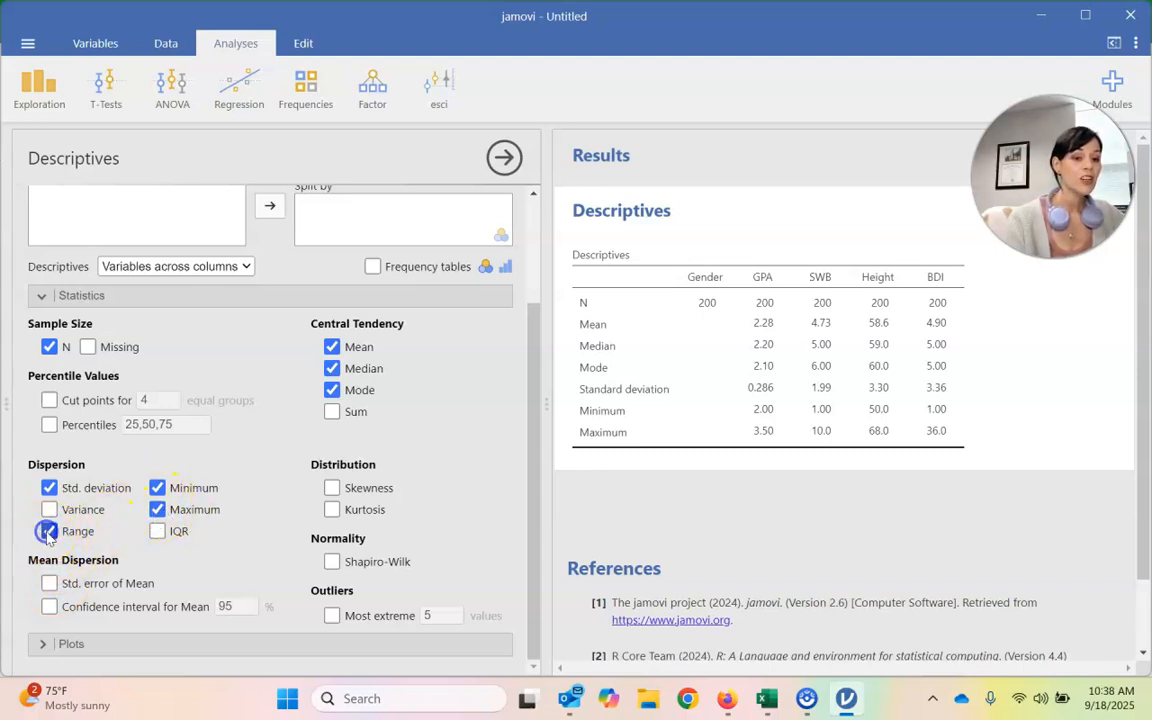
{"action": "left_click", "coordinate": [158, 531]}
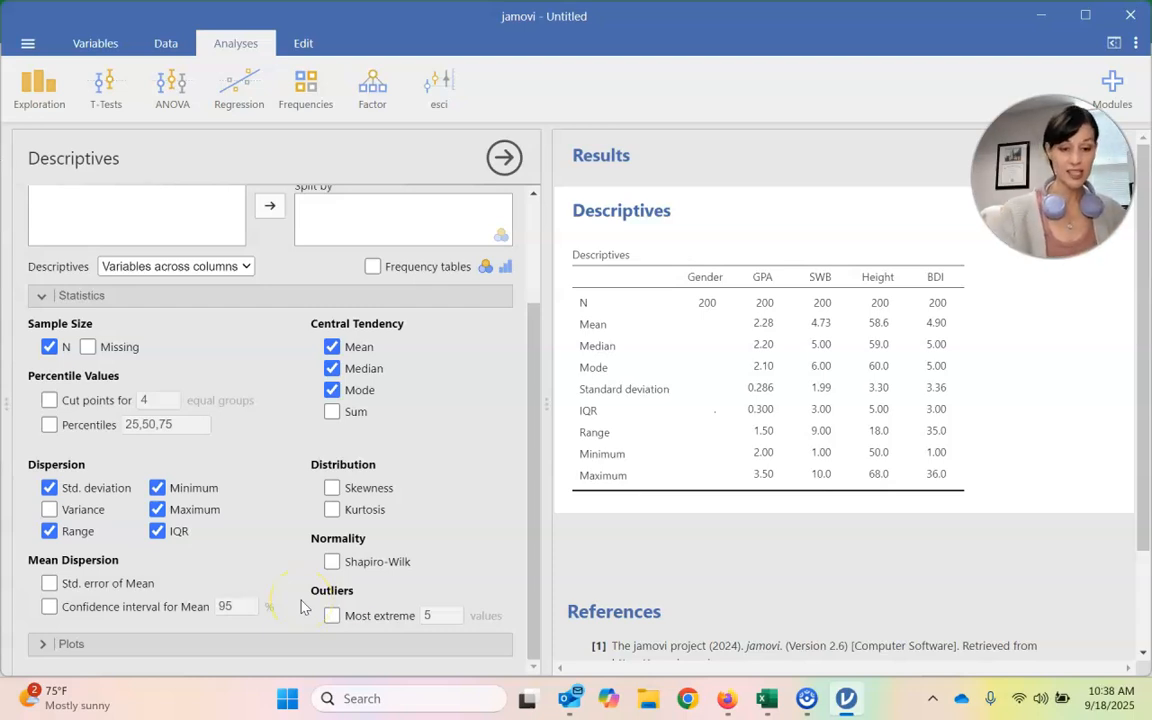
Step: Include outliers in the Descriptives output, limited to the 3 most extreme values
{"action": "left_click", "coordinate": [331, 615]}
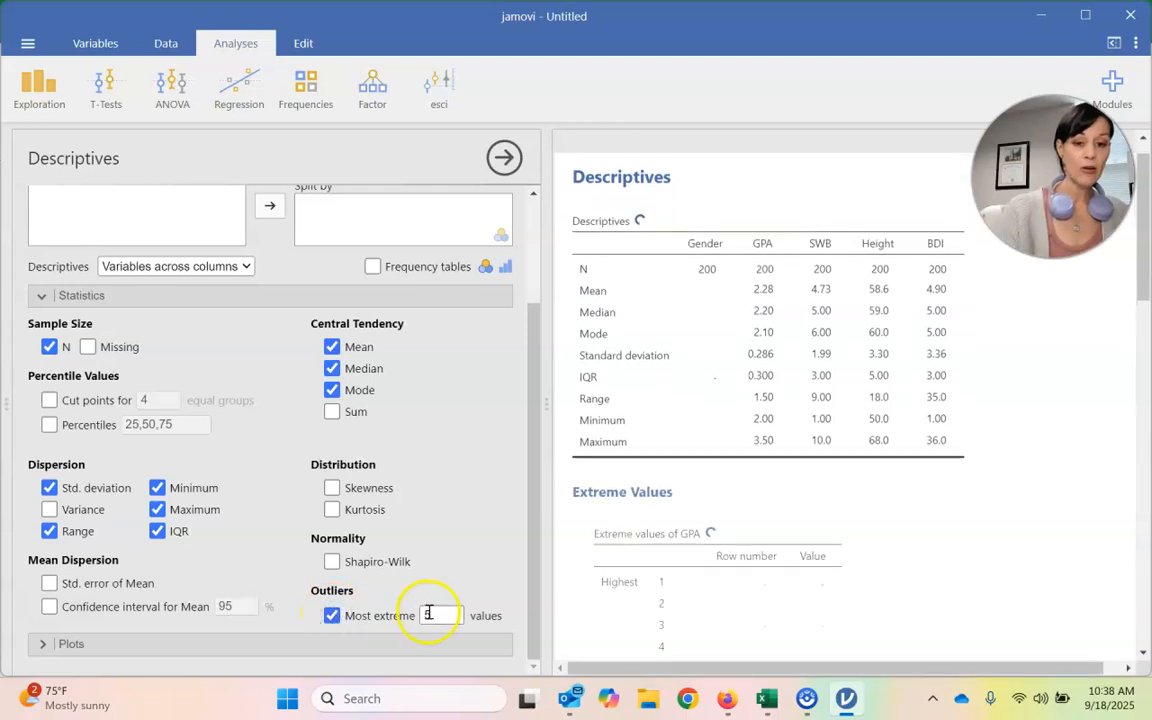
{"action": "double_click", "coordinate": [448, 615]}
{"action": "key", "text": "BackSpace"}
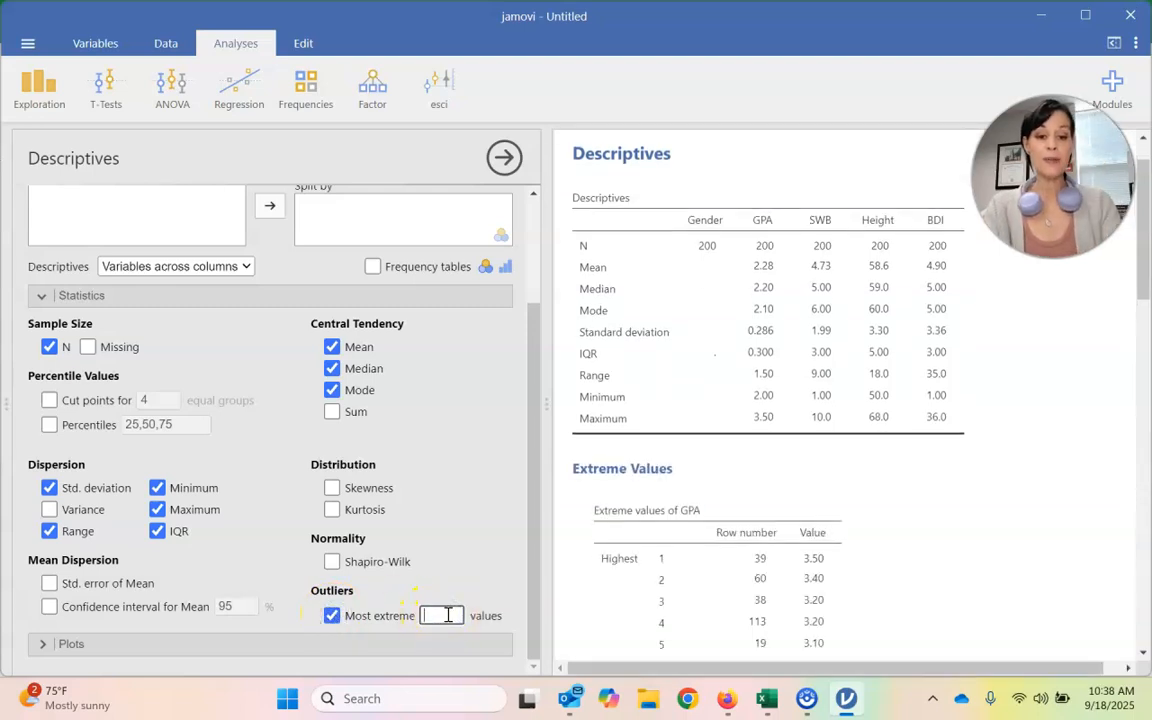
{"action": "left_click", "coordinate": [462, 547]}
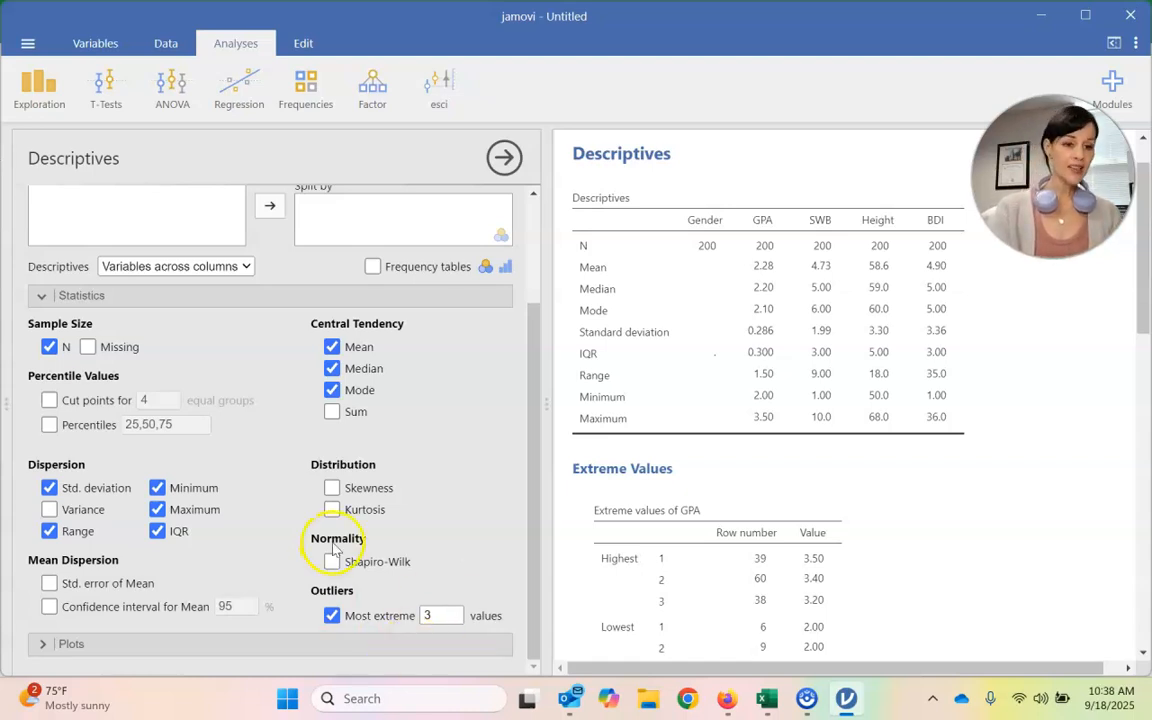
Step: Add histograms to the Descriptives output
{"action": "left_click", "coordinate": [40, 648]}
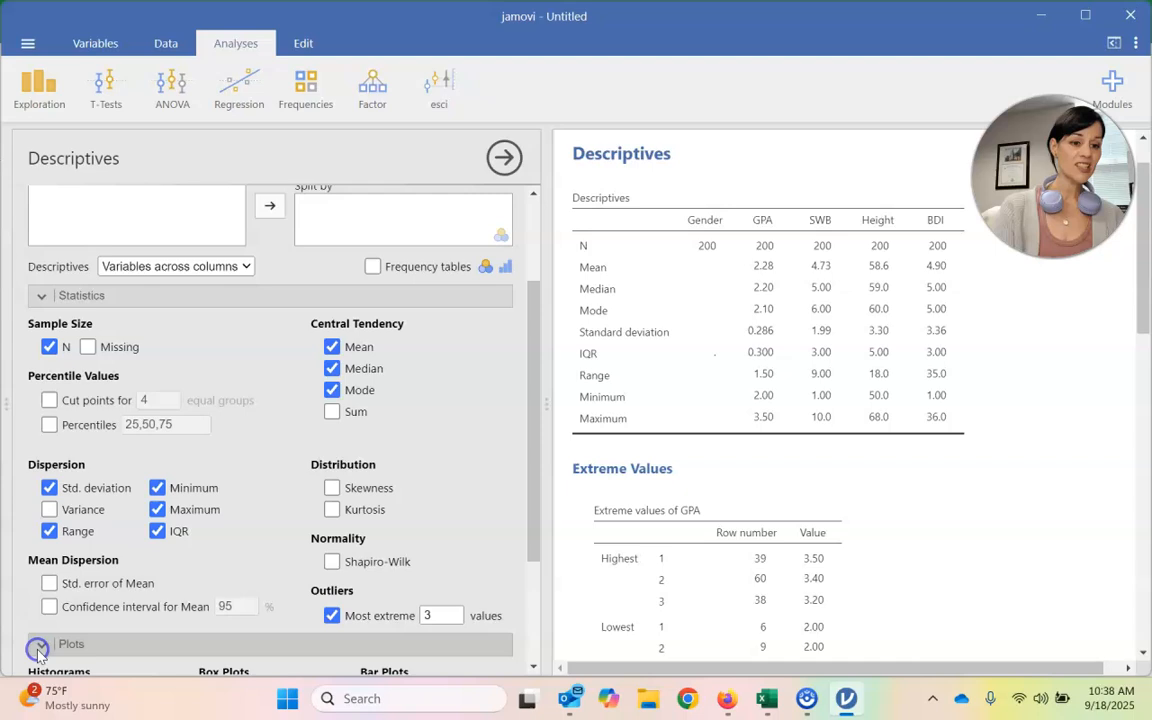
{"action": "left_click", "coordinate": [40, 648]}
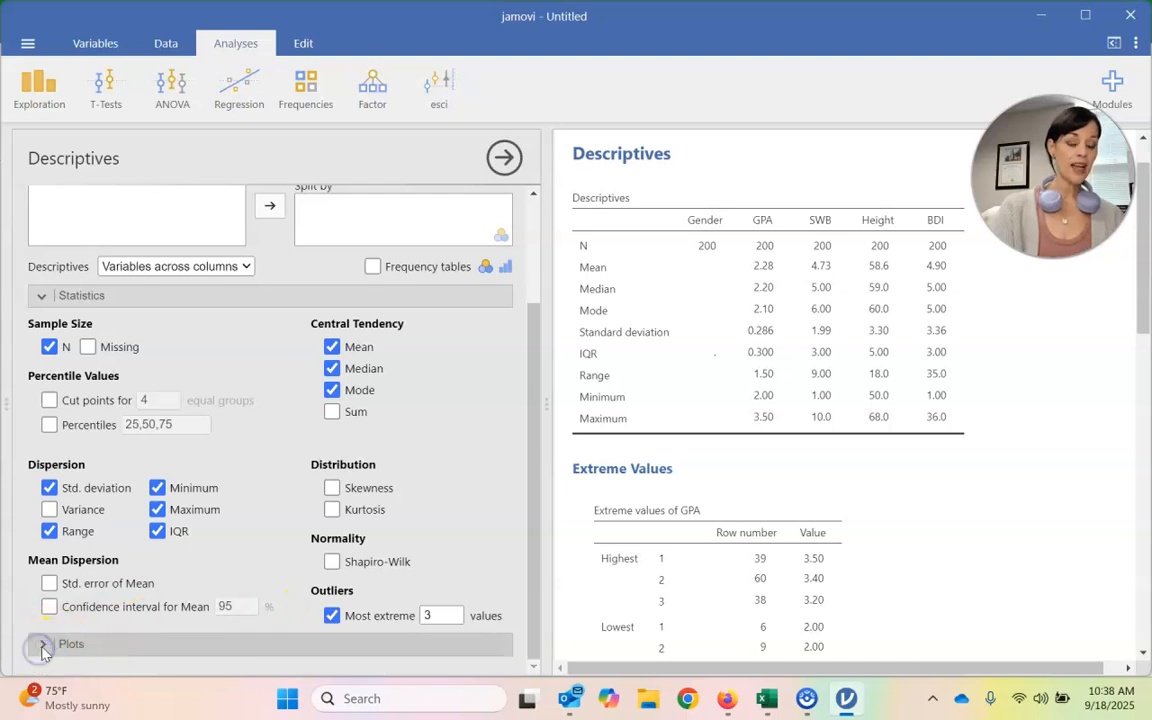
{"action": "left_click", "coordinate": [40, 648]}
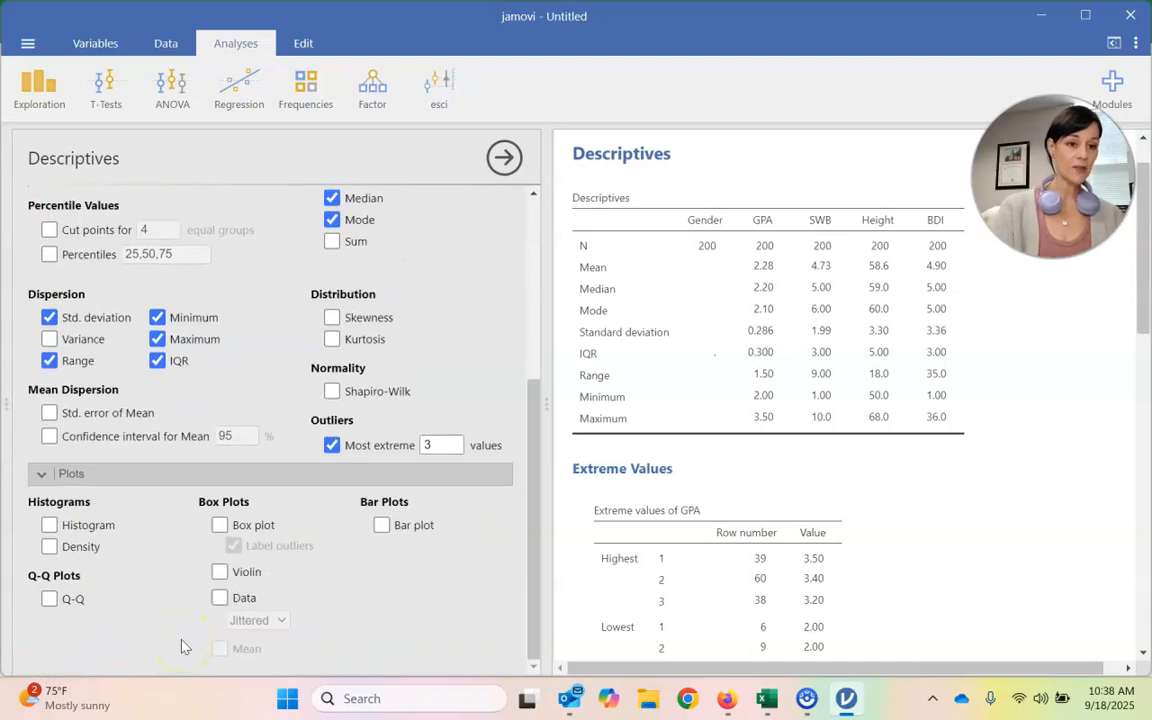
{"action": "left_click", "coordinate": [49, 525]}
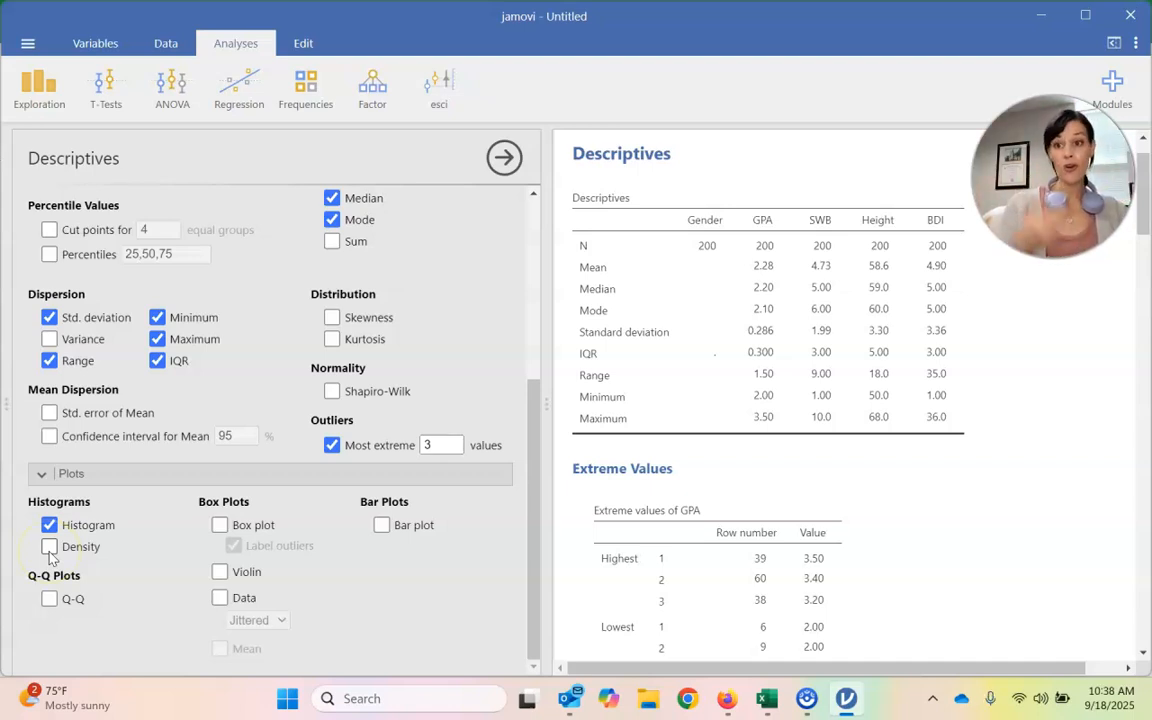
Step: Add density curves to the histograms and include bar plots in the Descriptives output
{"action": "left_click", "coordinate": [50, 555]}
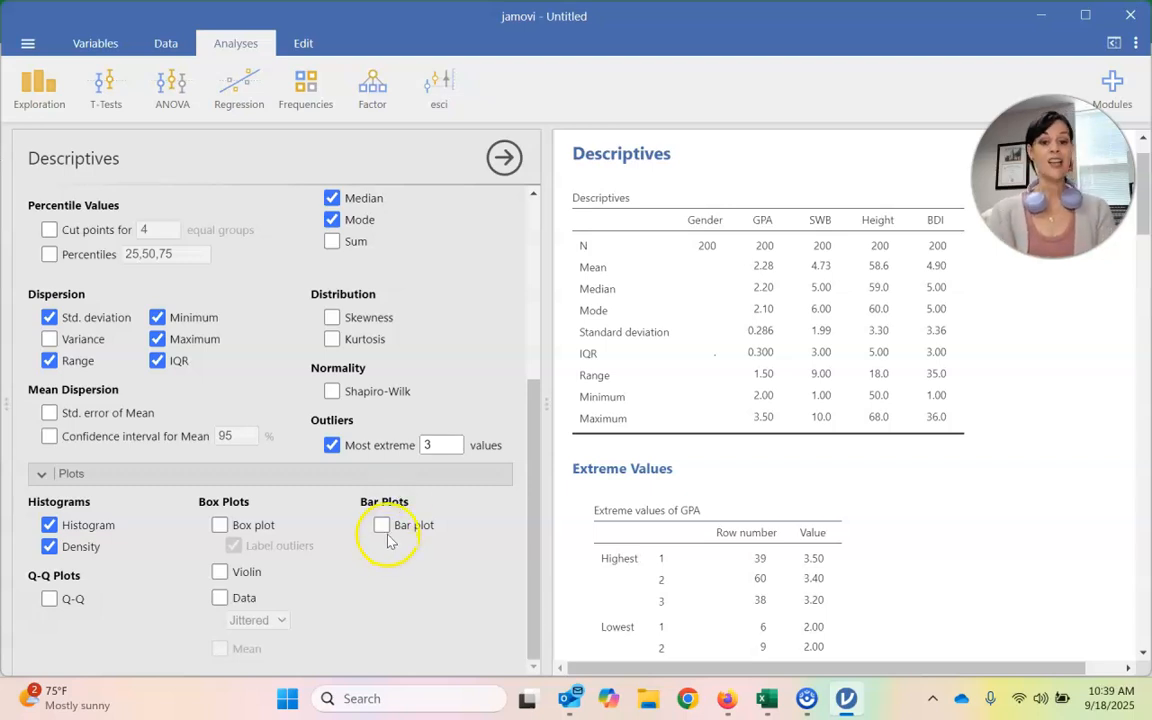
{"action": "left_click", "coordinate": [381, 525]}
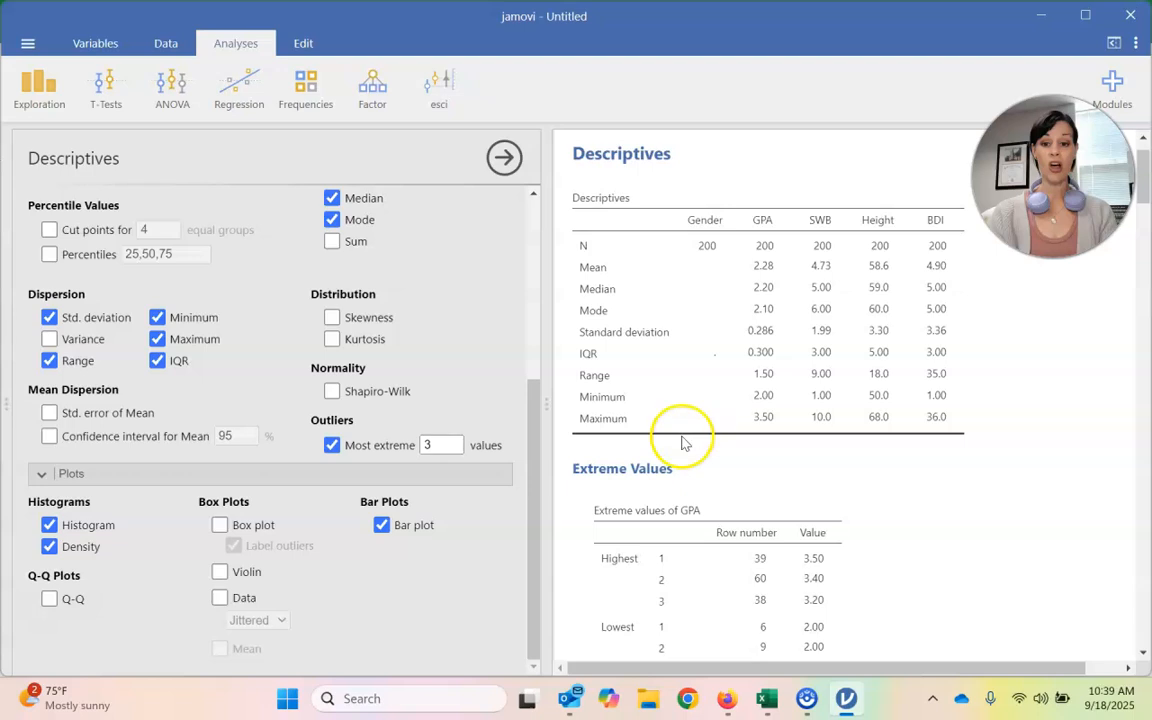
{"action": "scroll", "coordinate": [675, 483], "scroll_direction": "down", "scroll_amount": 1}
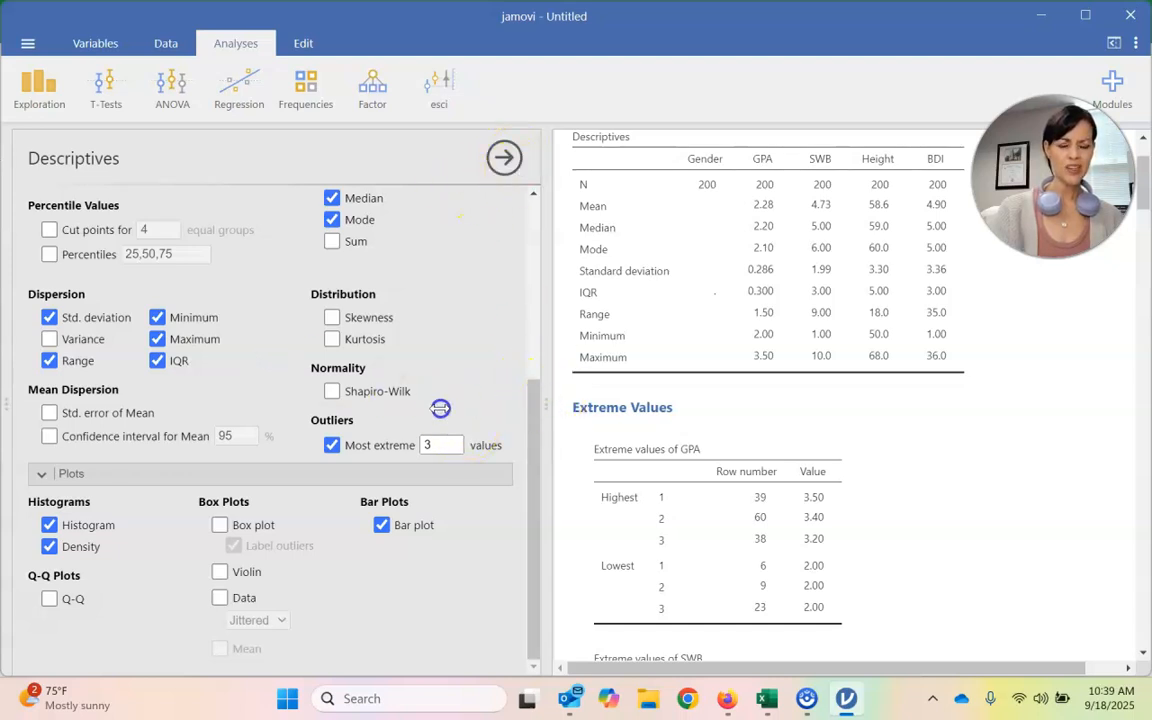
{"action": "scroll", "coordinate": [885, 368], "scroll_direction": "up", "scroll_amount": 3}
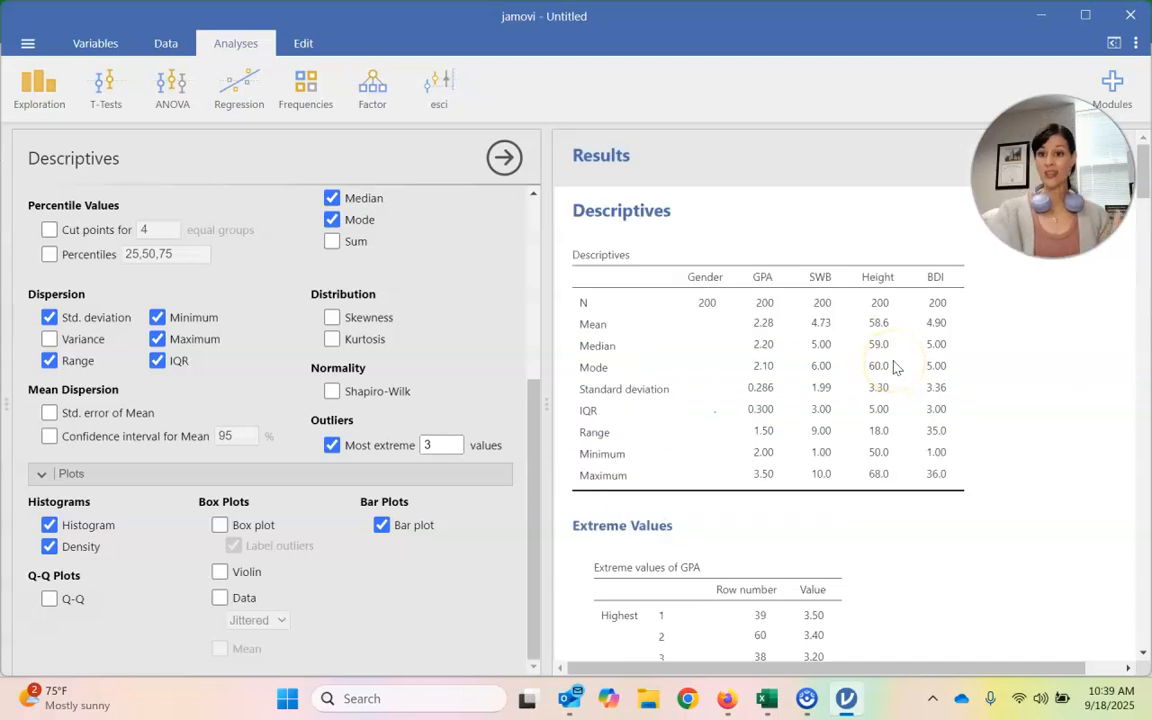
Step: Review the descriptive statistics table and the extreme values tables for GPA, SWB, Height and BDI
{"action": "scroll", "coordinate": [895, 368], "scroll_direction": "down", "scroll_amount": 1}
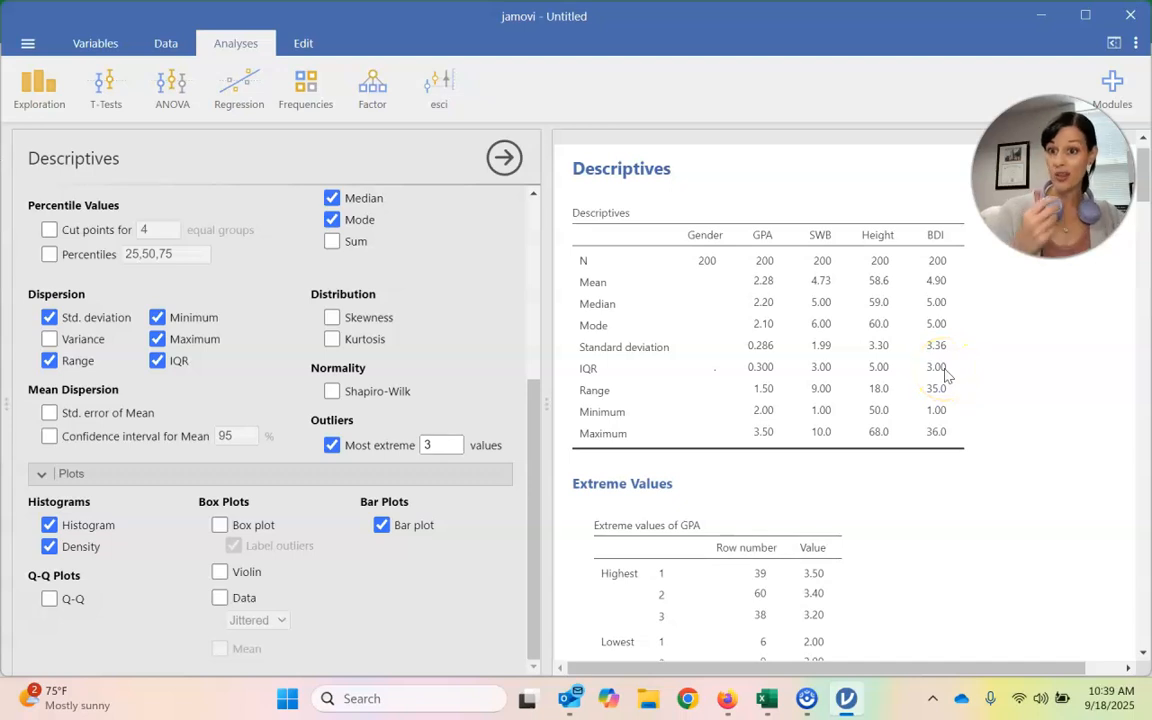
{"action": "scroll", "coordinate": [946, 375], "scroll_direction": "down", "scroll_amount": 2}
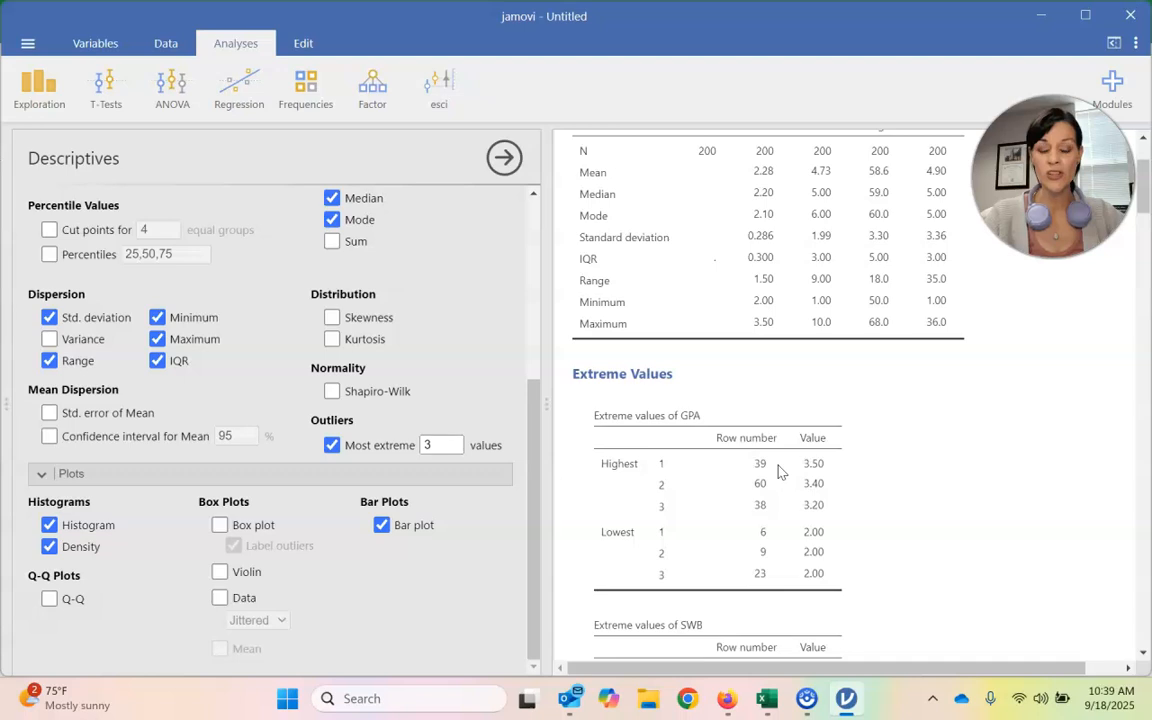
{"action": "scroll", "coordinate": [882, 400], "scroll_direction": "down", "scroll_amount": 5}
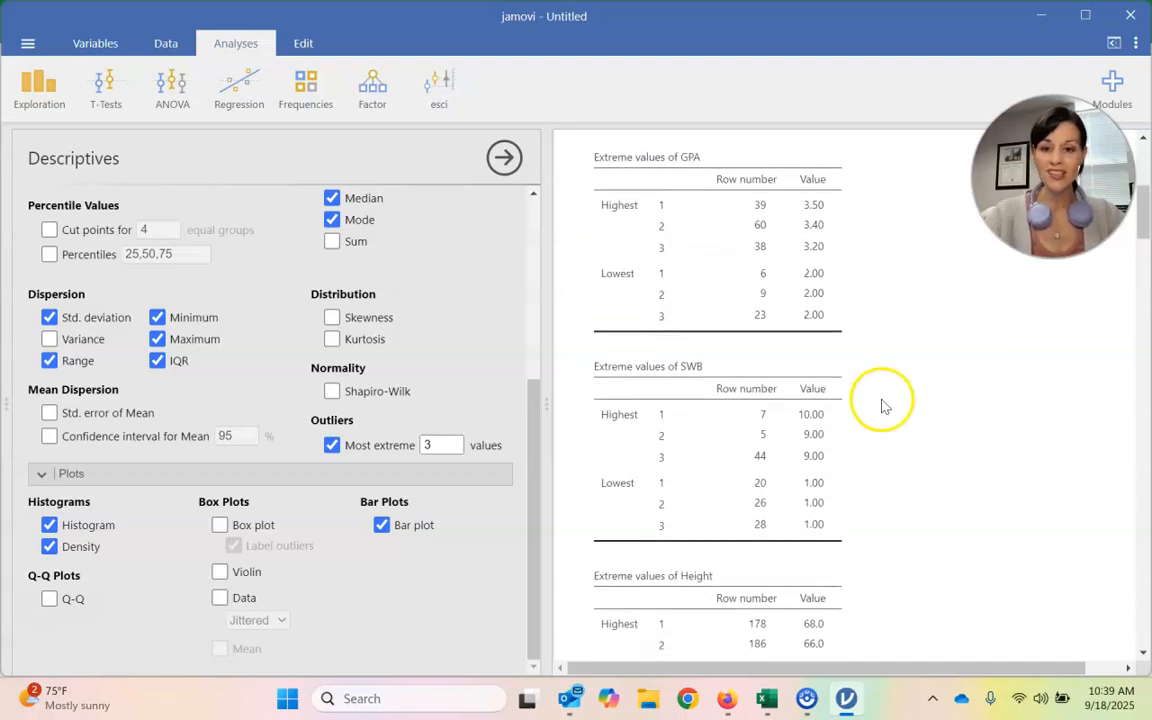
{"action": "scroll", "coordinate": [746, 419], "scroll_direction": "down", "scroll_amount": 3}
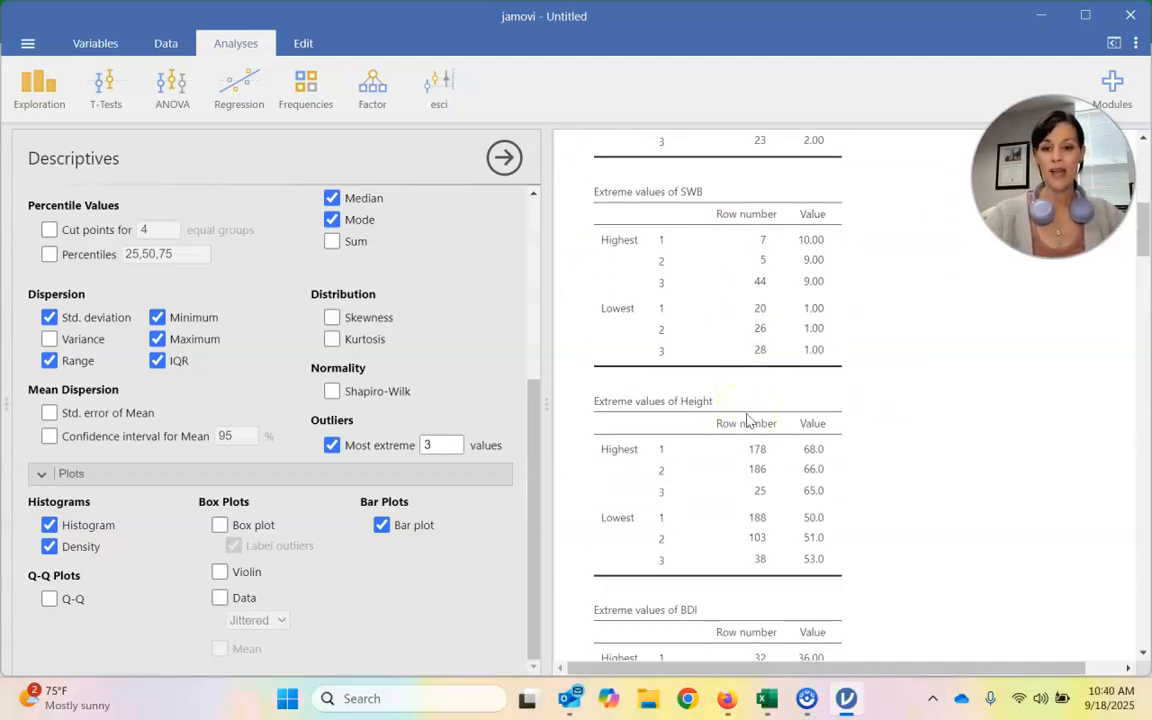
{"action": "scroll", "coordinate": [746, 419], "scroll_direction": "down", "scroll_amount": 1}
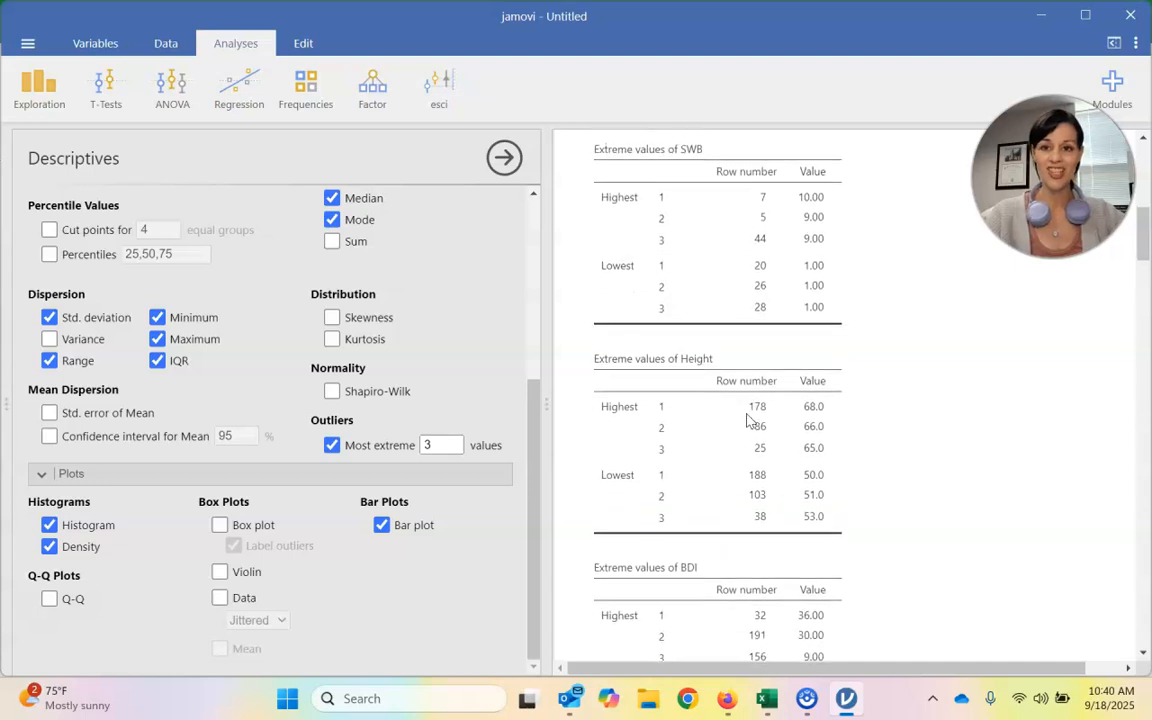
{"action": "scroll", "coordinate": [746, 420], "scroll_direction": "down", "scroll_amount": 3}
{"action": "scroll", "coordinate": [746, 420], "scroll_direction": "up", "scroll_amount": 2}
{"action": "scroll", "coordinate": [746, 420], "scroll_direction": "up", "scroll_amount": 1}
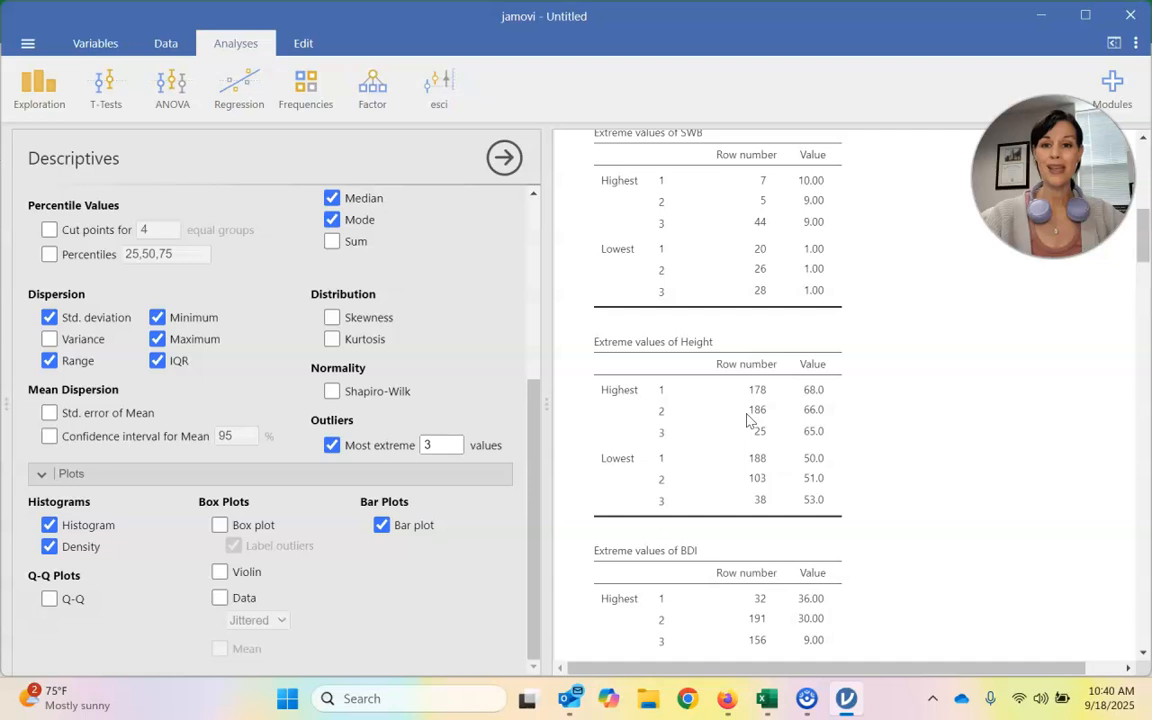
{"action": "scroll", "coordinate": [746, 420], "scroll_direction": "down", "scroll_amount": 10}
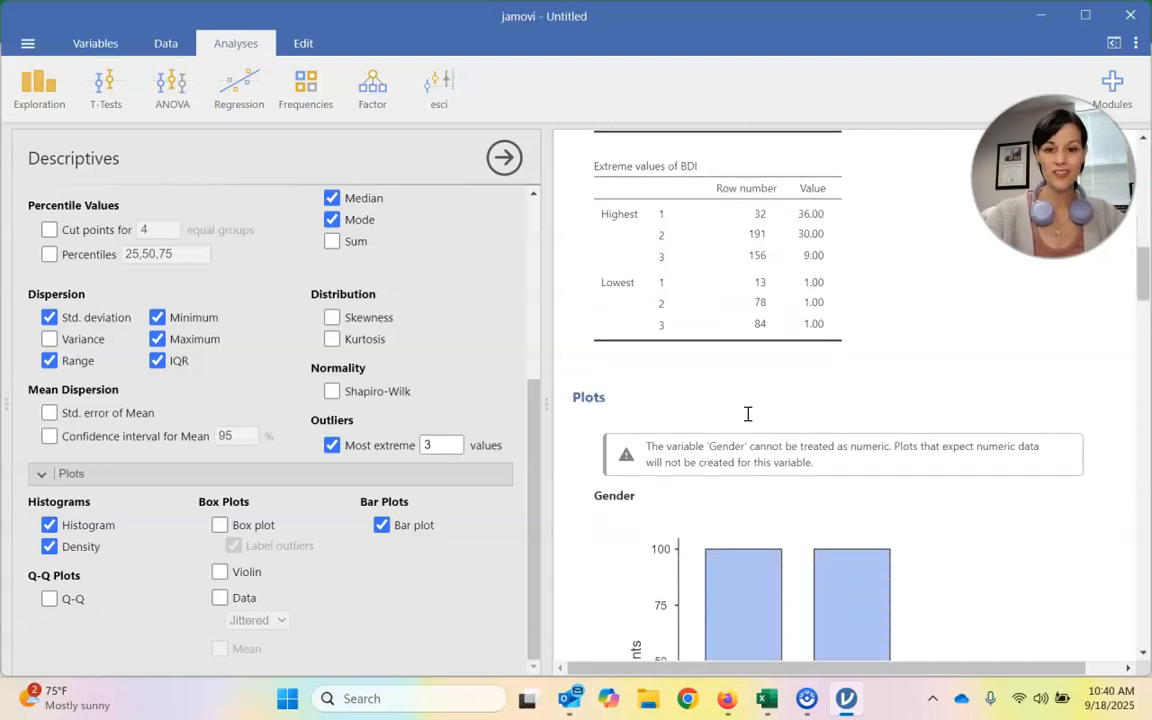
Step: Check the bar plots for Gender and GPA and remove bar plots from the Descriptives output
{"action": "scroll", "coordinate": [812, 440], "scroll_direction": "down", "scroll_amount": 3}
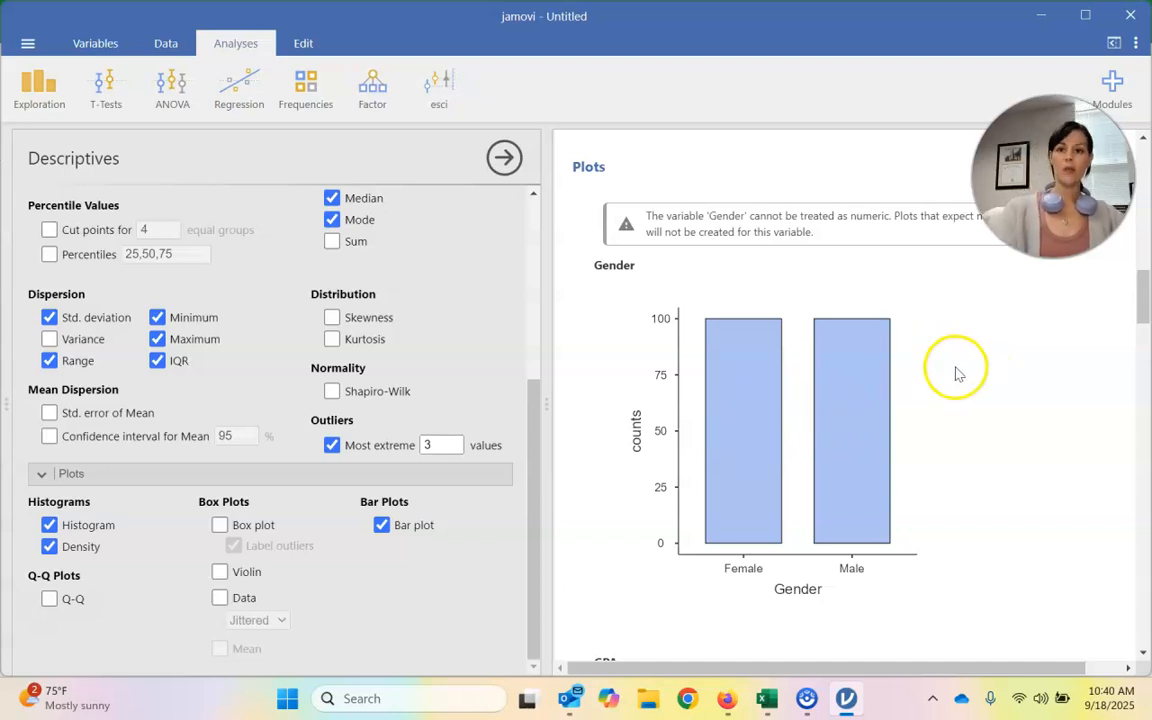
{"action": "scroll", "coordinate": [893, 380], "scroll_direction": "up", "scroll_amount": 2}
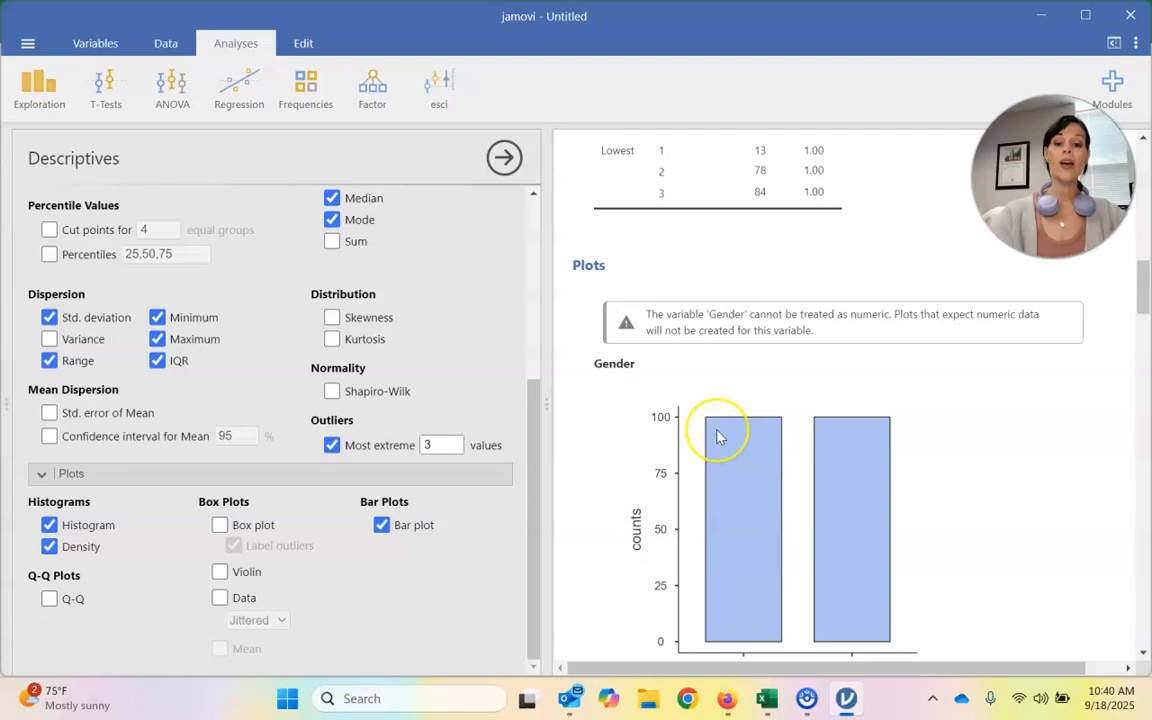
{"action": "scroll", "coordinate": [722, 435], "scroll_direction": "down", "scroll_amount": 2}
{"action": "scroll", "coordinate": [717, 436], "scroll_direction": "down", "scroll_amount": 2}
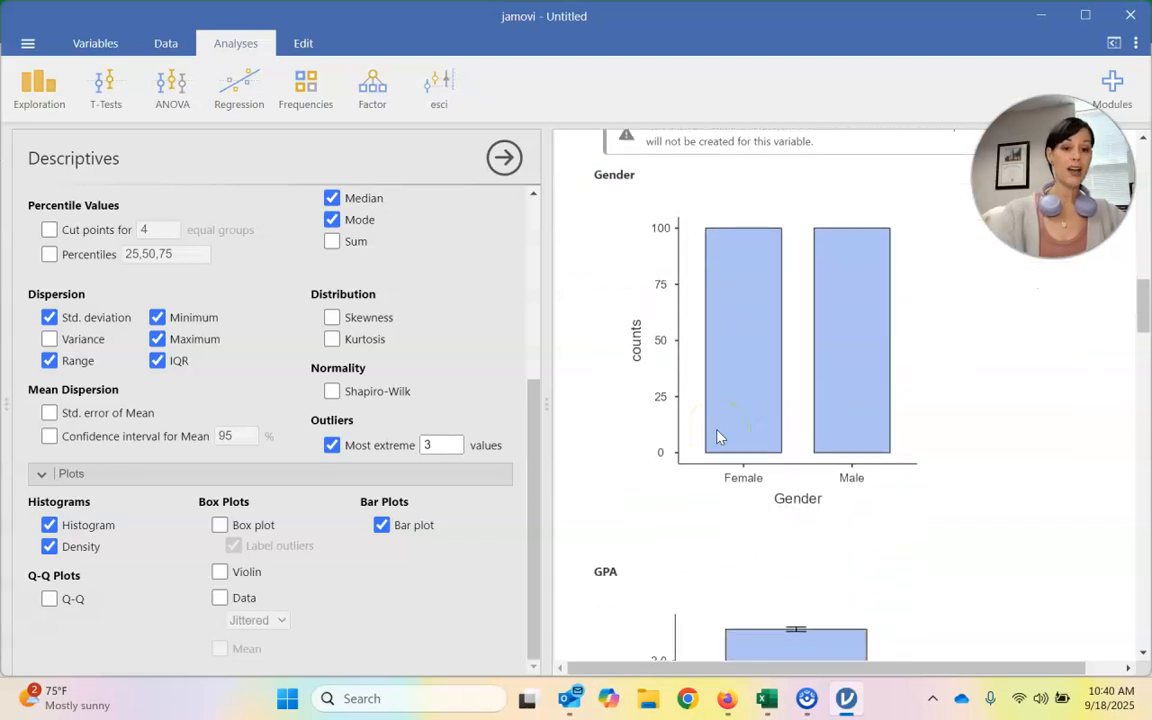
{"action": "scroll", "coordinate": [717, 436], "scroll_direction": "down", "scroll_amount": 7}
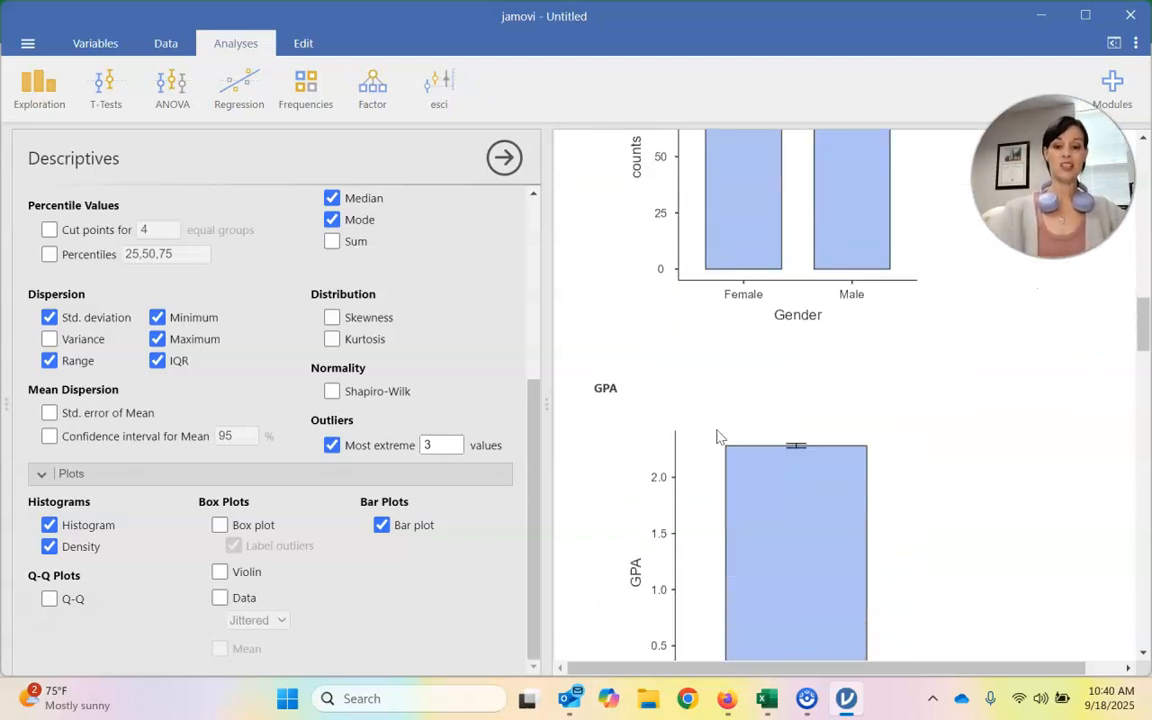
{"action": "scroll", "coordinate": [717, 436], "scroll_direction": "down", "scroll_amount": 1}
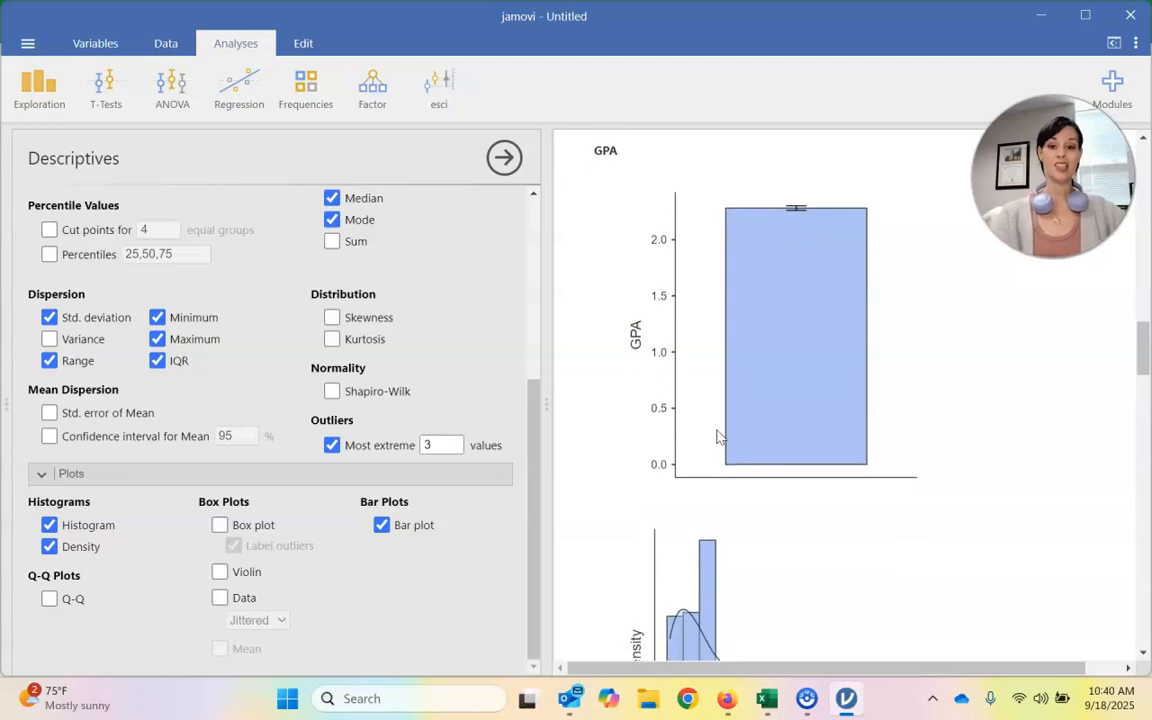
{"action": "scroll", "coordinate": [717, 436], "scroll_direction": "up", "scroll_amount": 1}
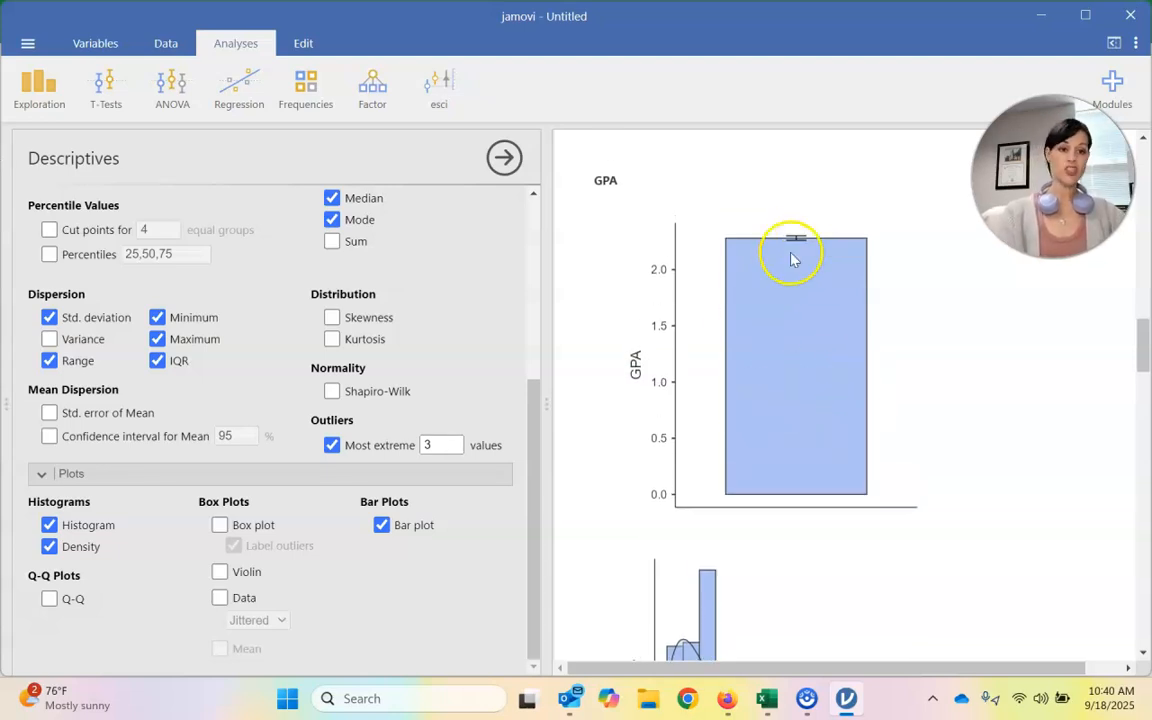
{"action": "left_click", "coordinate": [382, 525]}
Step: Examine the histograms with density curves for GPA, SWB, Height and BDI
{"action": "scroll", "coordinate": [738, 420], "scroll_direction": "down", "scroll_amount": 1}
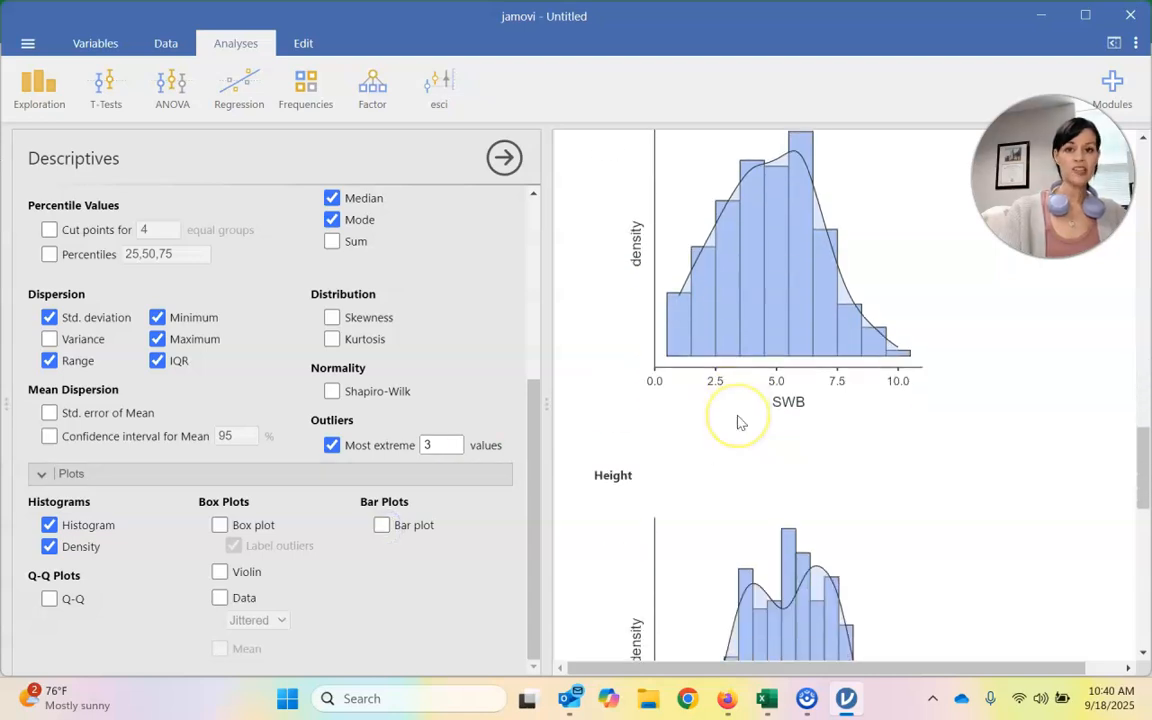
{"action": "scroll", "coordinate": [738, 422], "scroll_direction": "up", "scroll_amount": 1}
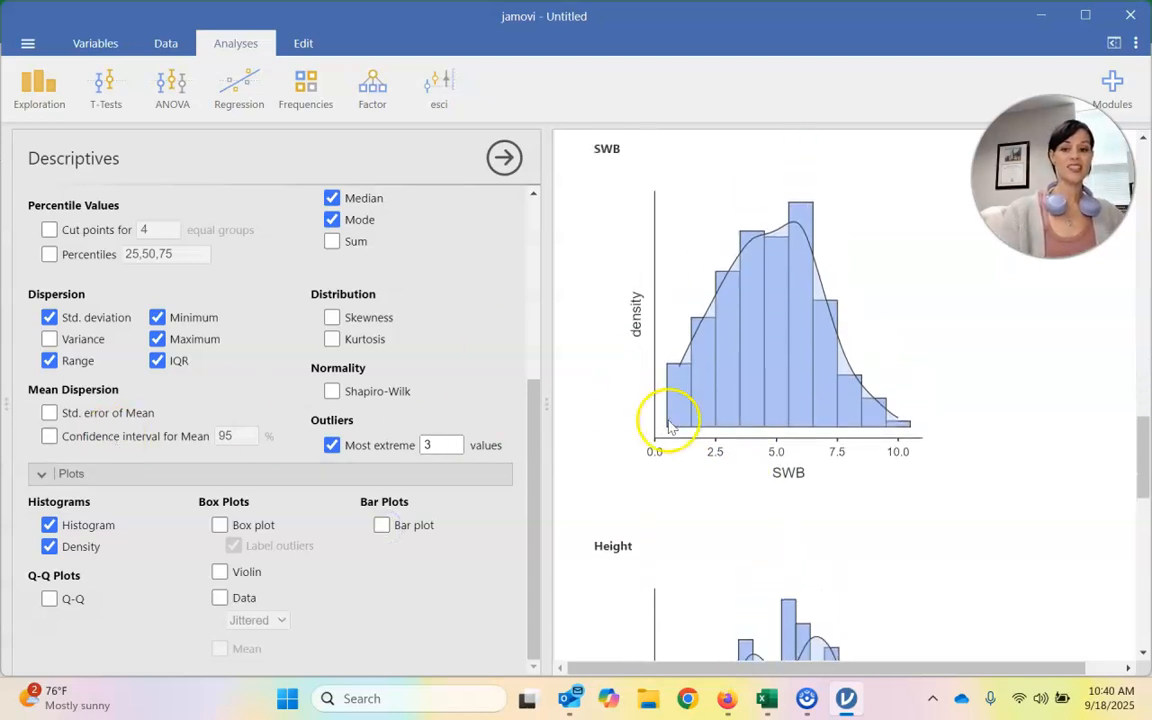
{"action": "scroll", "coordinate": [695, 340], "scroll_direction": "up", "scroll_amount": 5}
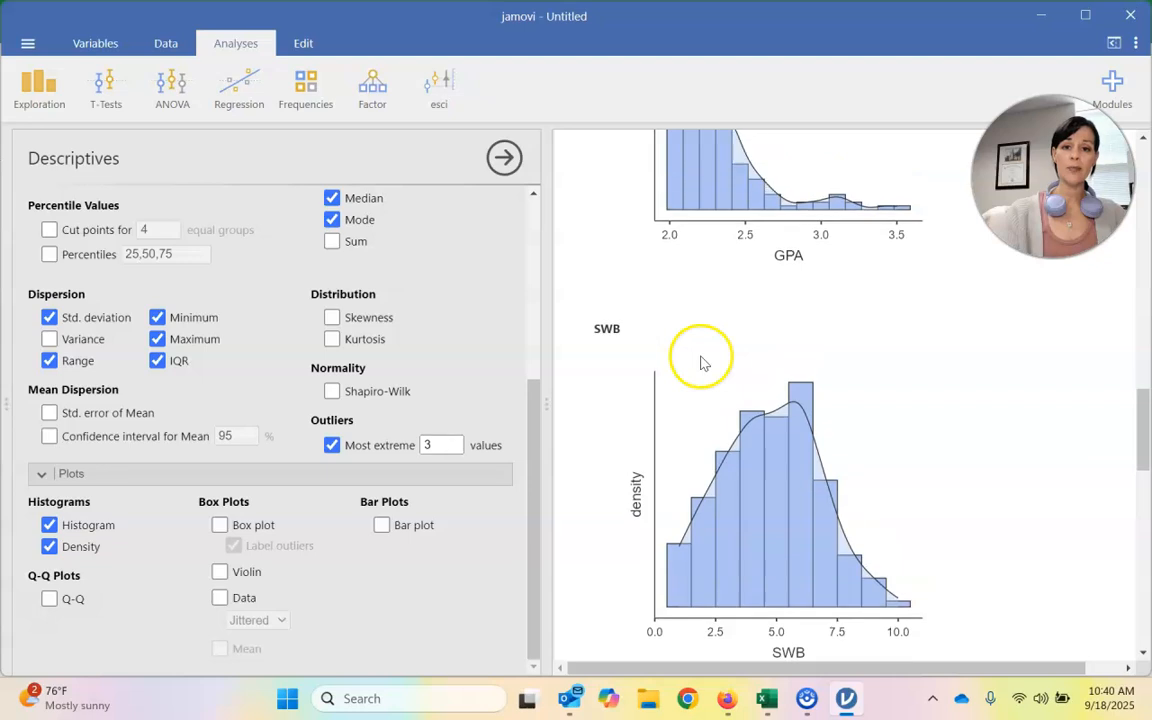
{"action": "scroll", "coordinate": [700, 350], "scroll_direction": "up", "scroll_amount": 6}
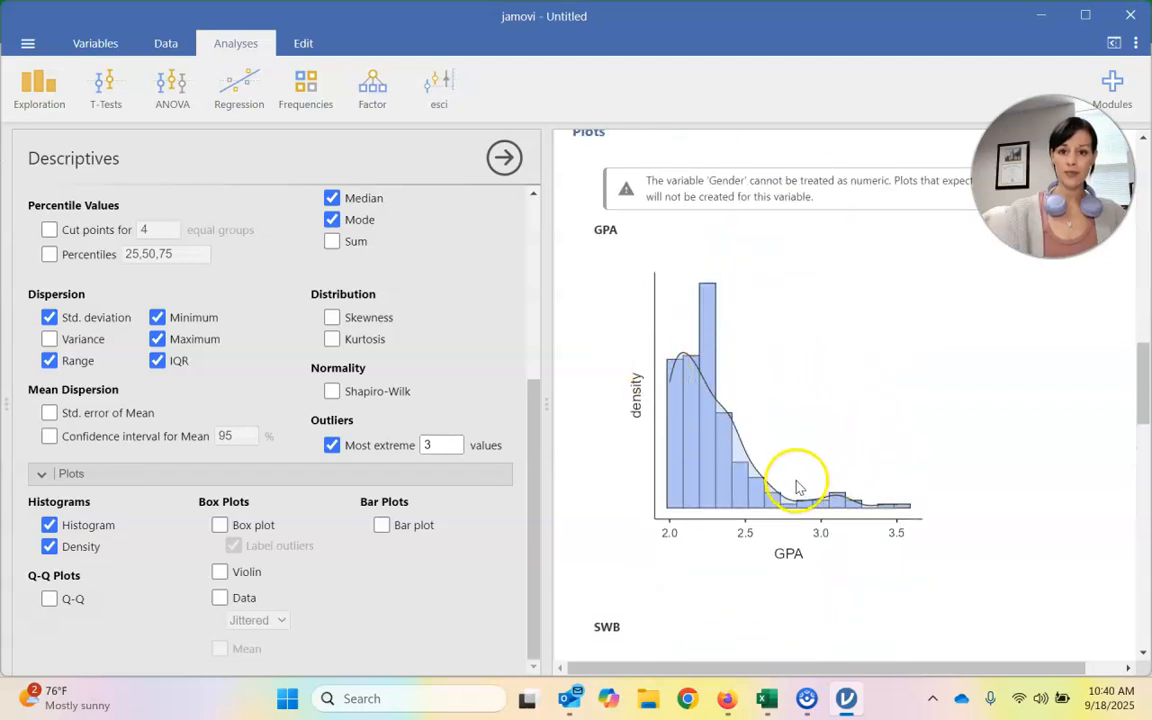
{"action": "scroll", "coordinate": [792, 472], "scroll_direction": "down", "scroll_amount": 5}
{"action": "scroll", "coordinate": [792, 472], "scroll_direction": "down", "scroll_amount": 1}
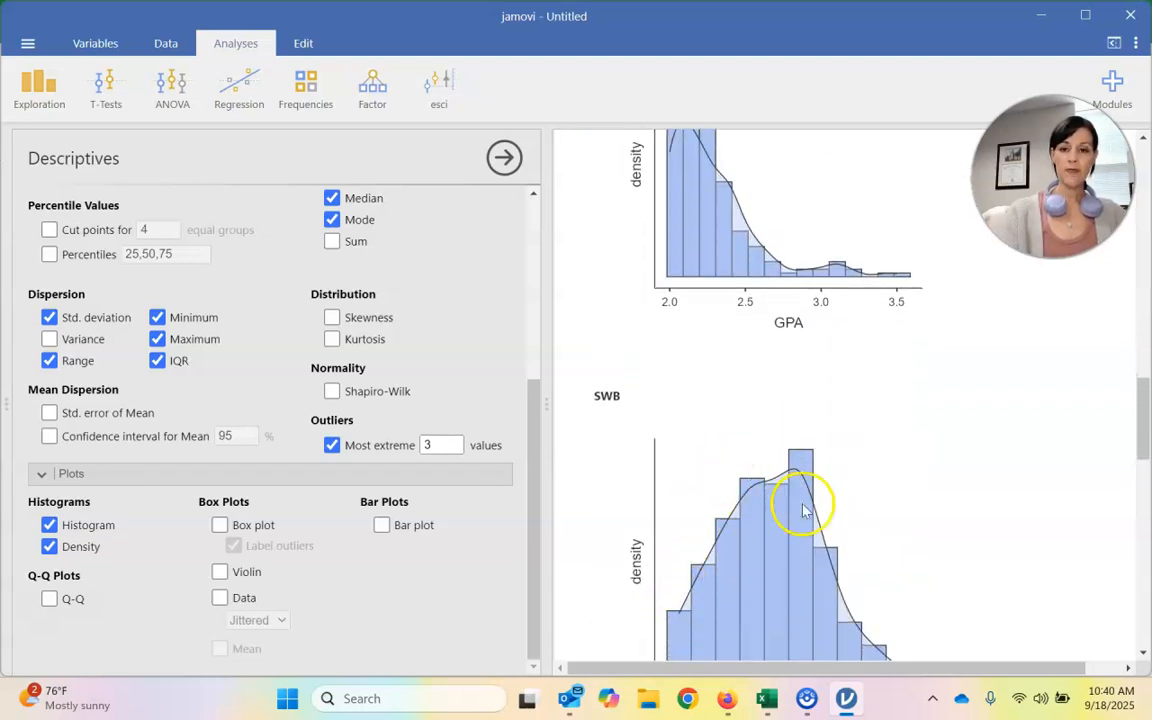
{"action": "scroll", "coordinate": [685, 598], "scroll_direction": "down", "scroll_amount": 3}
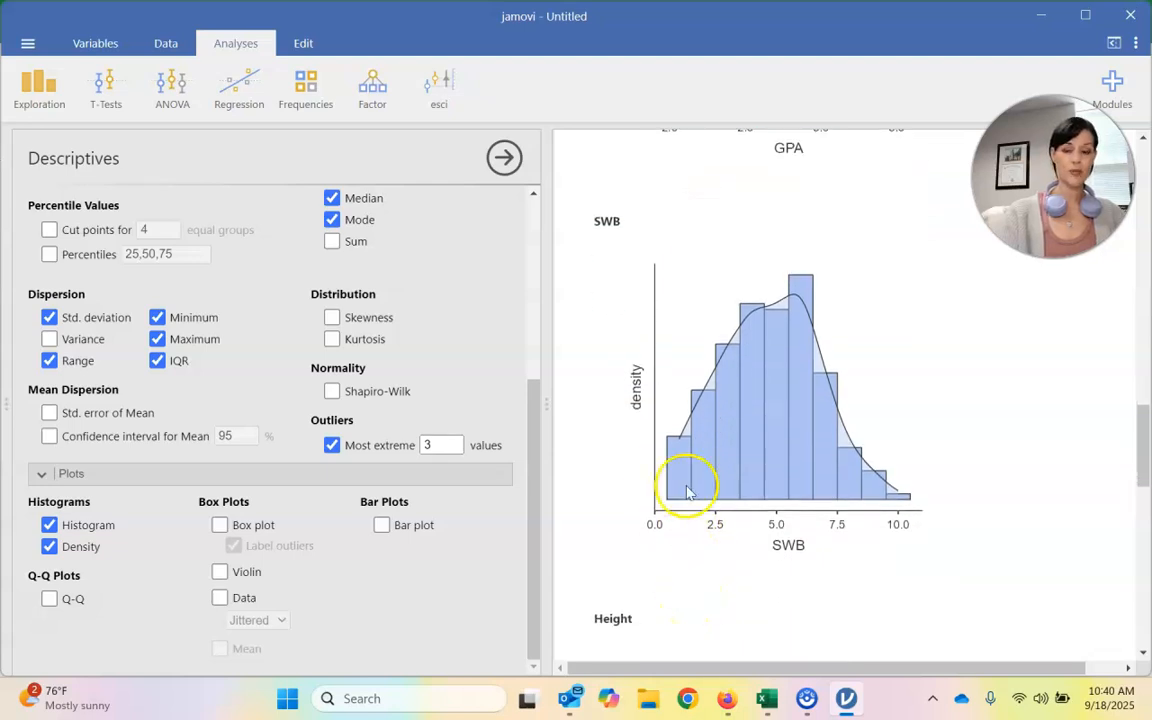
{"action": "scroll", "coordinate": [802, 325], "scroll_direction": "down", "scroll_amount": 4}
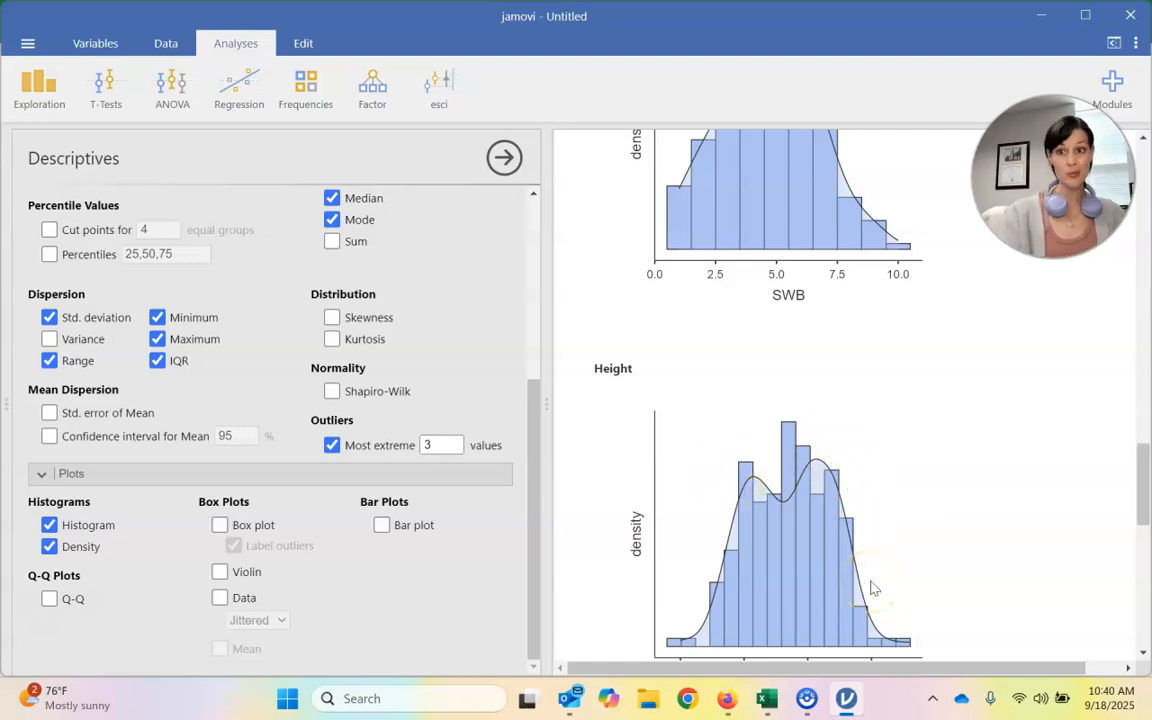
{"action": "scroll", "coordinate": [872, 588], "scroll_direction": "down", "scroll_amount": 8}
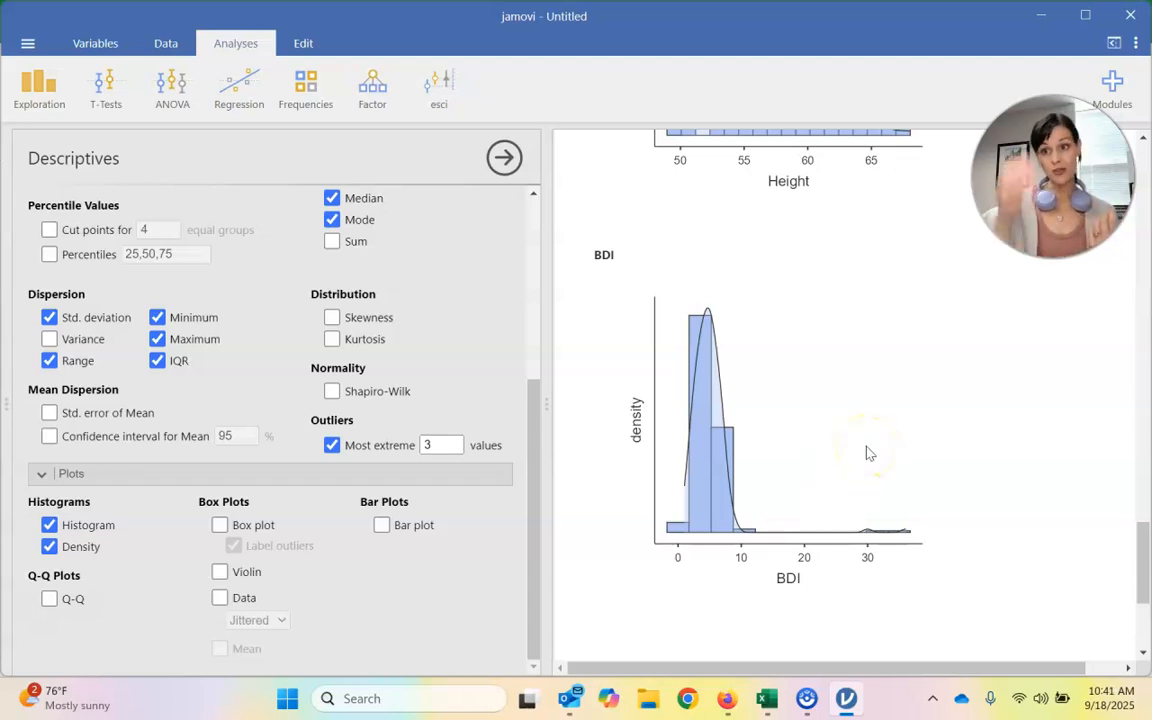
Step: Switch to the Chapter 3 homework data workbook in Excel and view the end of the dataset
{"action": "left_click", "coordinate": [923, 319]}
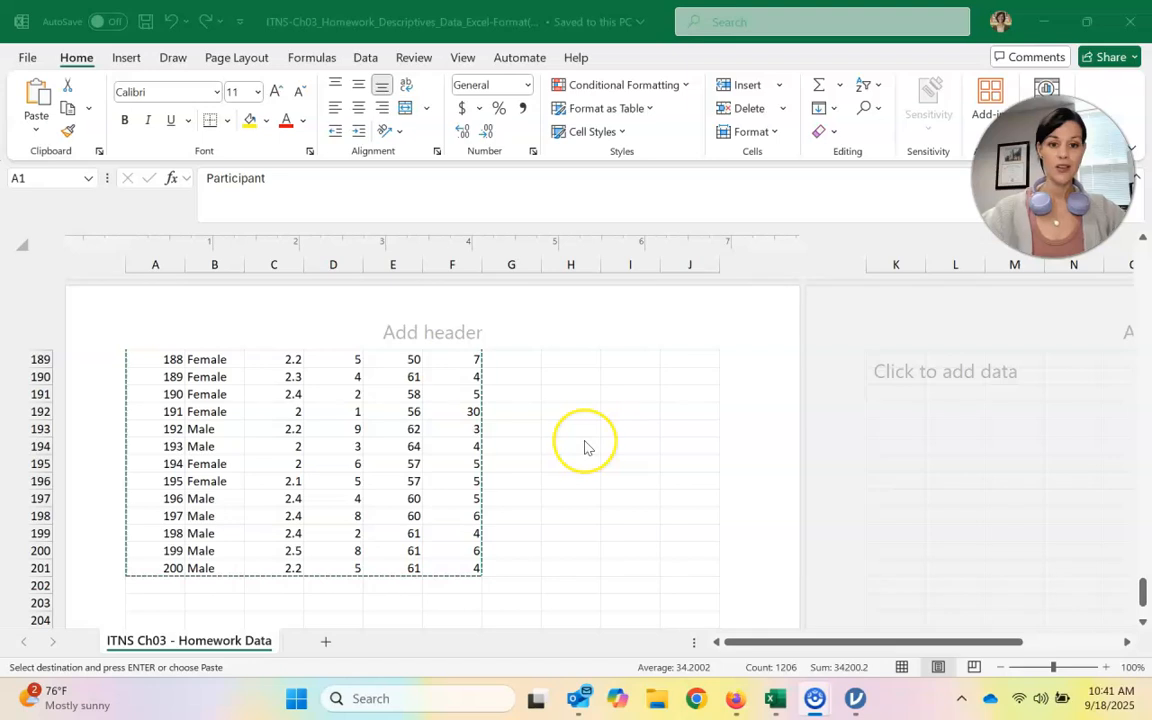
{"action": "scroll", "coordinate": [586, 447], "scroll_direction": "down", "scroll_amount": 4}
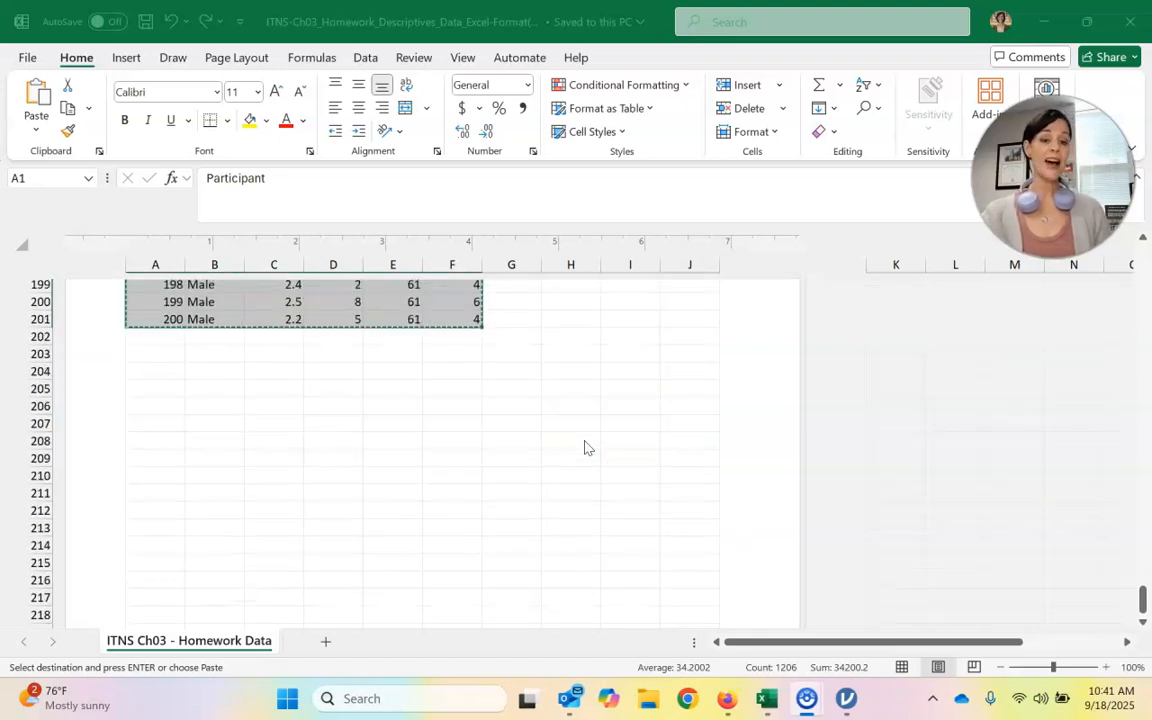
{"action": "scroll", "coordinate": [586, 447], "scroll_direction": "up", "scroll_amount": 1}
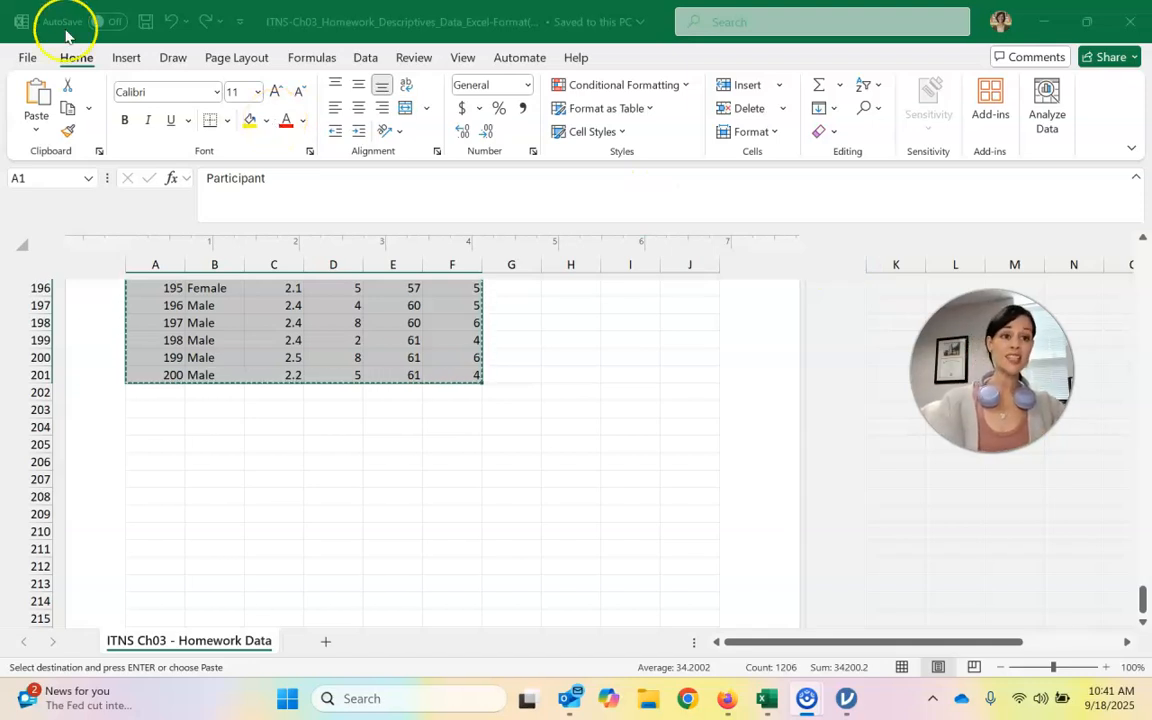
{"action": "left_click", "coordinate": [30, 62]}
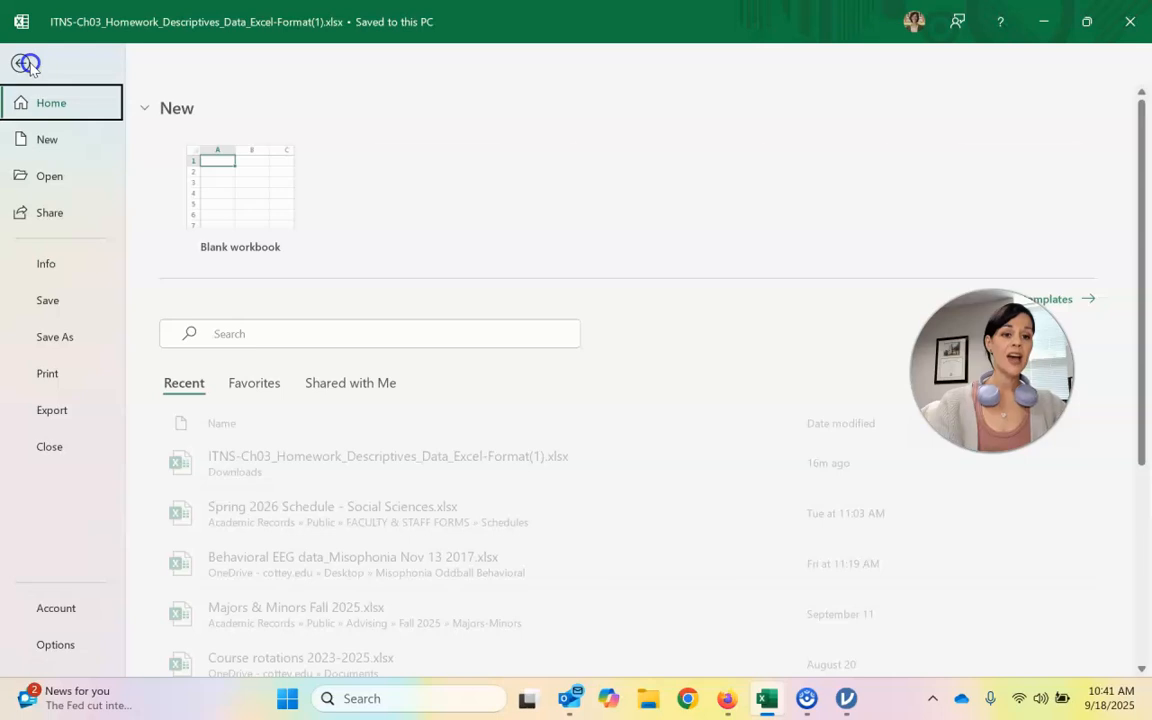
{"action": "left_click", "coordinate": [23, 62]}
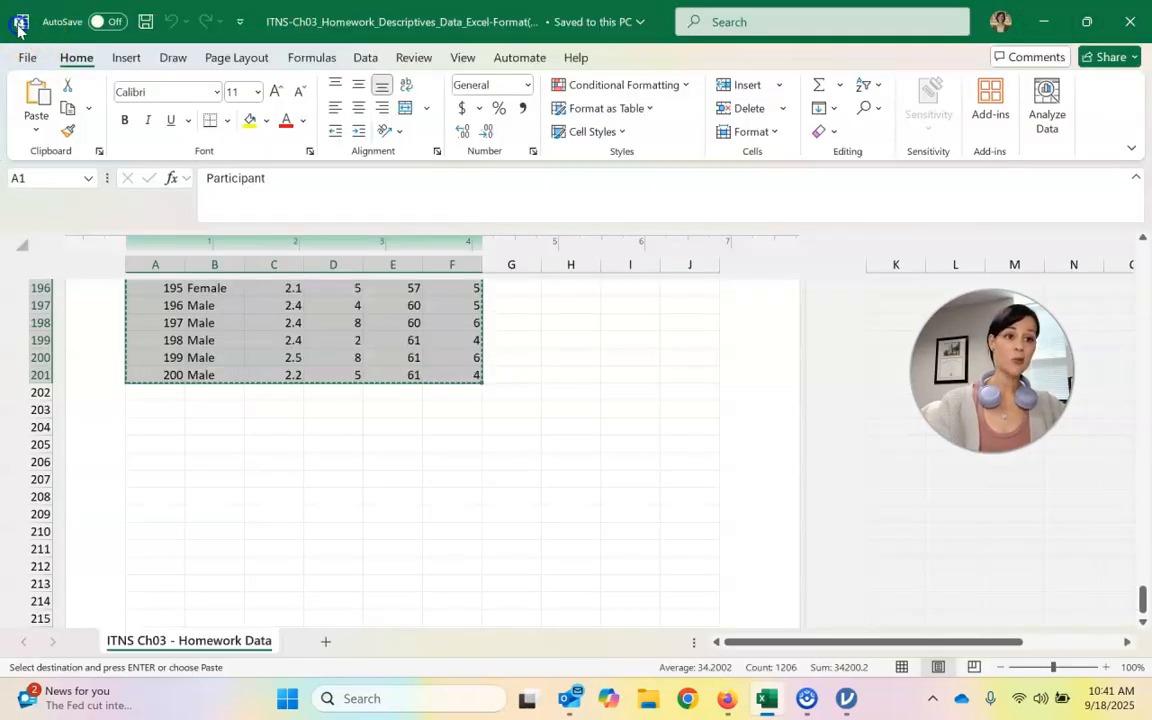
{"action": "left_click", "coordinate": [20, 24]}
{"action": "left_click", "coordinate": [20, 20]}
{"action": "left_click", "coordinate": [20, 20]}
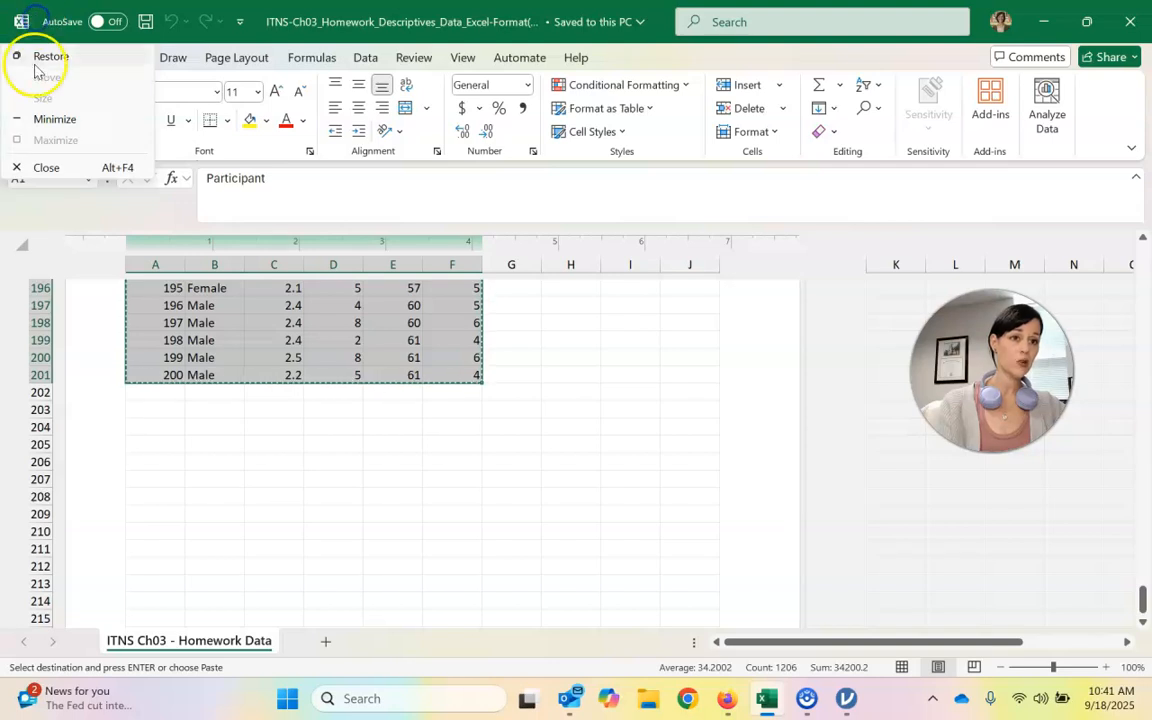
{"action": "left_click", "coordinate": [378, 22]}
Step: Open Excel's add-in manager through the program options and apply the add-in selection with Analysis ToolPak enabled
{"action": "left_click", "coordinate": [29, 57]}
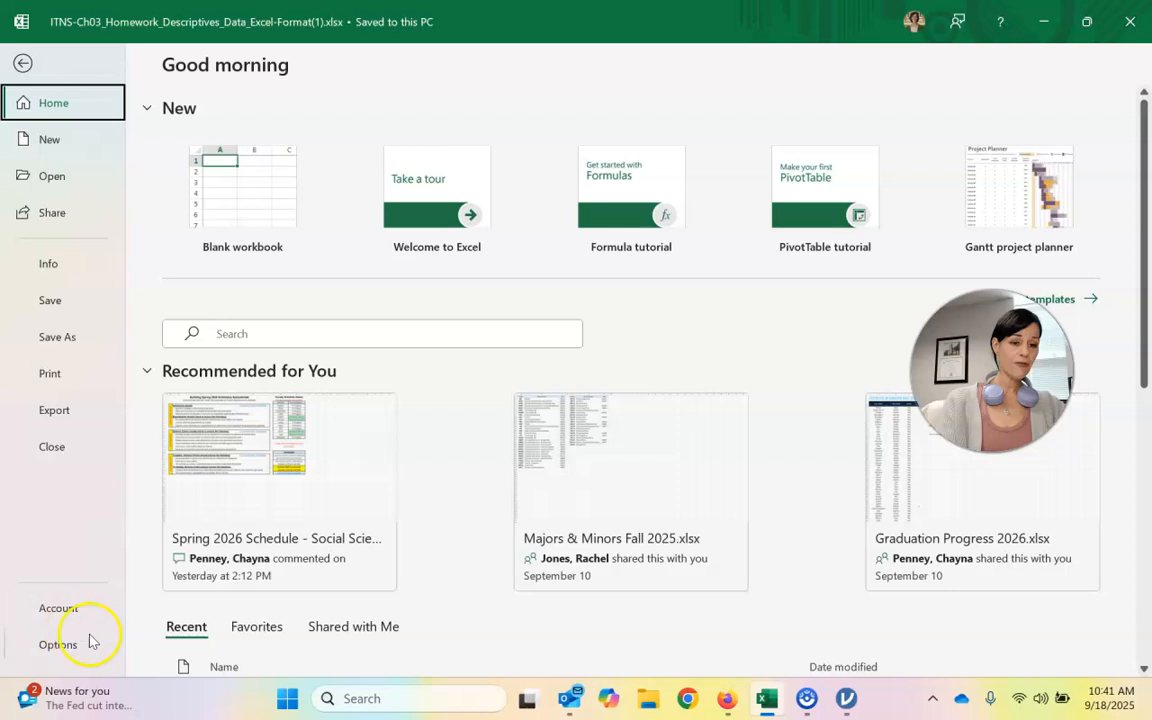
{"action": "left_click", "coordinate": [60, 645]}
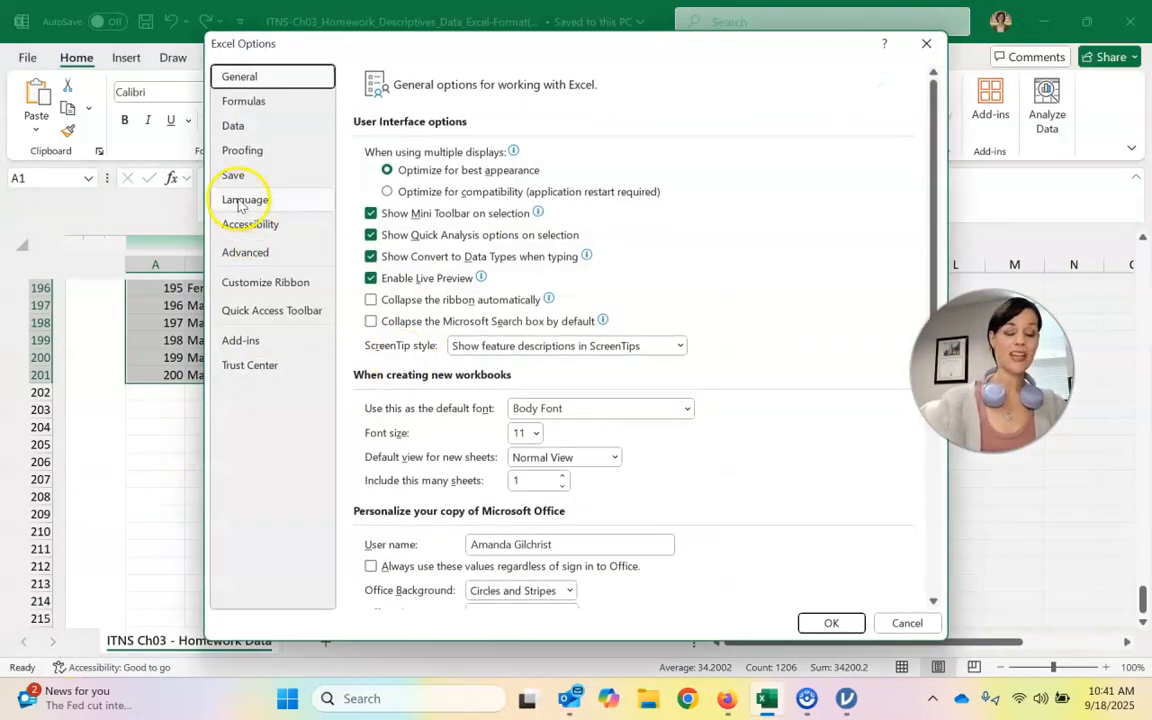
{"action": "left_click", "coordinate": [264, 345]}
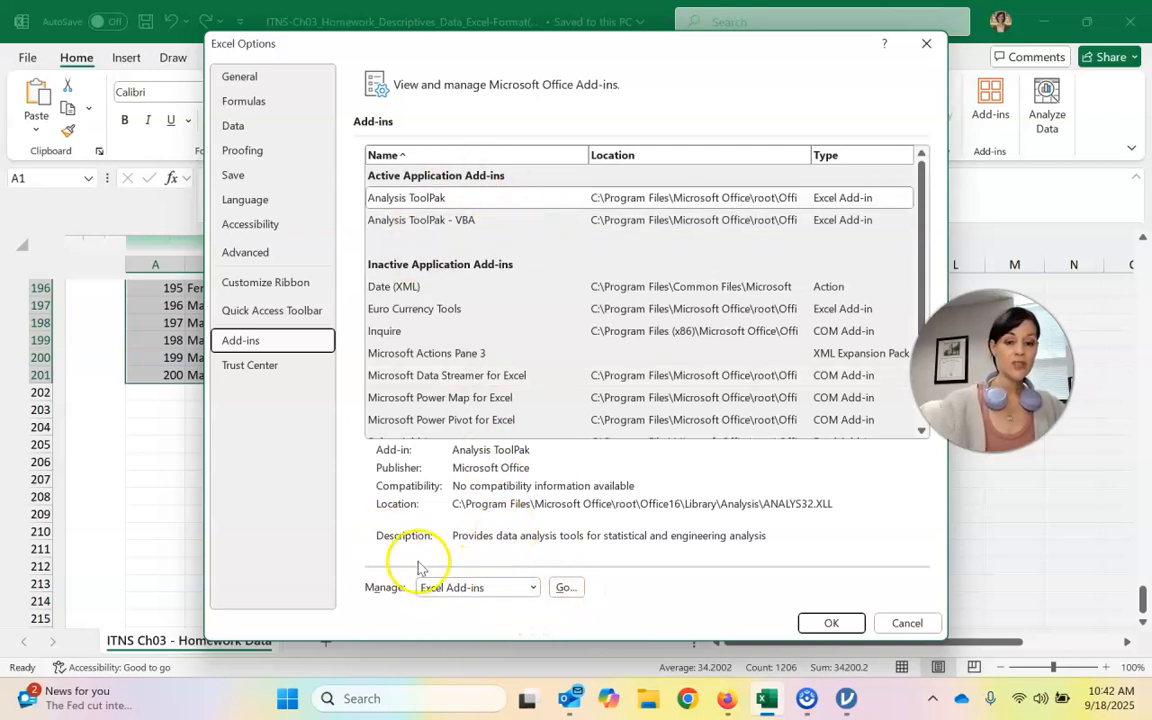
{"action": "left_click", "coordinate": [566, 588]}
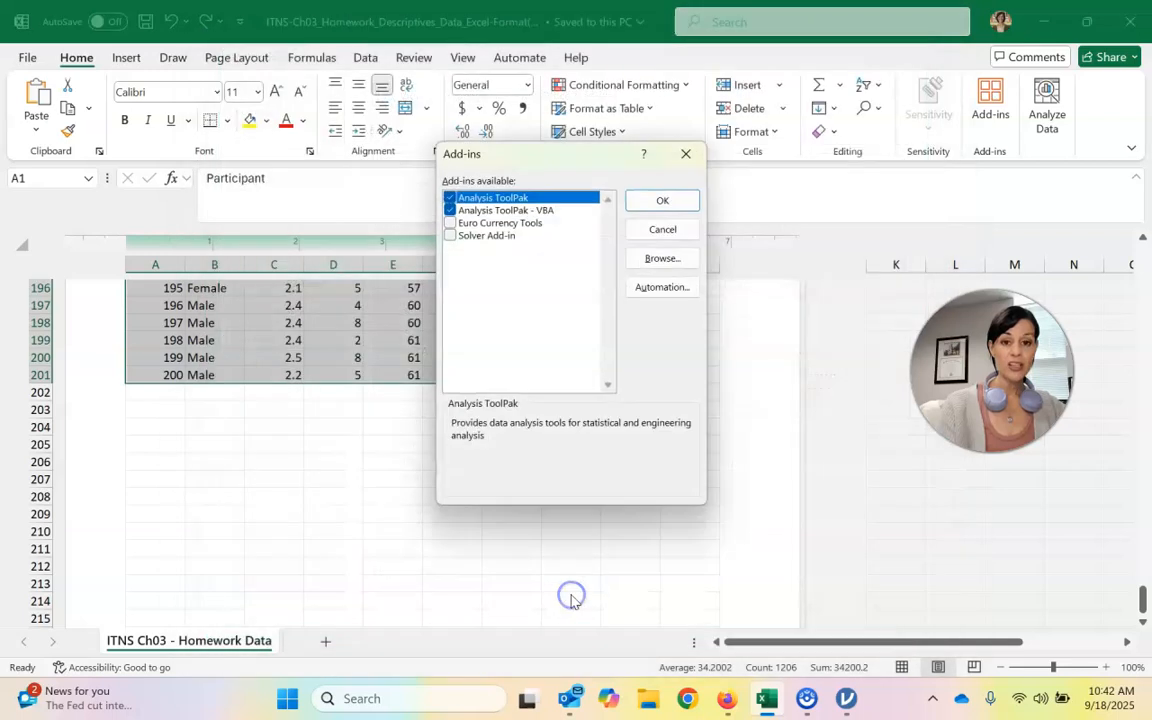
{"action": "left_click", "coordinate": [450, 211]}
{"action": "left_click", "coordinate": [630, 206]}
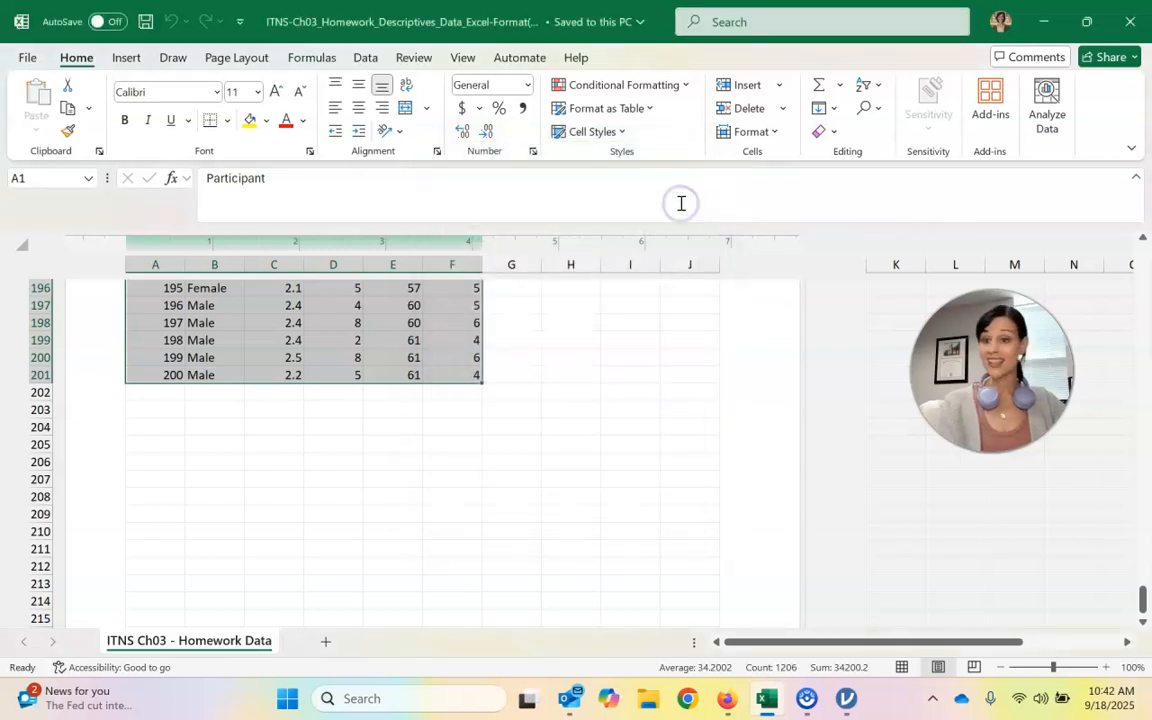
Step: Select the dataset from the last BDI value up to the Gender header, covering B1:F201 without the Participant column
{"action": "left_click", "coordinate": [462, 372]}
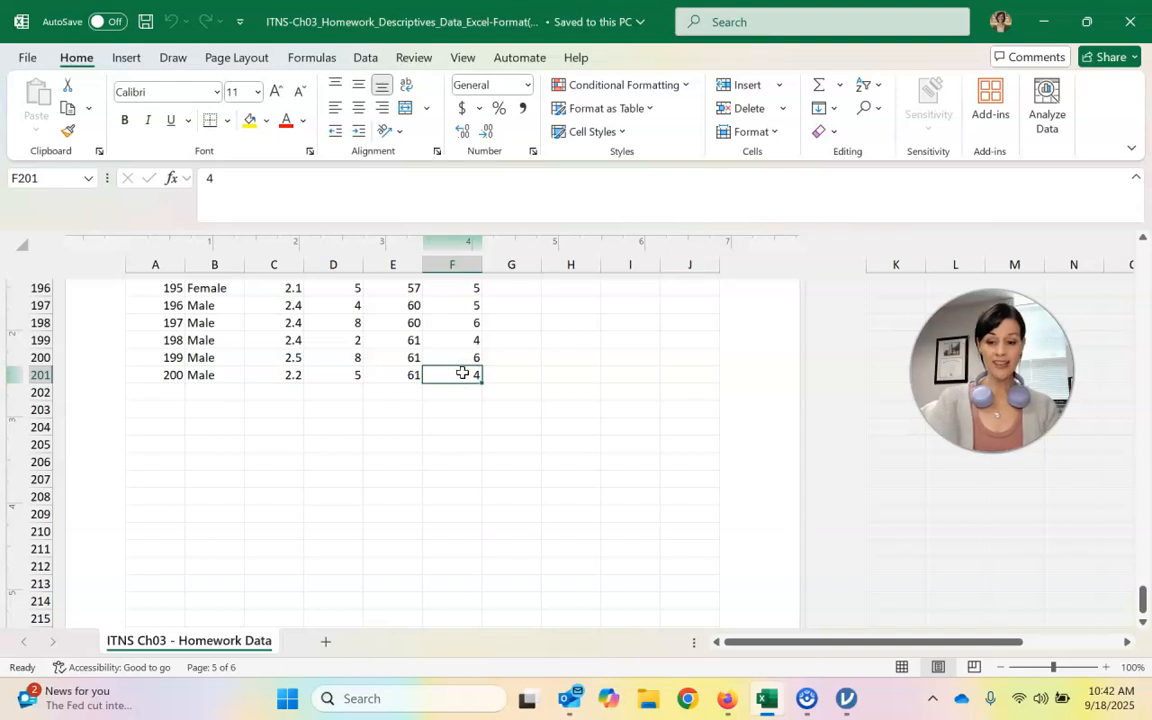
{"action": "key", "text": "shift+Up"}
{"action": "key", "text": "shift+Up"}
{"action": "key", "text": "shift+Up"}
{"action": "key", "text": "shift+Up"}
{"action": "key", "text": "shift+Up"}
{"action": "key", "text": "shift+Up"}
{"action": "key", "text": "shift+Up"}
{"action": "key", "text": "shift+Up"}
{"action": "key", "text": "shift+Up"}
{"action": "key", "text": "shift+Up"}
{"action": "key", "text": "shift+Up"}
{"action": "key", "text": "shift+Up"}
{"action": "key", "text": "shift+Up"}
{"action": "key", "text": "shift+Up"}
{"action": "key", "text": "shift+Up"}
{"action": "key", "text": "shift+Up"}
{"action": "key", "text": "shift+Up"}
{"action": "key", "text": "shift+Up"}
{"action": "key", "text": "shift+Up"}
{"action": "key", "text": "shift+Up"}
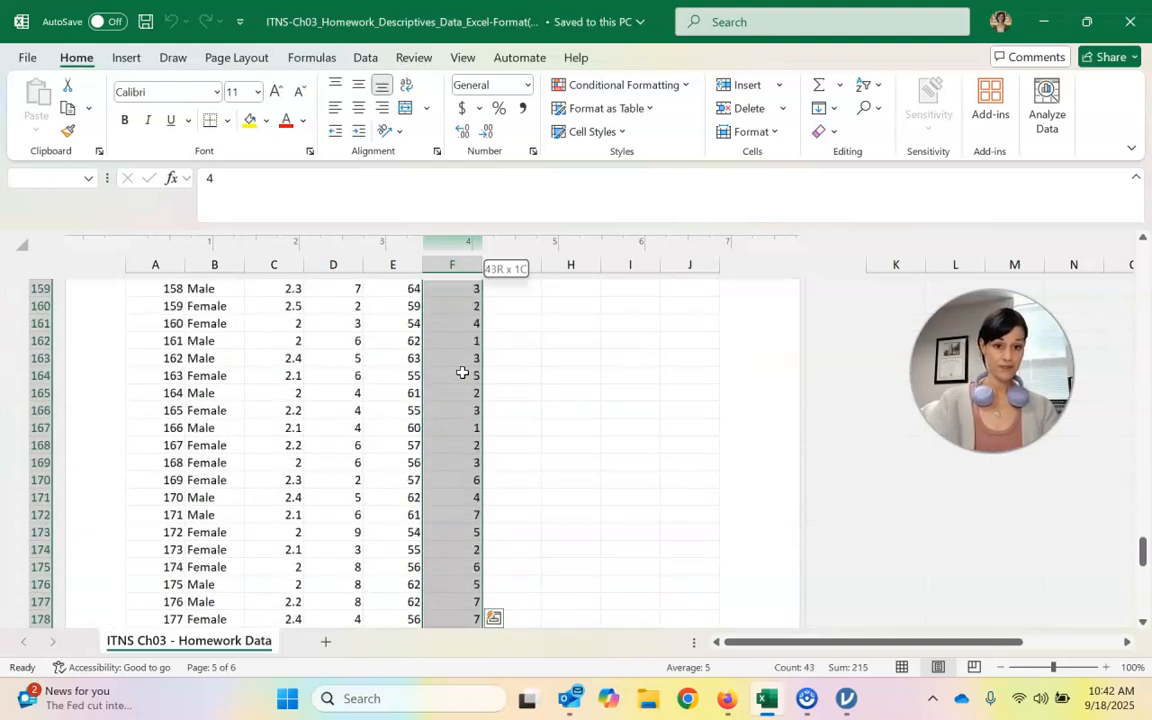
{"action": "key", "text": "shift+Up"}
{"action": "key", "text": "shift+Up"}
{"action": "key", "text": "shift+Up"}
{"action": "key", "text": "shift+Up"}
{"action": "key", "text": "shift+Up"}
{"action": "key", "text": "shift+Up"}
{"action": "key", "text": "shift+Up"}
{"action": "key", "text": "shift+Up"}
{"action": "key", "text": "shift+Up"}
{"action": "key", "text": "shift+Up"}
{"action": "key", "text": "shift+Up"}
{"action": "key", "text": "shift+Up"}
{"action": "key", "text": "shift+Up"}
{"action": "key", "text": "shift+Up"}
{"action": "key", "text": "shift+Up"}
{"action": "key", "text": "shift+Up"}
{"action": "key", "text": "shift+Up"}
{"action": "key", "text": "shift+Up"}
{"action": "key", "text": "shift+Up"}
{"action": "key", "text": "shift+Up"}
{"action": "key", "text": "shift+Up"}
{"action": "key", "text": "shift+Up"}
{"action": "key", "text": "shift+Up"}
{"action": "key", "text": "shift+Up"}
{"action": "key", "text": "shift+Up"}
{"action": "key", "text": "shift+Up"}
{"action": "key", "text": "shift+Up"}
{"action": "key", "text": "shift+Up"}
{"action": "key", "text": "shift+Up"}
{"action": "key", "text": "shift+Up"}
{"action": "key", "text": "shift+Up"}
{"action": "key", "text": "shift+Up"}
{"action": "key", "text": "shift+Up"}
{"action": "key", "text": "shift+Up"}
{"action": "key", "text": "shift+Up"}
{"action": "key", "text": "shift+Up"}
{"action": "key", "text": "shift+Up"}
{"action": "key", "text": "shift+Up"}
{"action": "key", "text": "shift+Up"}
{"action": "key", "text": "shift+Up"}
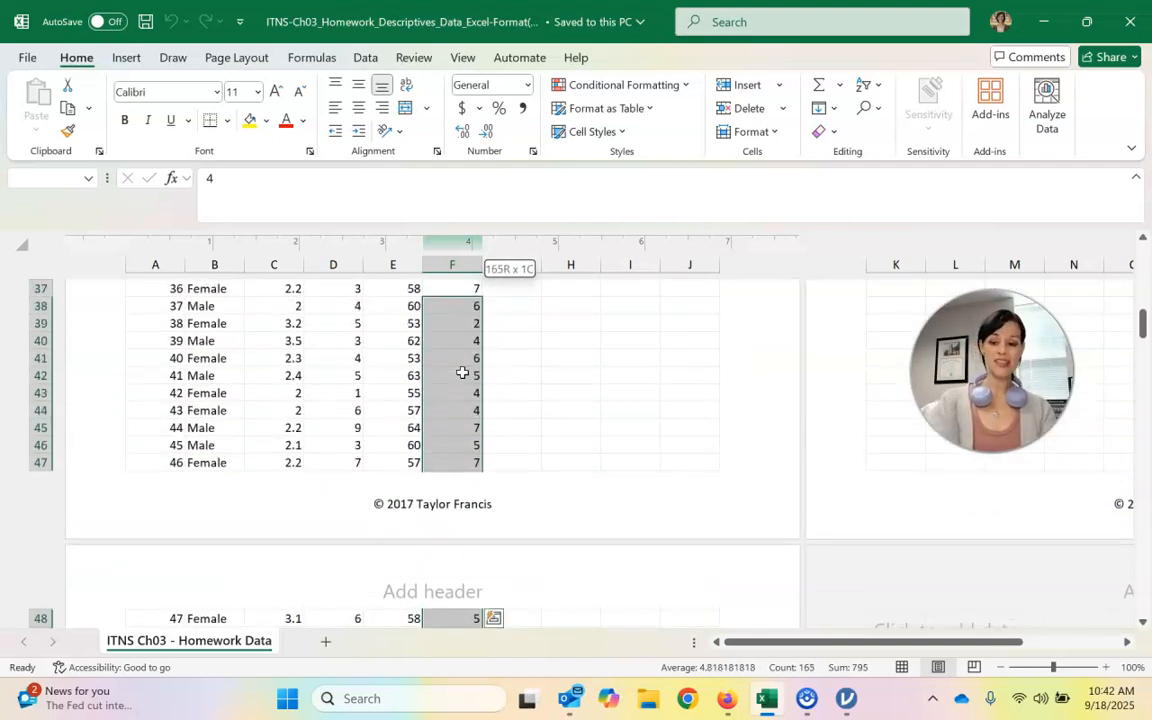
{"action": "key", "text": "shift+Up"}
{"action": "key", "text": "shift+Up"}
{"action": "key", "text": "shift+Up"}
{"action": "key", "text": "shift+Up"}
{"action": "key", "text": "shift+Up"}
{"action": "key", "text": "shift+Up"}
{"action": "key", "text": "shift+Up"}
{"action": "key", "text": "shift+Up"}
{"action": "key", "text": "shift+Up"}
{"action": "key", "text": "shift+Up"}
{"action": "key", "text": "shift+Up"}
{"action": "key", "text": "shift+Up"}
{"action": "key", "text": "shift+Up"}
{"action": "key", "text": "shift+Up"}
{"action": "key", "text": "shift+Up"}
{"action": "key", "text": "shift+Up"}
{"action": "key", "text": "shift+Up"}
{"action": "key", "text": "shift+Up"}
{"action": "key", "text": "shift+Up"}
{"action": "key", "text": "shift+Up"}
{"action": "key", "text": "shift+Left"}
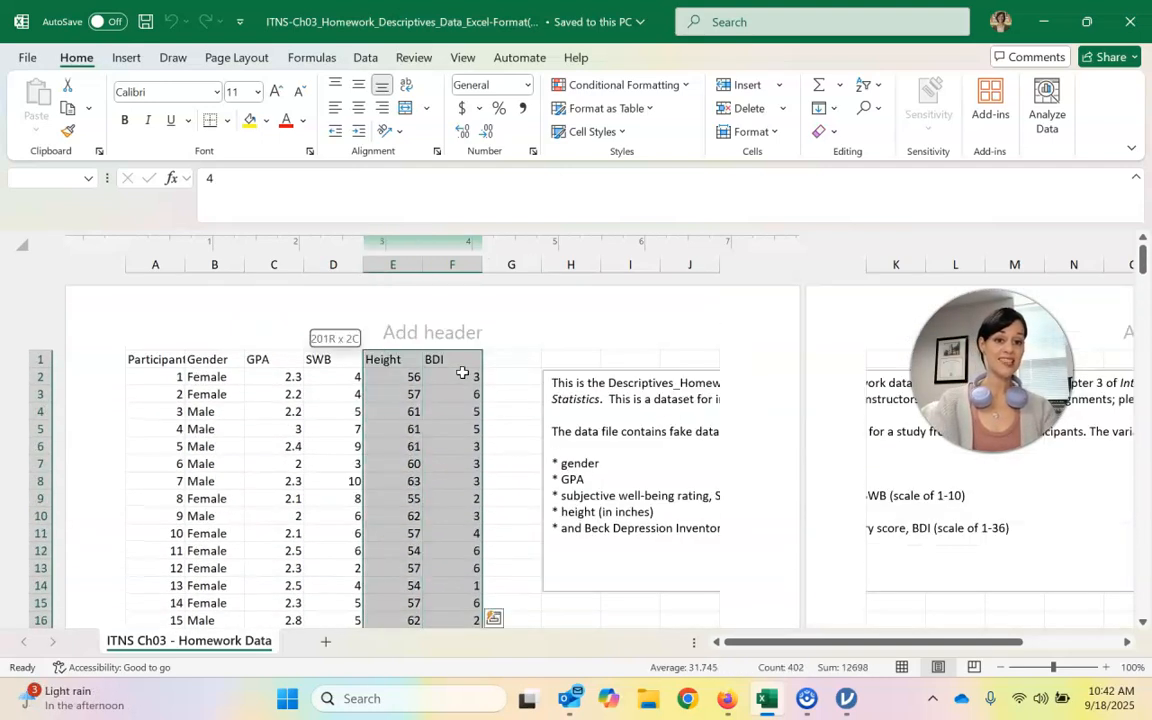
{"action": "key", "text": "shift+Left"}
{"action": "key", "text": "shift+Left"}
{"action": "key", "text": "shift+Left"}
{"action": "key", "text": "shift+Left"}
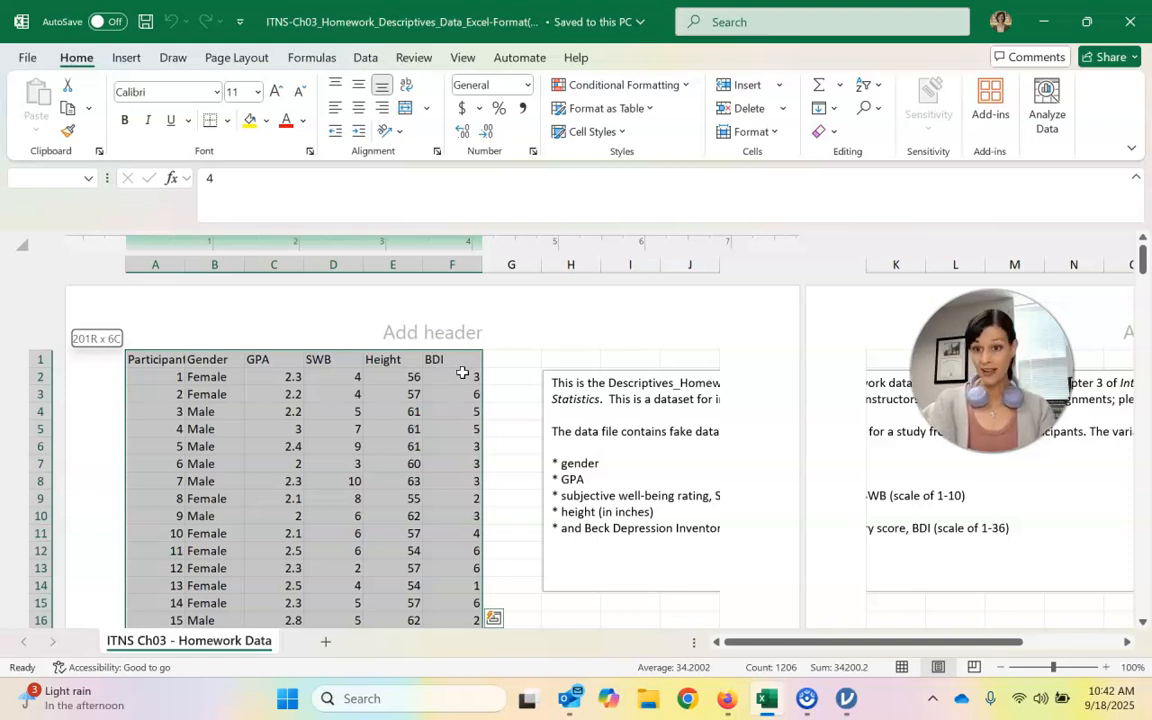
{"action": "key", "text": "shift+Right"}
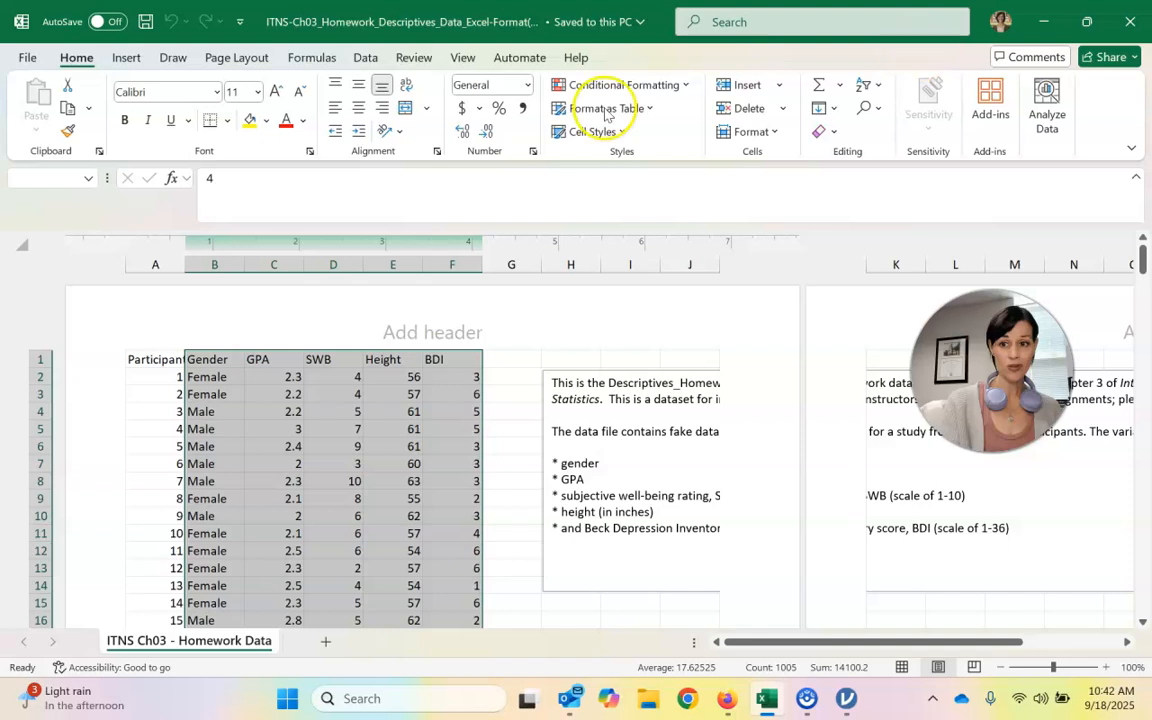
Step: Start the Descriptive Statistics tool from the Data Analysis tools
{"action": "left_click", "coordinate": [365, 57]}
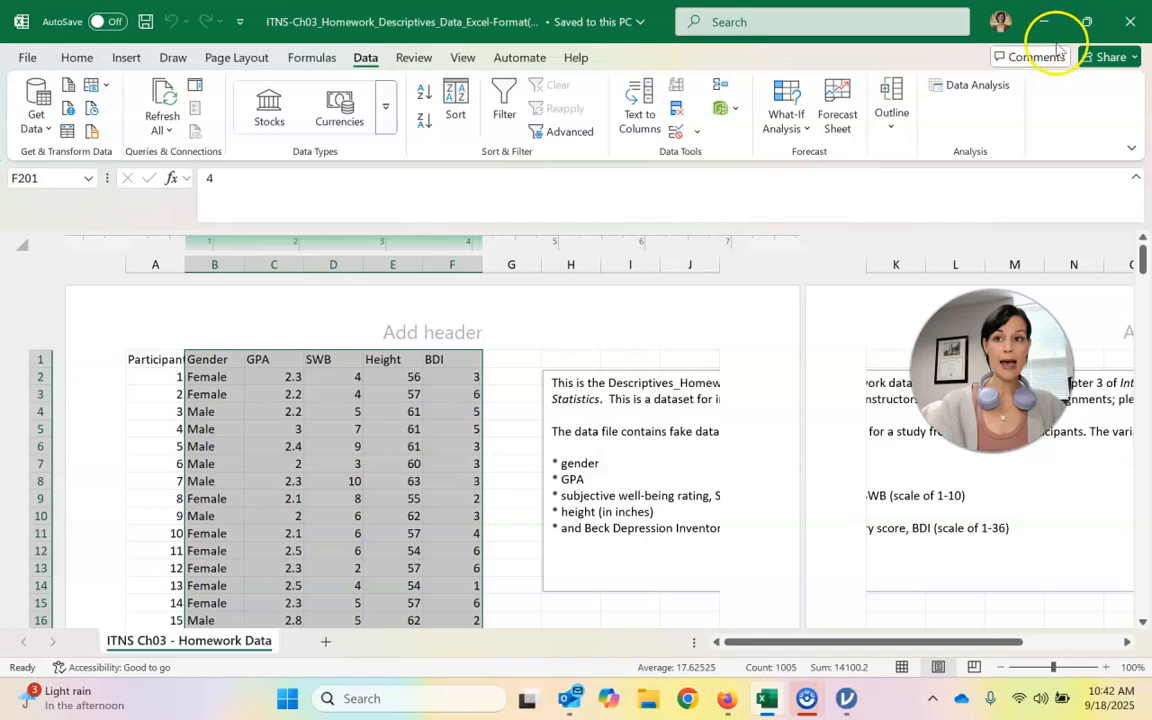
{"action": "left_click", "coordinate": [1000, 86]}
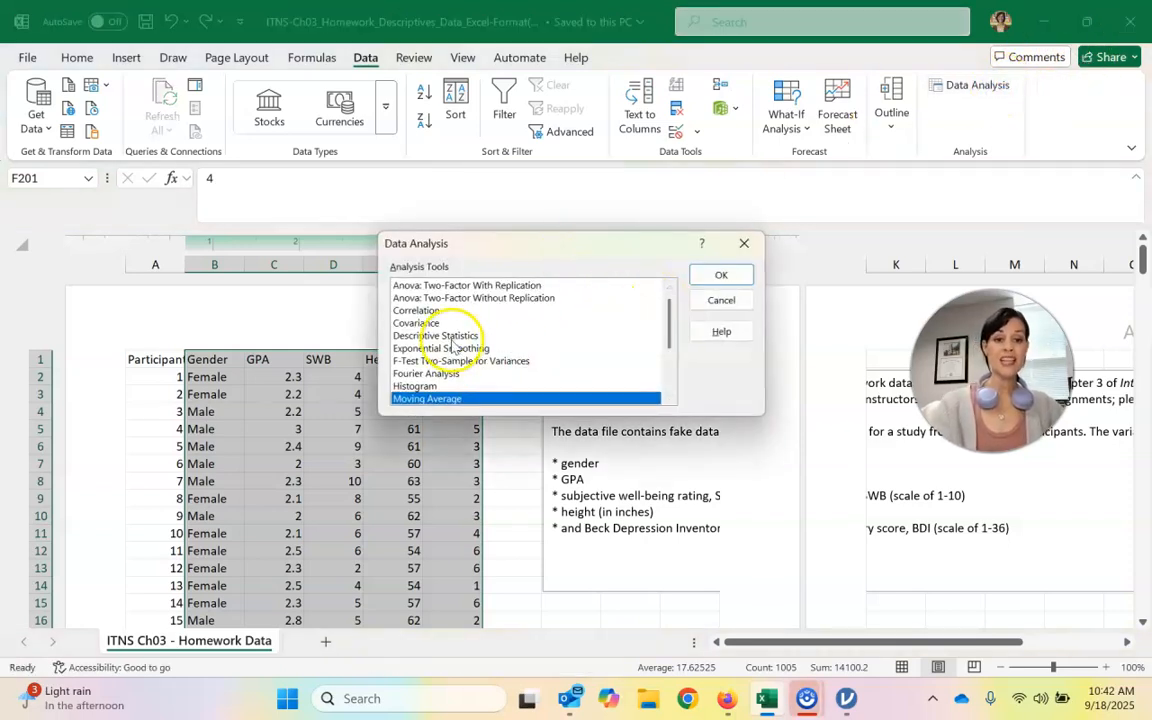
{"action": "left_click", "coordinate": [458, 348]}
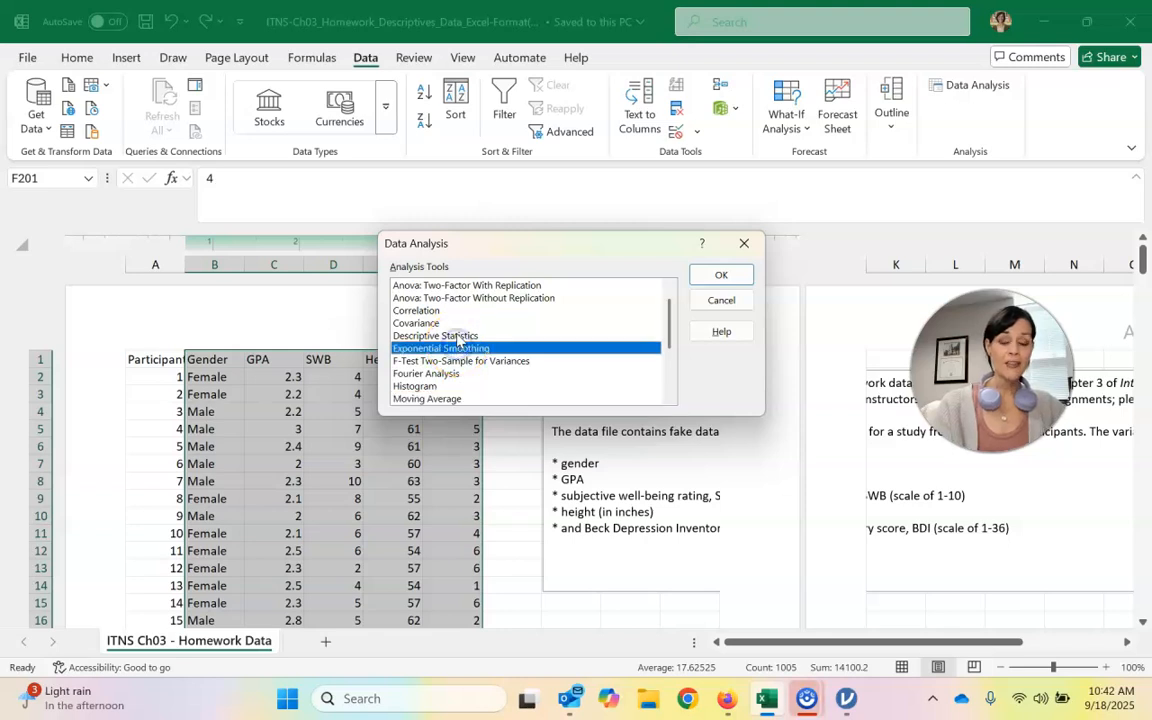
{"action": "left_click", "coordinate": [458, 337]}
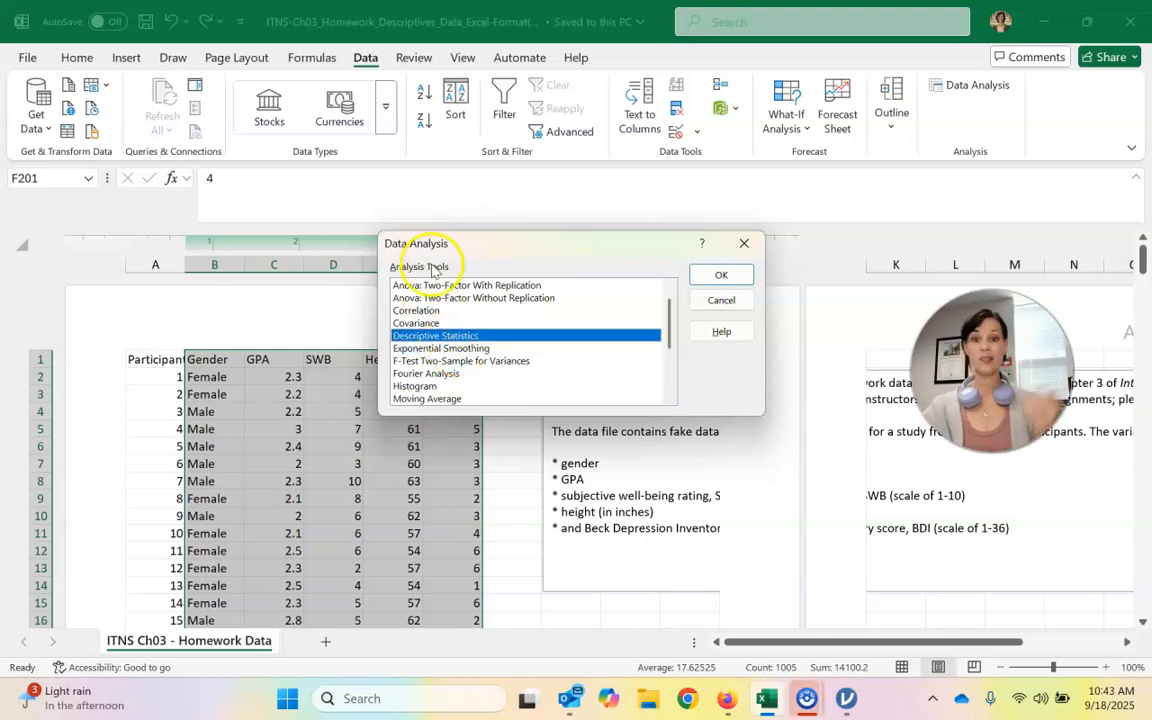
{"action": "left_click", "coordinate": [720, 274]}
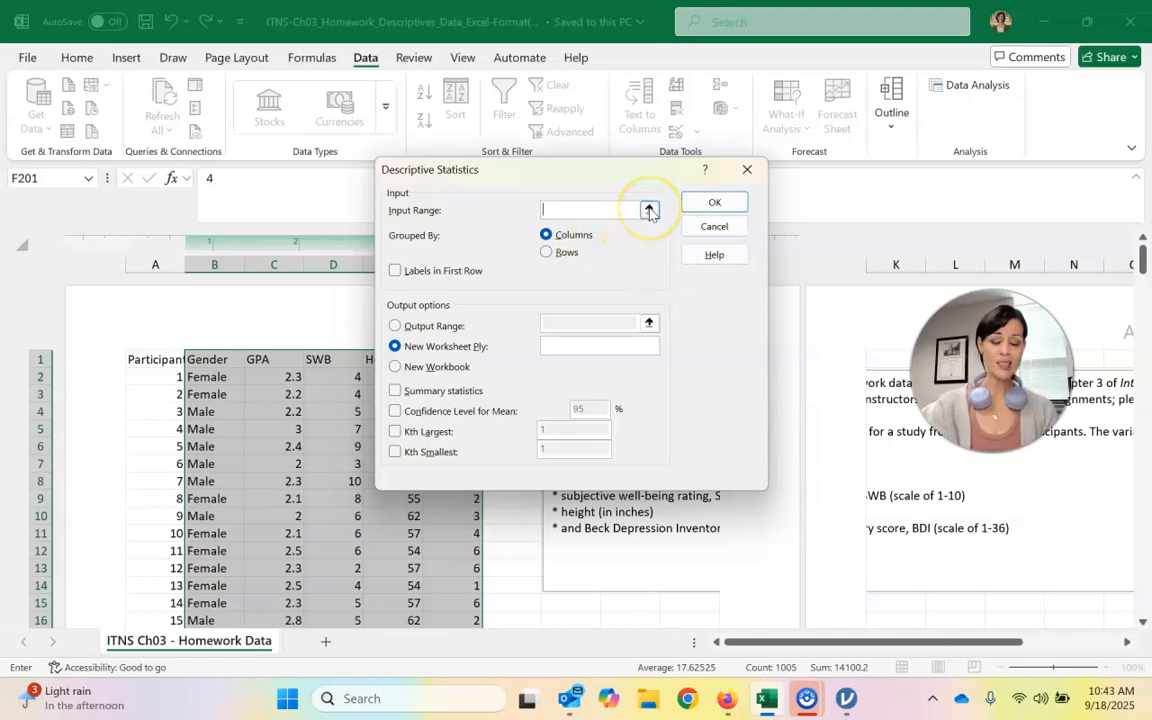
Step: Try to generate summary statistics on a new worksheet for input range B1:F201, grouped by columns with labels in the first row
{"action": "left_click", "coordinate": [398, 271]}
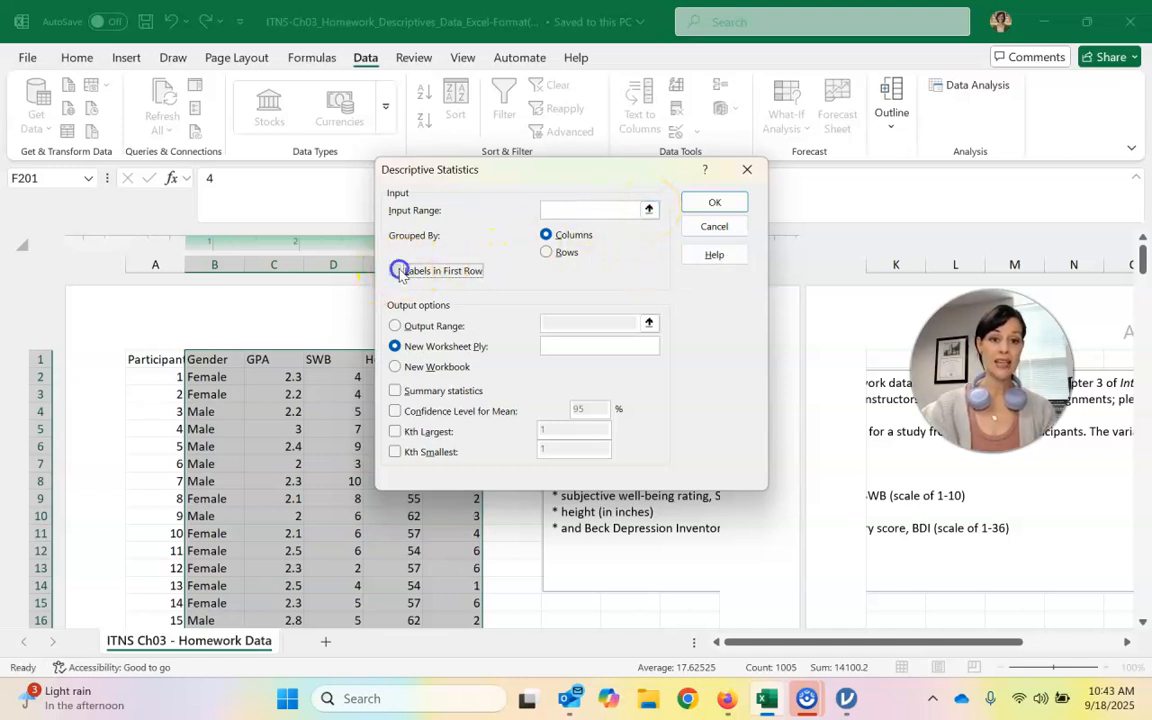
{"action": "left_click", "coordinate": [649, 210]}
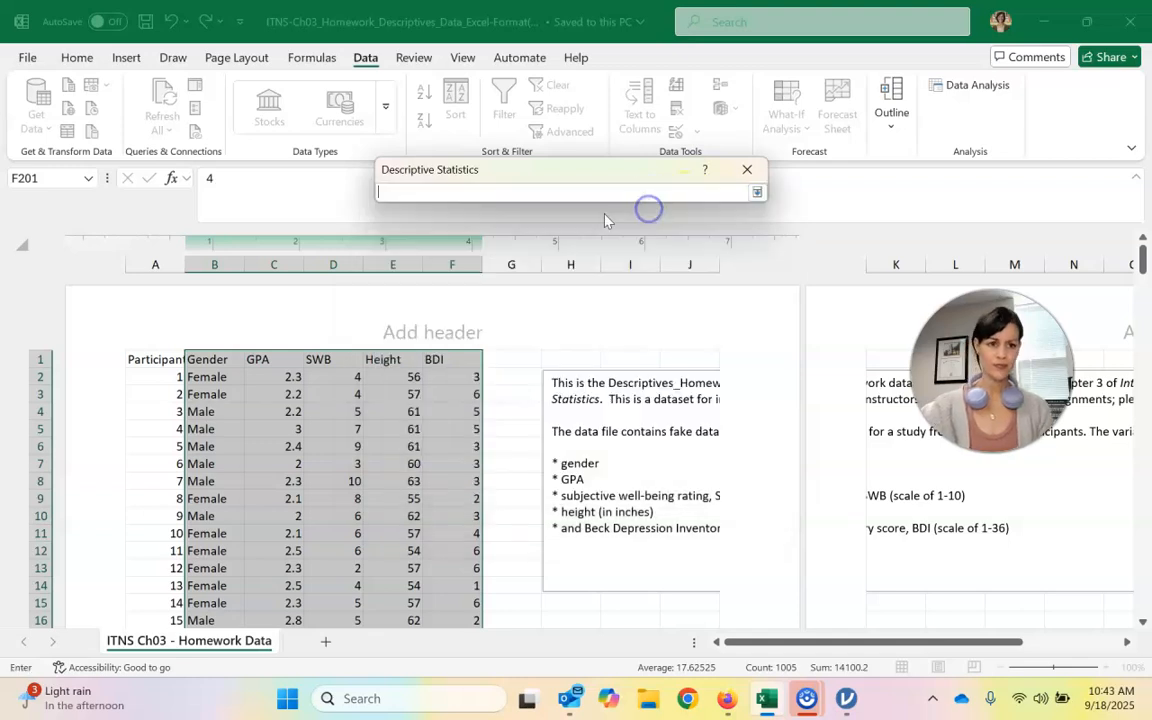
{"action": "left_click_drag", "start_coordinate": [206, 360], "coordinate": [439, 375]}
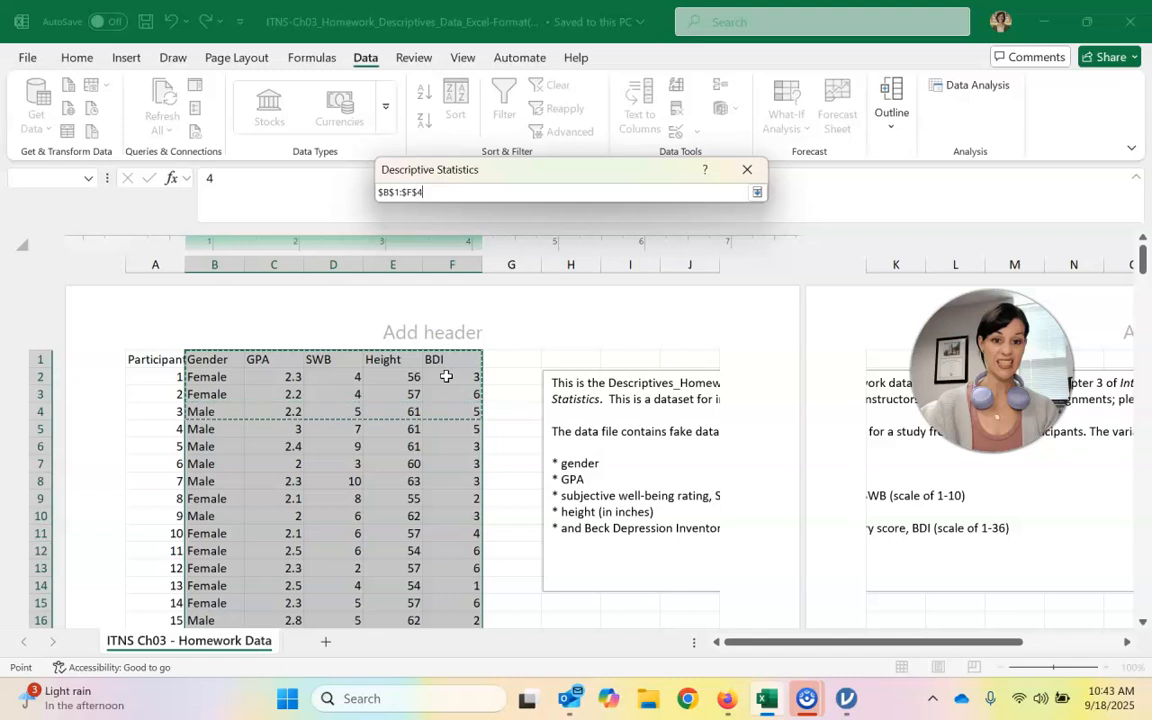
{"action": "key", "text": "shift+Down"}
{"action": "key", "text": "shift+Down"}
{"action": "key", "text": "shift+Down"}
{"action": "key", "text": "shift+Down"}
{"action": "key", "text": "shift+Down"}
{"action": "key", "text": "shift+Down"}
{"action": "key", "text": "shift+Down"}
{"action": "key", "text": "shift+Down"}
{"action": "key", "text": "shift+Down"}
{"action": "key", "text": "shift+Down"}
{"action": "key", "text": "shift+Down"}
{"action": "key", "text": "shift+Down"}
{"action": "key", "text": "shift+Down"}
{"action": "key", "text": "shift+Down"}
{"action": "key", "text": "shift+Down"}
{"action": "key", "text": "shift+Down"}
{"action": "key", "text": "shift+Down"}
{"action": "key", "text": "shift+Down"}
{"action": "key", "text": "shift+Down"}
{"action": "key", "text": "shift+Down"}
{"action": "key", "text": "shift+Down"}
{"action": "key", "text": "shift+Down"}
{"action": "key", "text": "shift+Down"}
{"action": "key", "text": "shift+Down"}
{"action": "key", "text": "shift+Down"}
{"action": "key", "text": "shift+Down"}
{"action": "key", "text": "shift+Down"}
{"action": "key", "text": "shift+Down"}
{"action": "key", "text": "shift+Down"}
{"action": "key", "text": "shift+Down"}
{"action": "key", "text": "shift+Down"}
{"action": "key", "text": "shift+Down"}
{"action": "key", "text": "shift+Down"}
{"action": "key", "text": "shift+Down"}
{"action": "key", "text": "shift+Down"}
{"action": "key", "text": "shift+Down"}
{"action": "key", "text": "shift+Down"}
{"action": "key", "text": "shift+Down"}
{"action": "key", "text": "shift+Down"}
{"action": "key", "text": "shift+Down"}
{"action": "key", "text": "shift+Down"}
{"action": "key", "text": "shift+Down"}
{"action": "key", "text": "shift+Down"}
{"action": "key", "text": "shift+Down"}
{"action": "key", "text": "shift+Down"}
{"action": "key", "text": "shift+Down"}
{"action": "key", "text": "shift+Down"}
{"action": "key", "text": "shift+Down"}
{"action": "key", "text": "shift+Down"}
{"action": "key", "text": "shift+Down"}
{"action": "key", "text": "shift+Down"}
{"action": "key", "text": "shift+Down"}
{"action": "key", "text": "shift+Down"}
{"action": "key", "text": "shift+Down"}
{"action": "key", "text": "shift+Down"}
{"action": "key", "text": "shift+Down"}
{"action": "key", "text": "shift+Down"}
{"action": "key", "text": "shift+Down"}
{"action": "key", "text": "shift+Down"}
{"action": "key", "text": "shift+Down"}
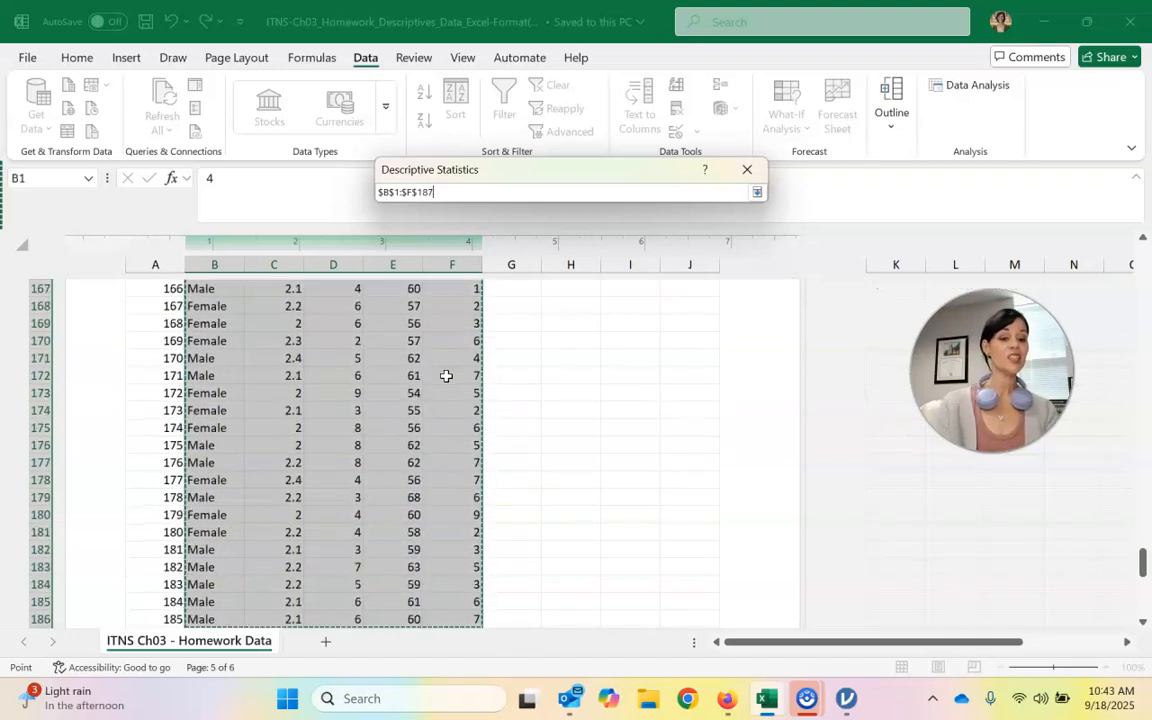
{"action": "key", "text": "shift+Down"}
{"action": "key", "text": "shift+Down"}
{"action": "key", "text": "shift+Down"}
{"action": "key", "text": "shift+Down"}
{"action": "key", "text": "shift+Down"}
{"action": "key", "text": "shift+Down"}
{"action": "key", "text": "shift+Down"}
{"action": "key", "text": "shift+Down"}
{"action": "key", "text": "shift+Down"}
{"action": "key", "text": "shift+Down"}
{"action": "key", "text": "shift+Down"}
{"action": "key", "text": "shift+Down"}
{"action": "key", "text": "shift+Down"}
{"action": "key", "text": "shift+Down"}
{"action": "key", "text": "shift+Down"}
{"action": "key", "text": "shift+Down"}
{"action": "key", "text": "shift+Up"}
{"action": "key", "text": "shift+Up"}
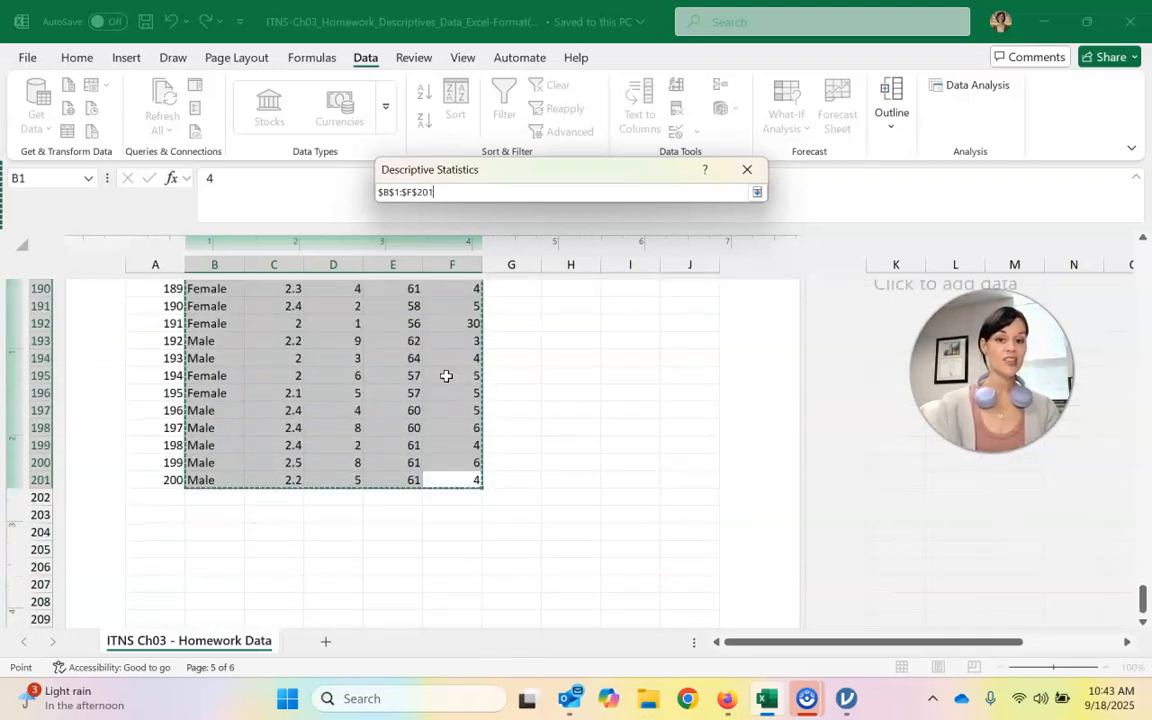
{"action": "left_click", "coordinate": [757, 191]}
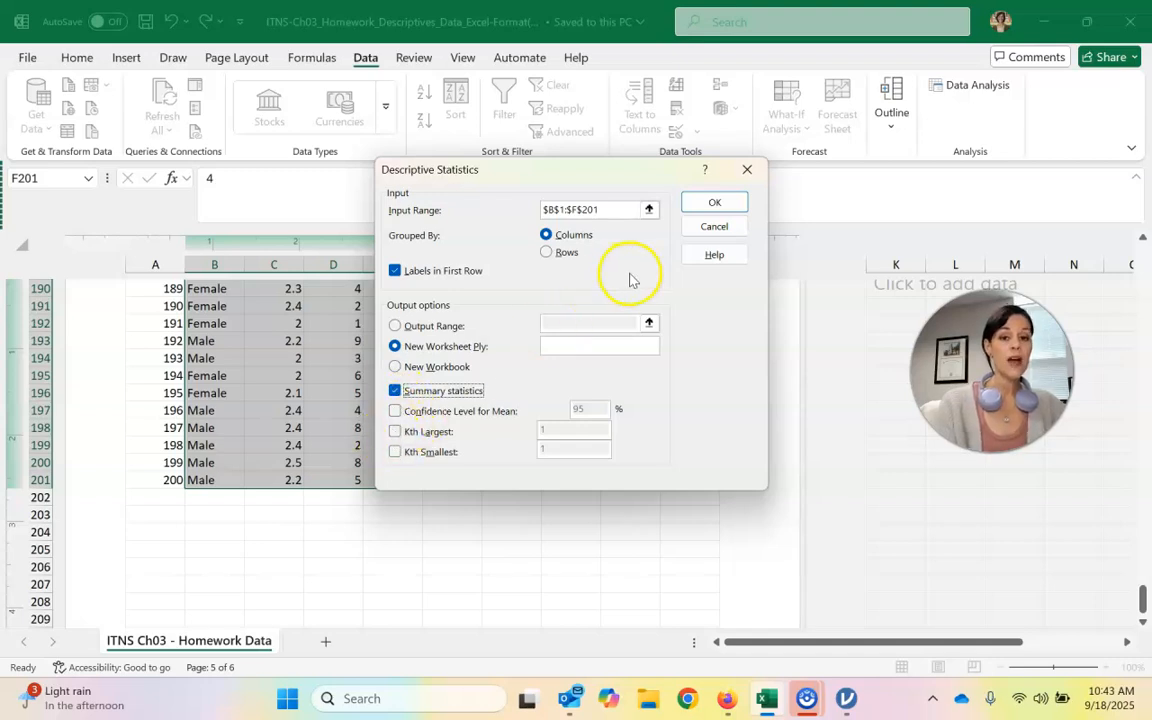
{"action": "left_click", "coordinate": [713, 207]}
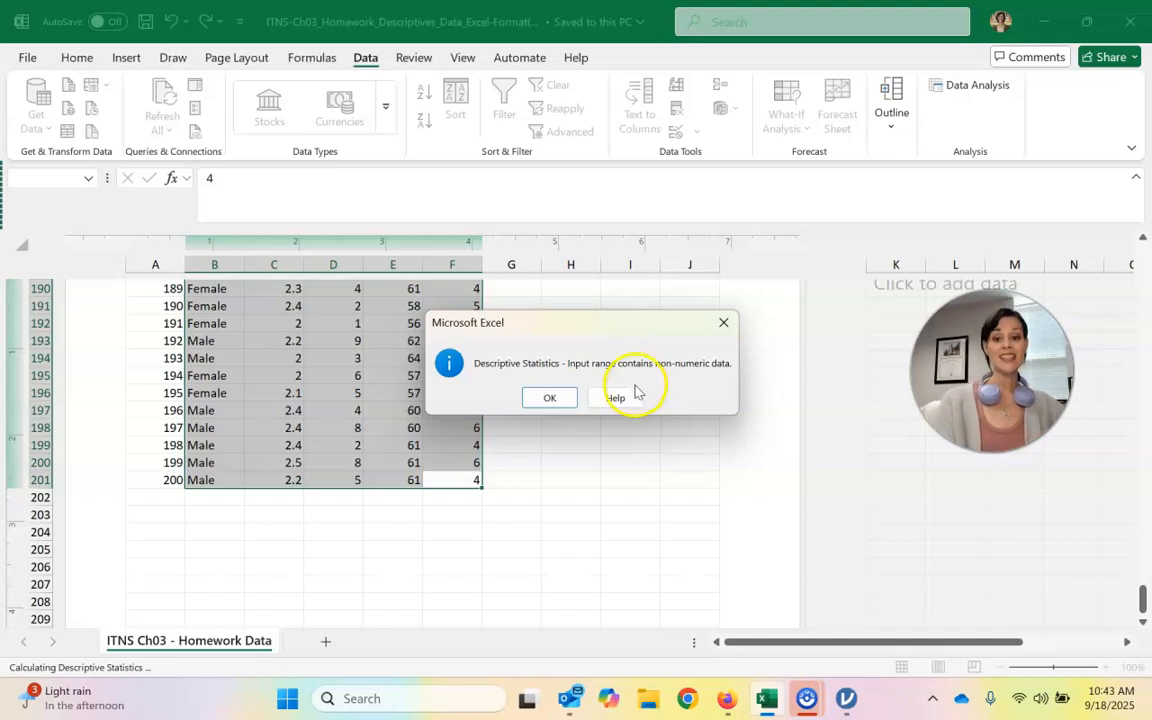
{"action": "left_click", "coordinate": [548, 399]}
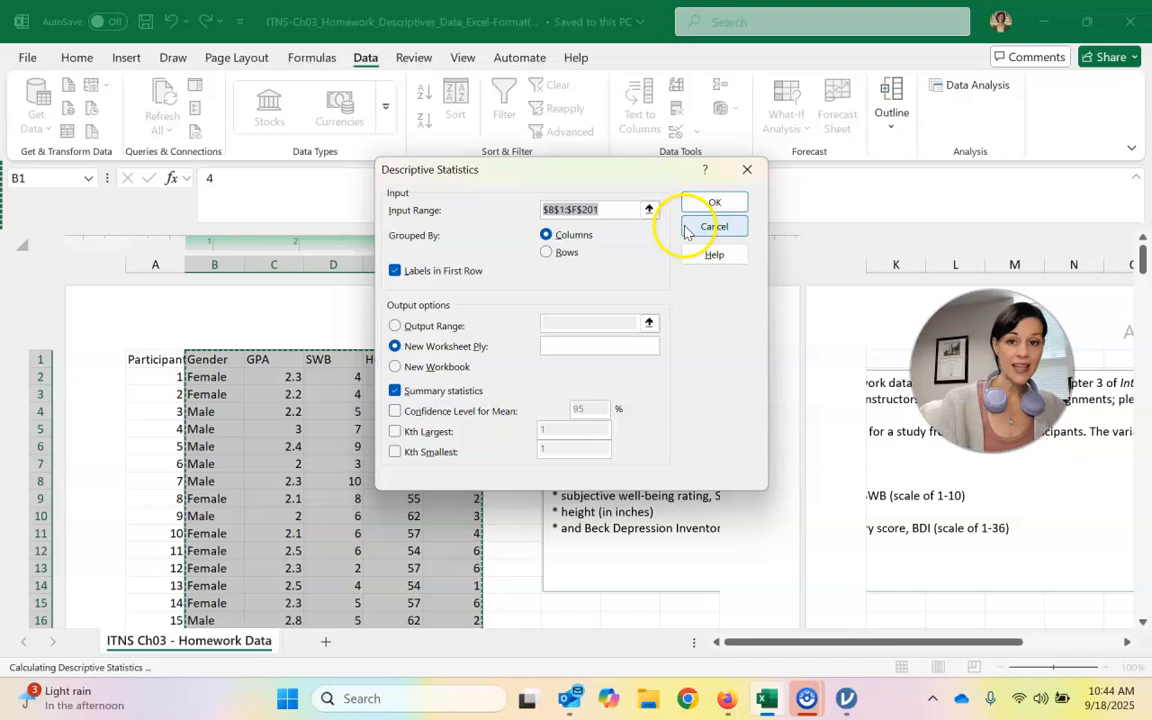
Step: Change the input range to C1:F201, leaving out Gender, and generate the descriptive statistics on a new worksheet
{"action": "left_click", "coordinate": [649, 209]}
{"action": "left_click", "coordinate": [267, 358]}
{"action": "left_click_drag", "start_coordinate": [267, 358], "coordinate": [426, 575]}
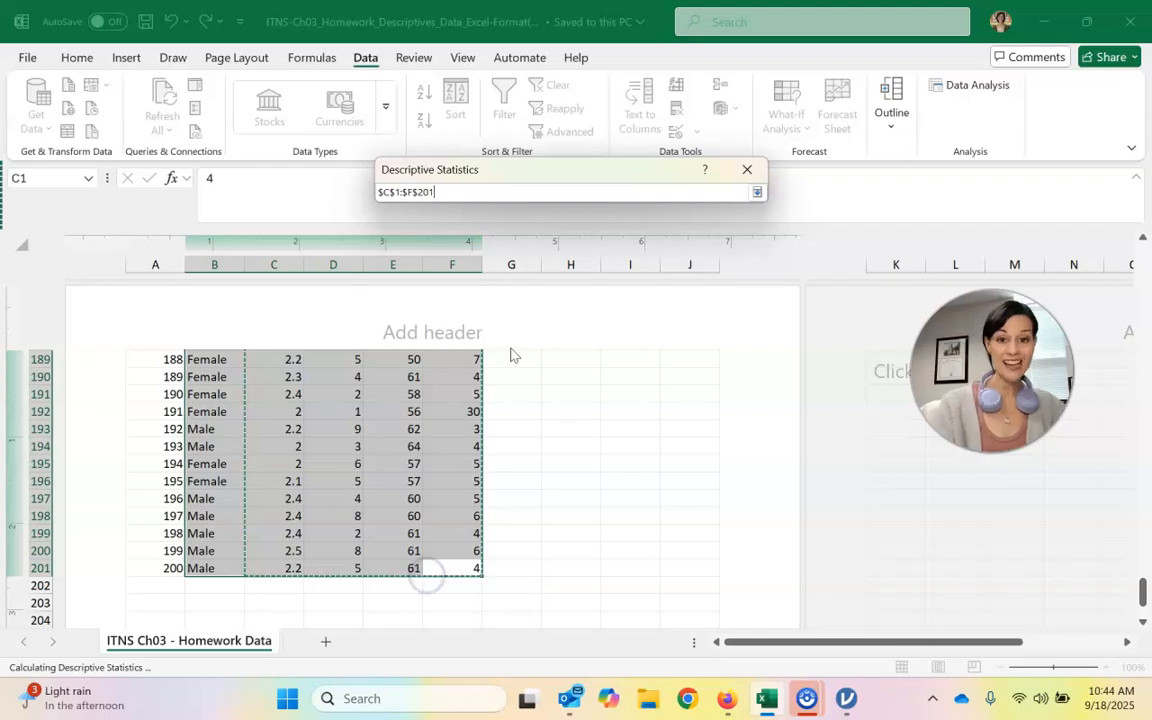
{"action": "left_click", "coordinate": [757, 195]}
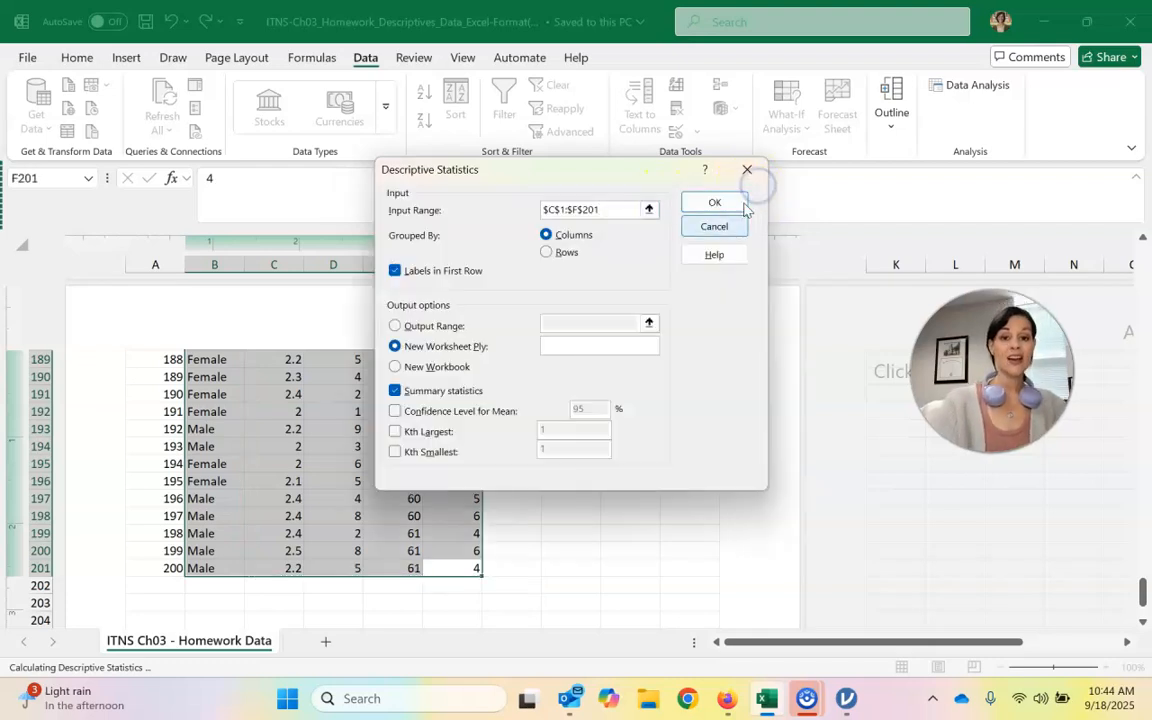
{"action": "left_click", "coordinate": [713, 199]}
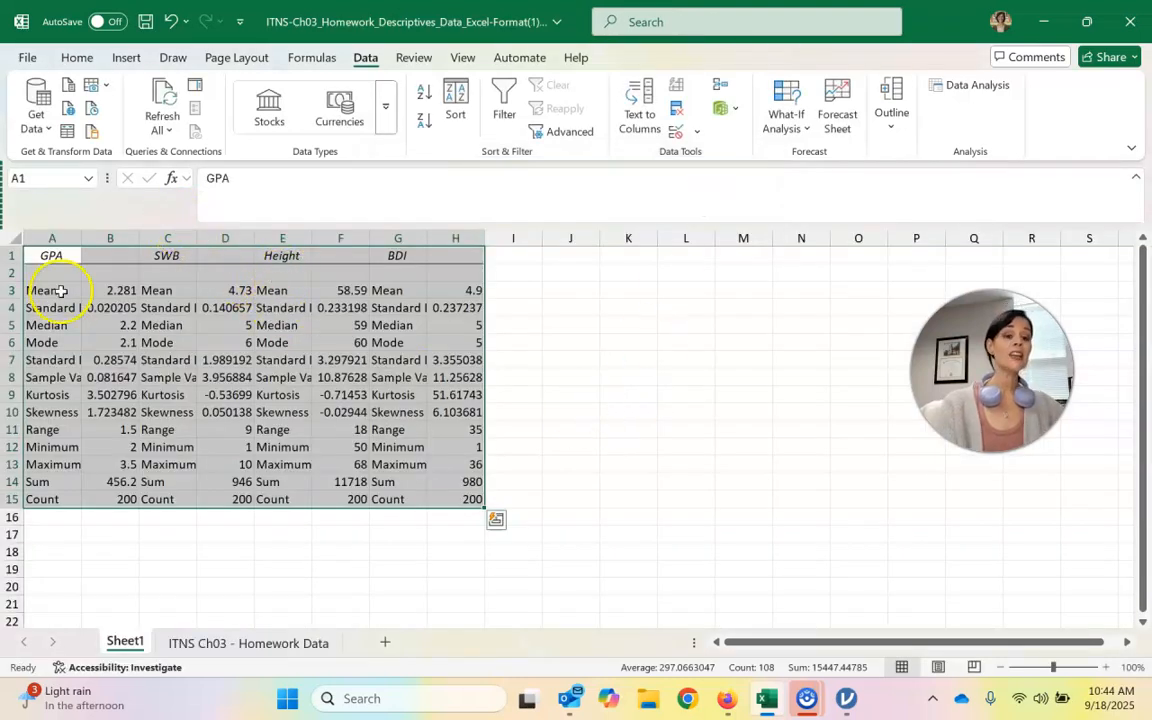
Step: Widen column A of the descriptive statistics sheet to show more of its row labels, and select the GPA mean
{"action": "left_click", "coordinate": [74, 290]}
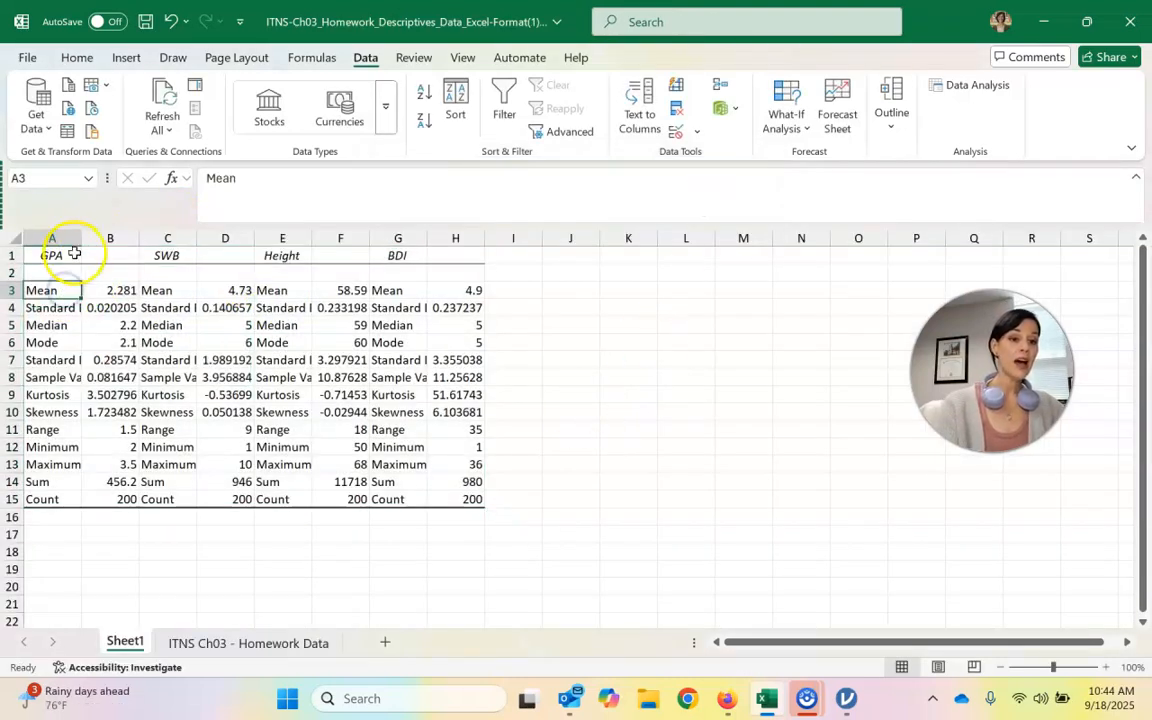
{"action": "left_click_drag", "start_coordinate": [77, 242], "coordinate": [121, 242]}
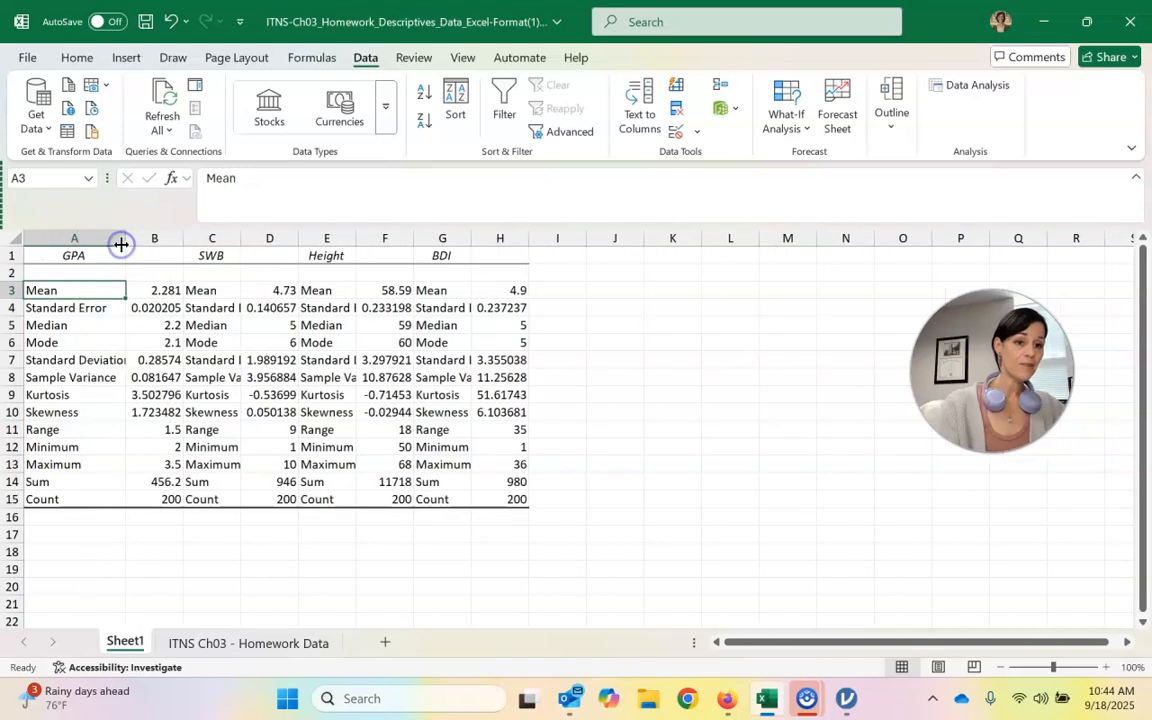
{"action": "left_click", "coordinate": [157, 290]}
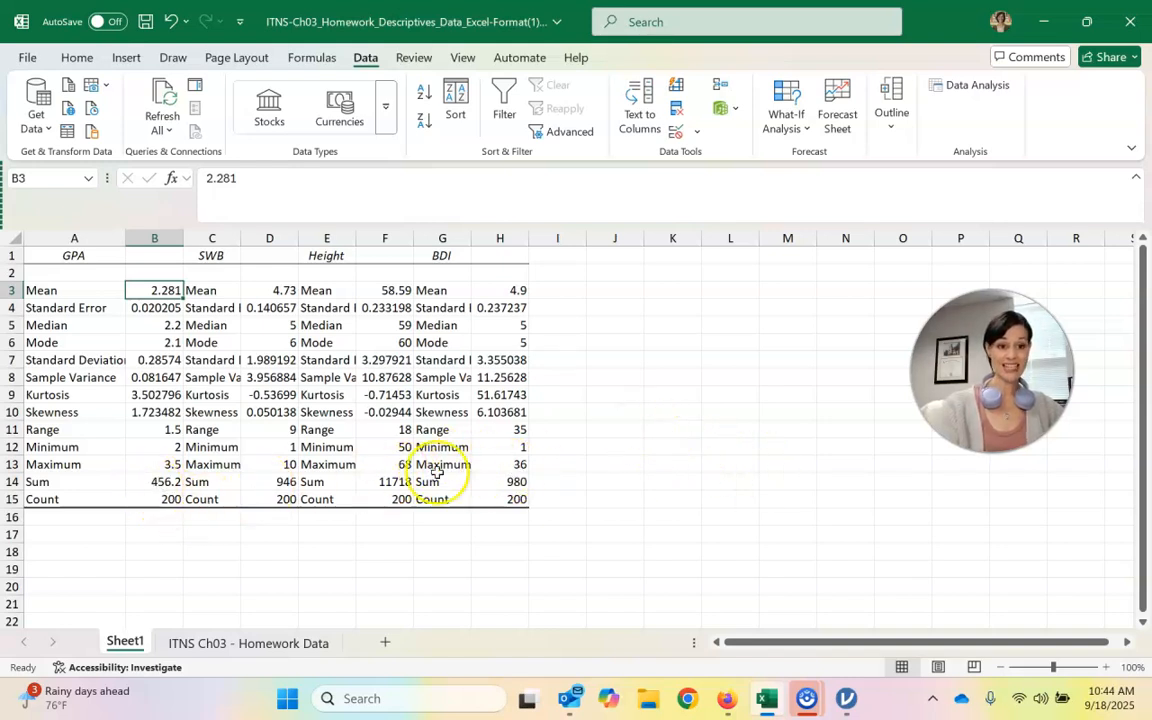
Step: Try to create a histogram of C1:F201 from the homework data sheet, with labels and chart output enabled
{"action": "left_click", "coordinate": [257, 644]}
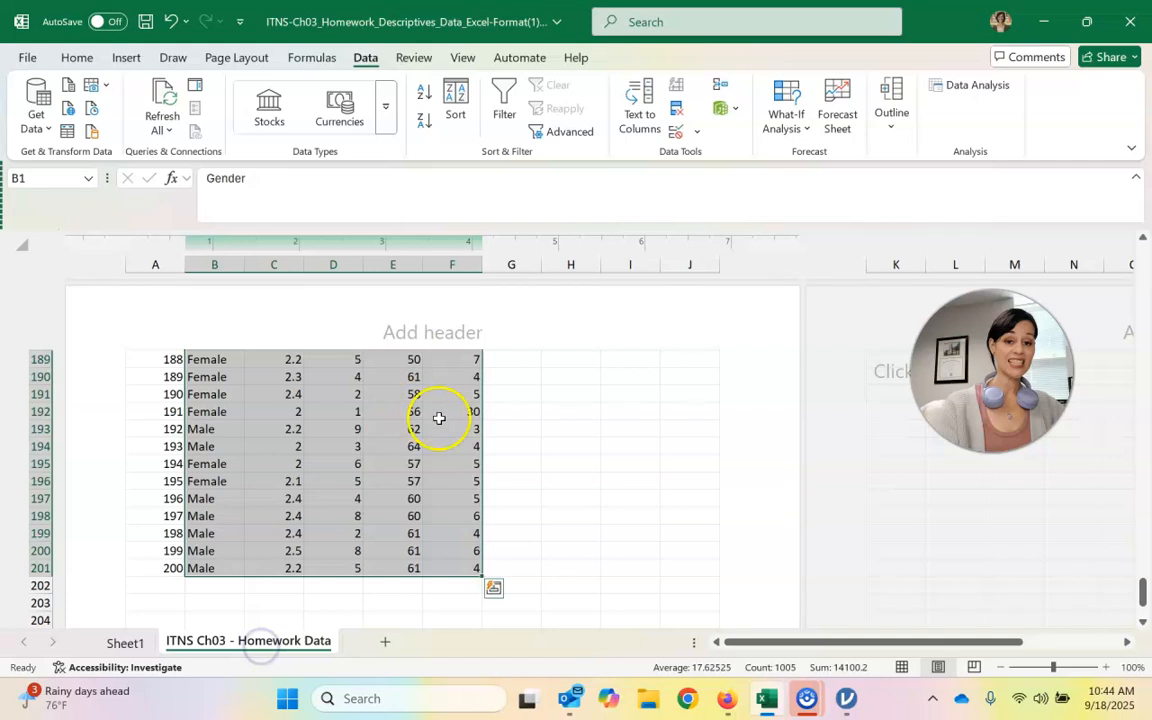
{"action": "left_click", "coordinate": [1000, 86]}
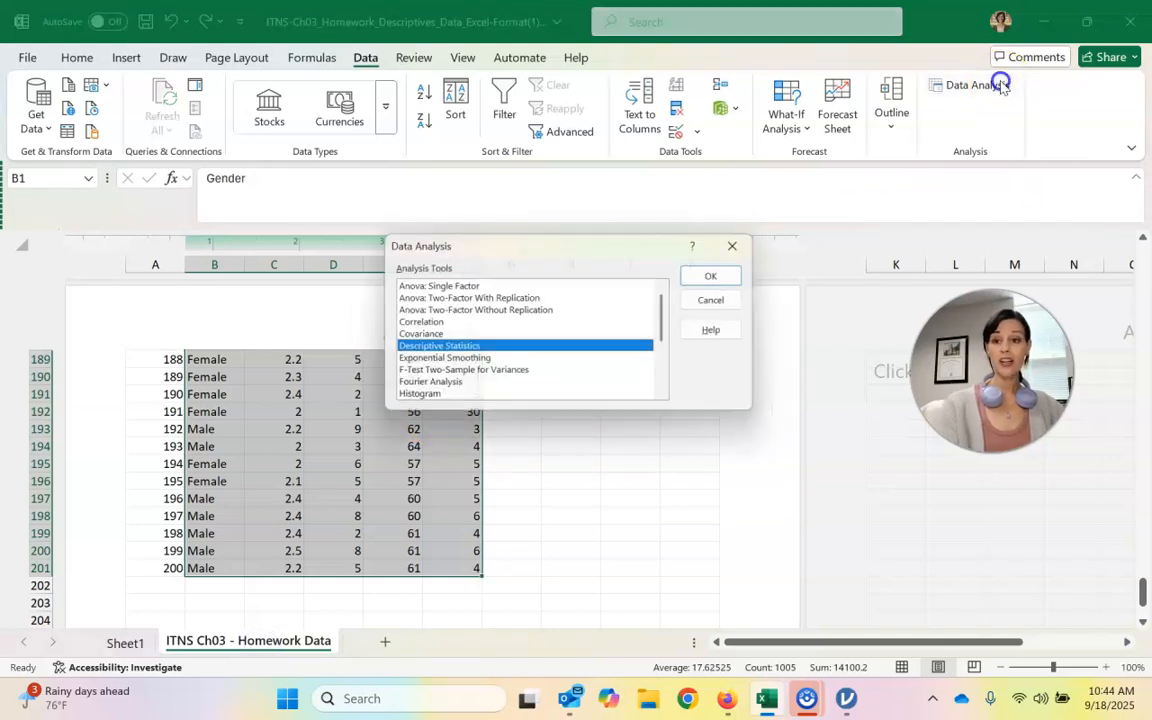
{"action": "left_click", "coordinate": [430, 399]}
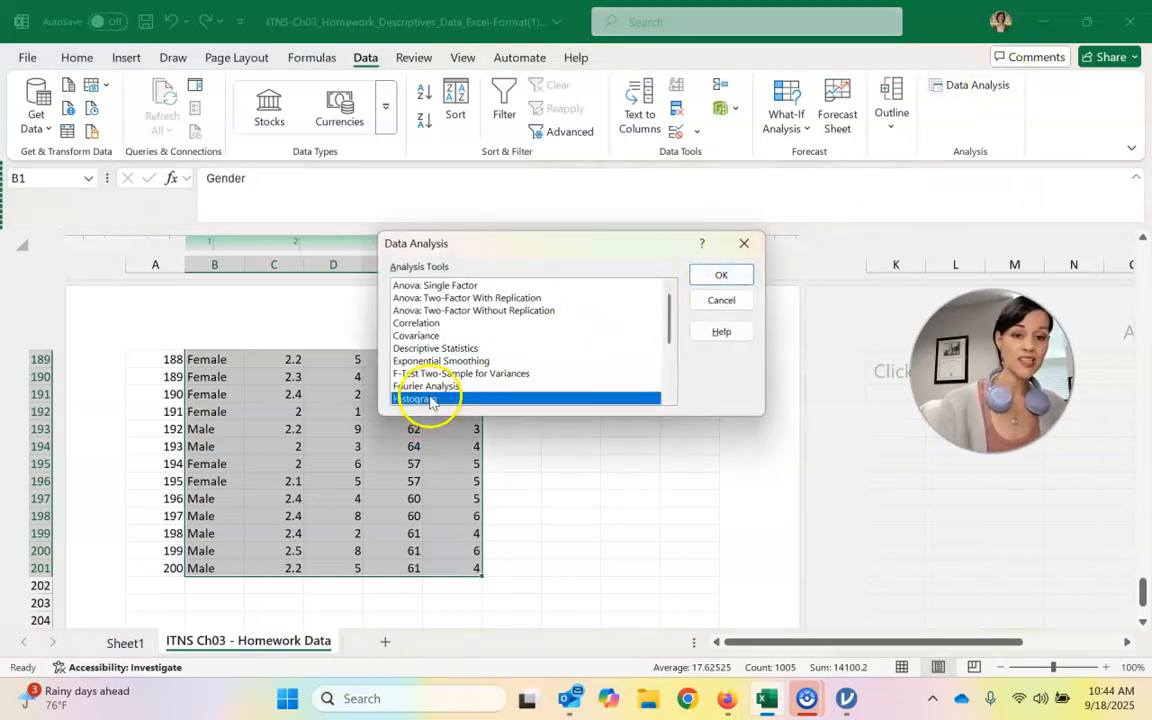
{"action": "left_click", "coordinate": [721, 274]}
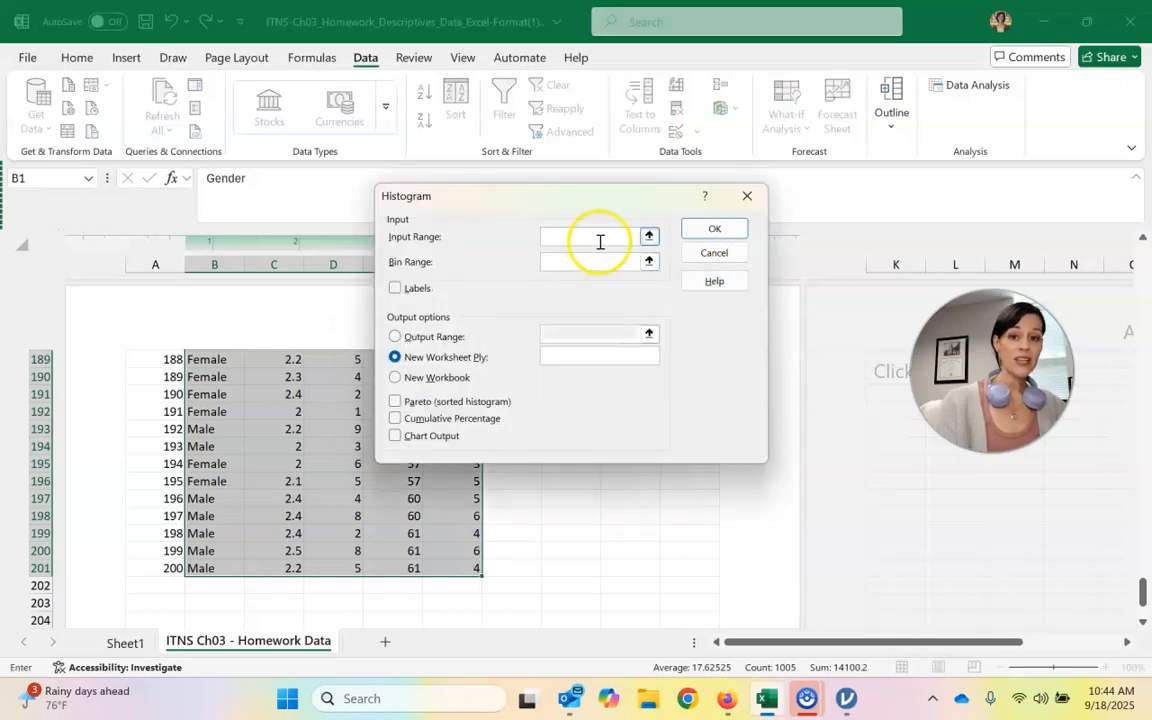
{"action": "left_click", "coordinate": [648, 238]}
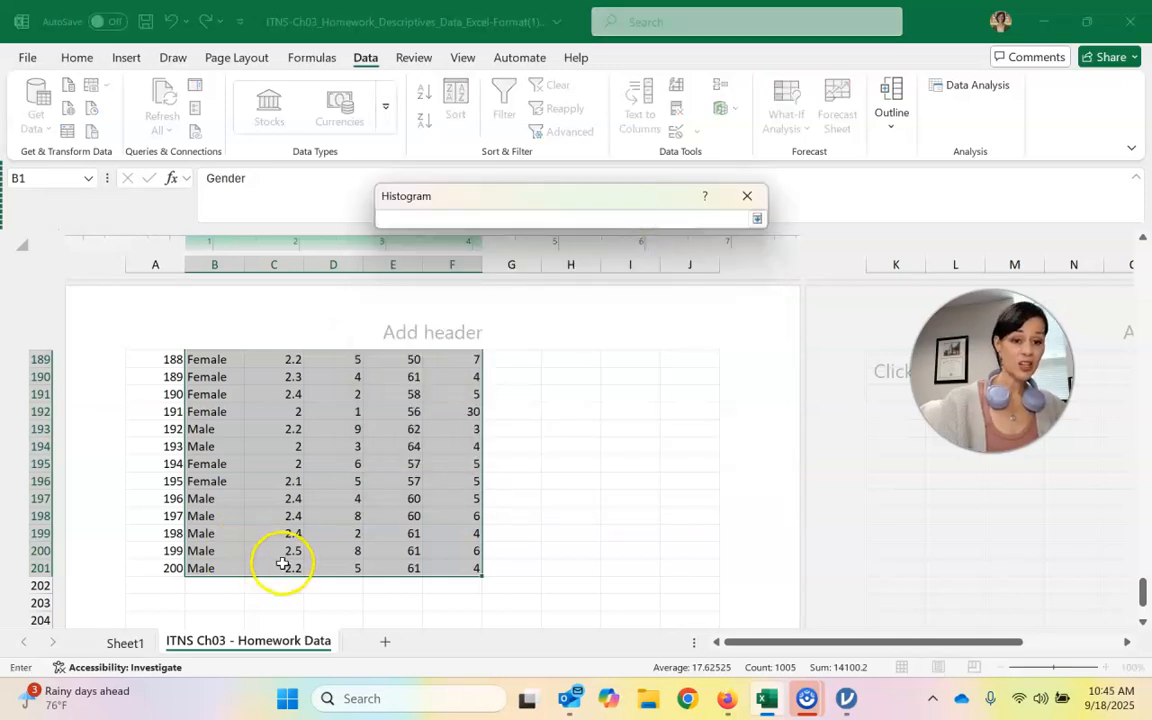
{"action": "left_click_drag", "start_coordinate": [476, 567], "coordinate": [292, 165]}
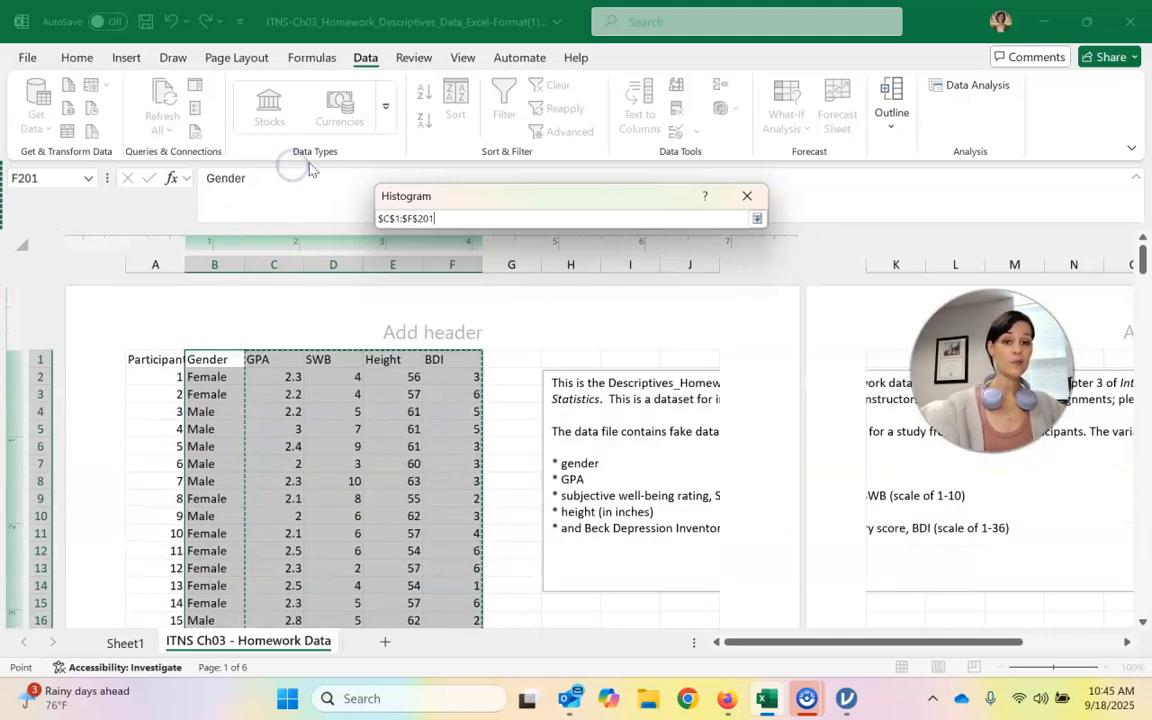
{"action": "left_click", "coordinate": [757, 218]}
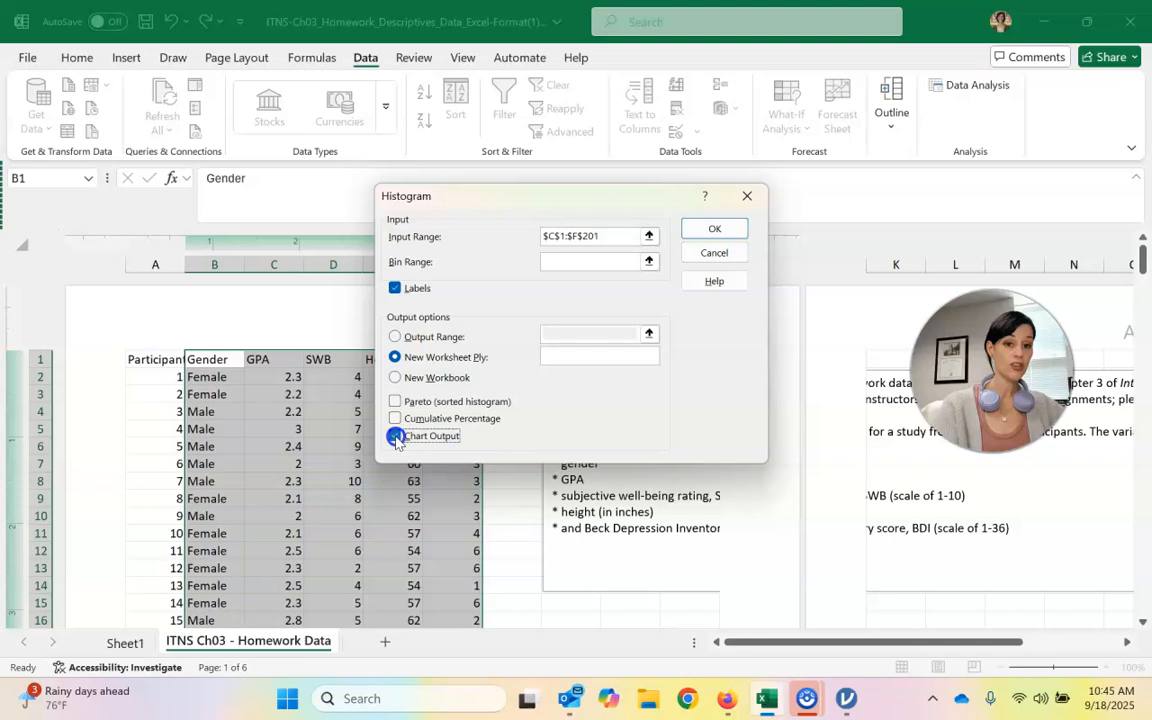
{"action": "left_click", "coordinate": [726, 230]}
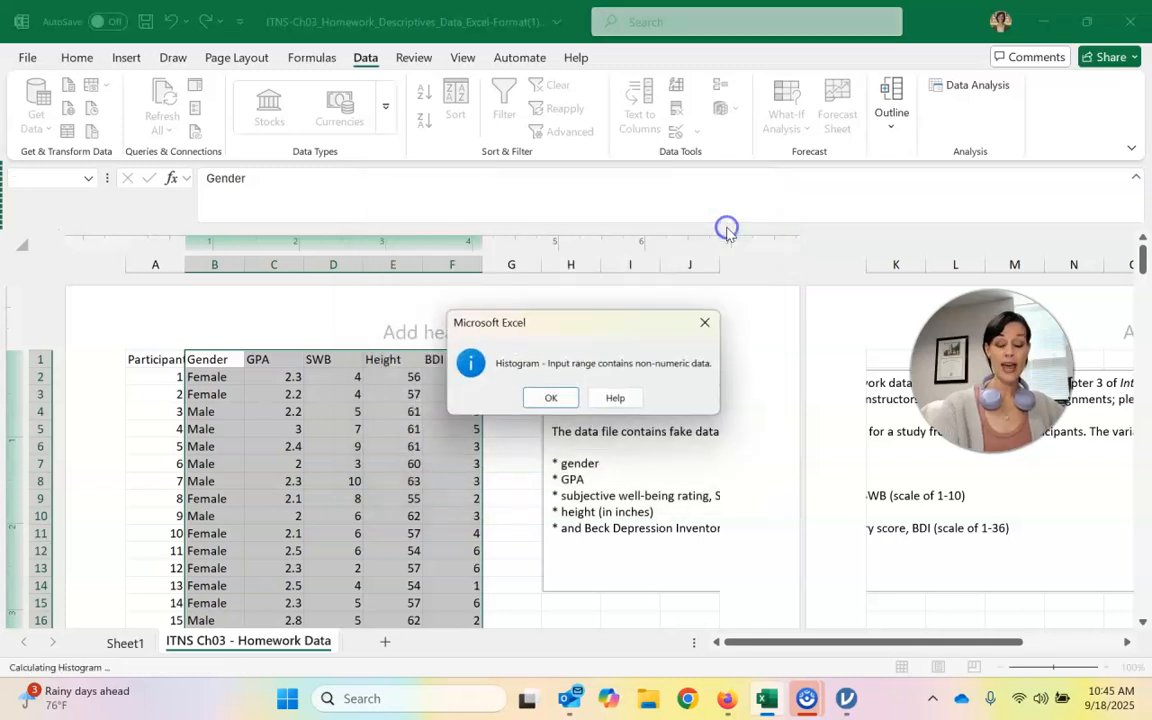
{"action": "left_click", "coordinate": [565, 398]}
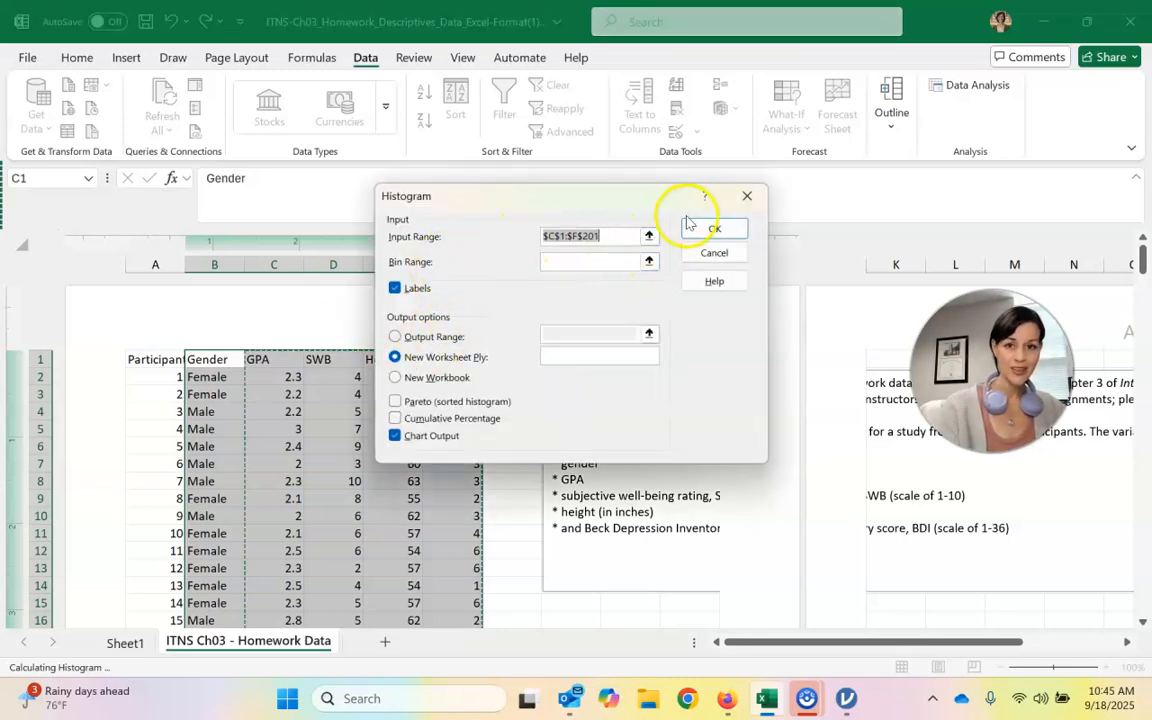
Step: Reselect C1:F201 as the histogram's input range and try to create the histogram again
{"action": "left_click", "coordinate": [649, 236]}
{"action": "left_click_drag", "start_coordinate": [268, 358], "coordinate": [489, 589]}
{"action": "left_click", "coordinate": [522, 520]}
{"action": "left_click_drag", "start_coordinate": [289, 363], "coordinate": [427, 479]}
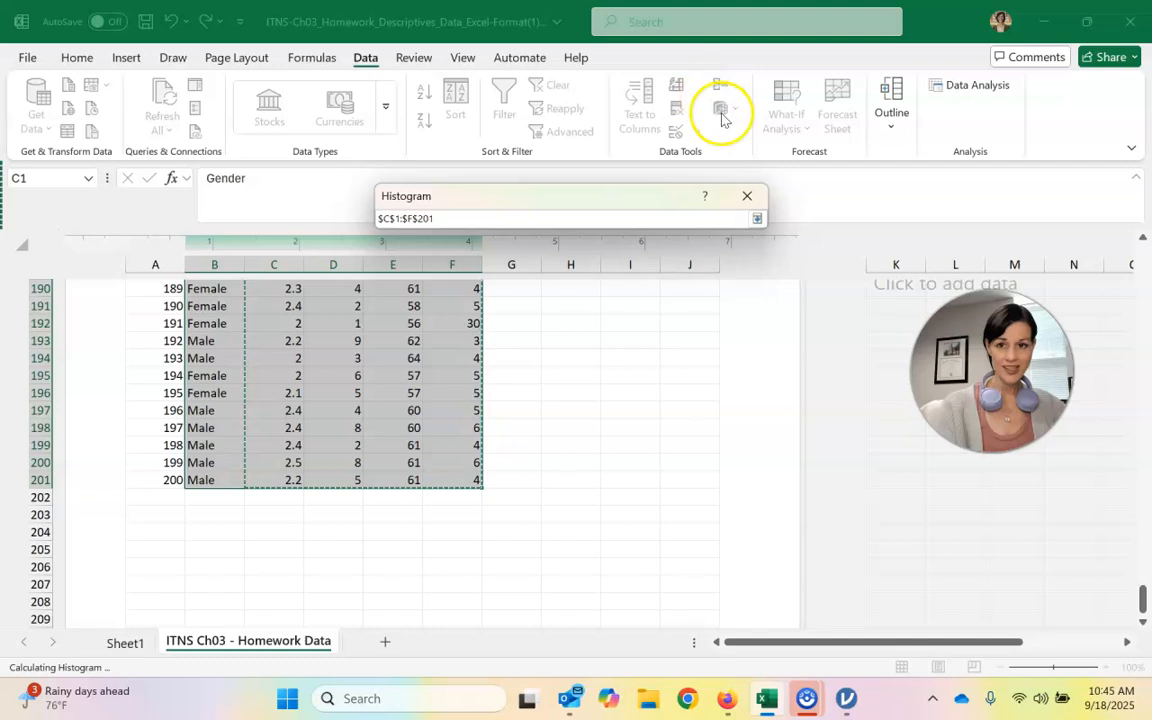
{"action": "left_click", "coordinate": [758, 219]}
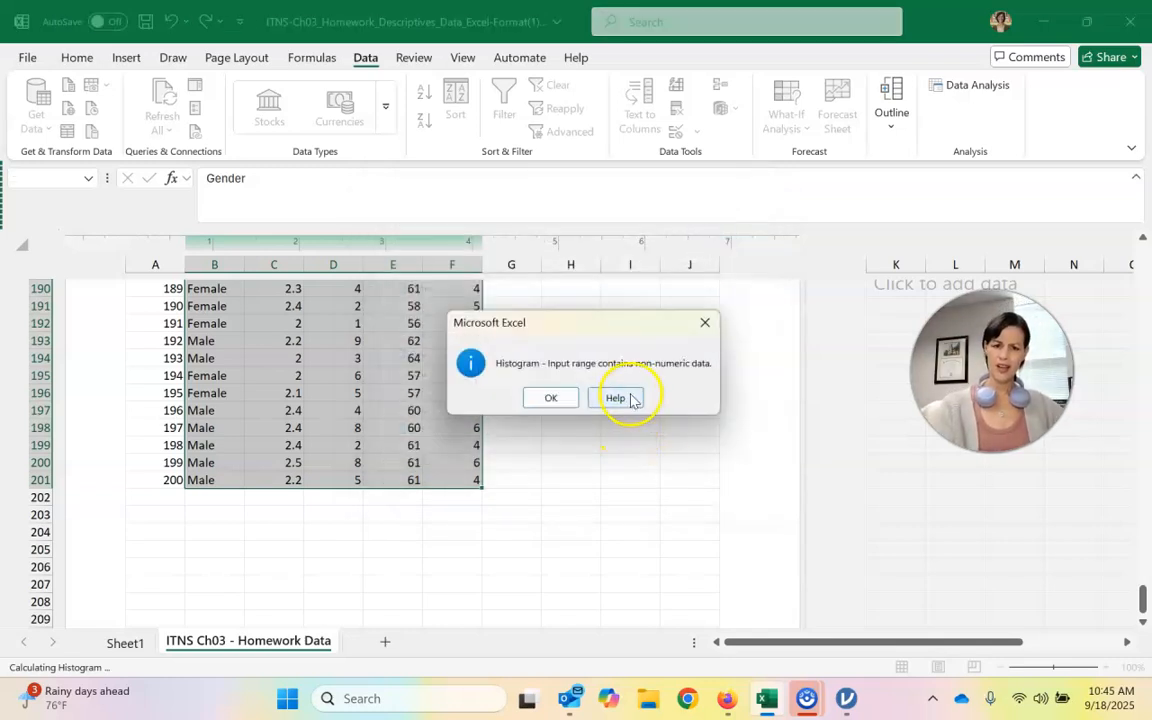
{"action": "left_click", "coordinate": [550, 398]}
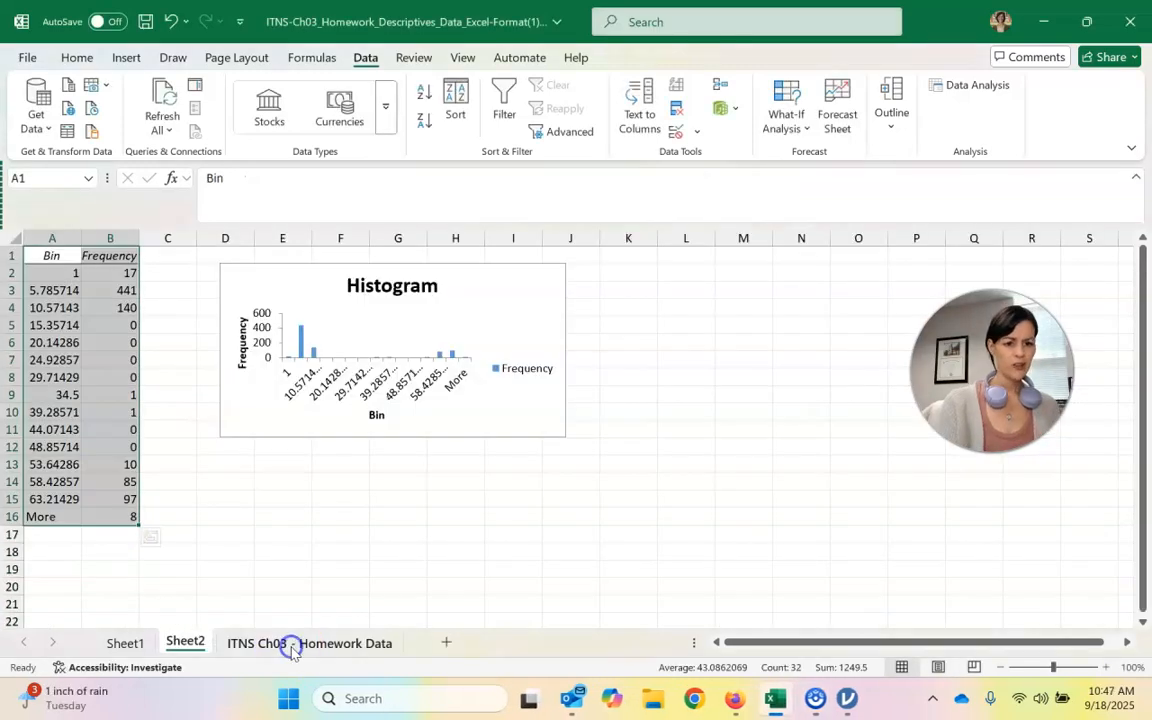
Step: Examine the numeric data without its header row on the homework data sheet and the combined histogram on Sheet2
{"action": "left_click", "coordinate": [291, 645]}
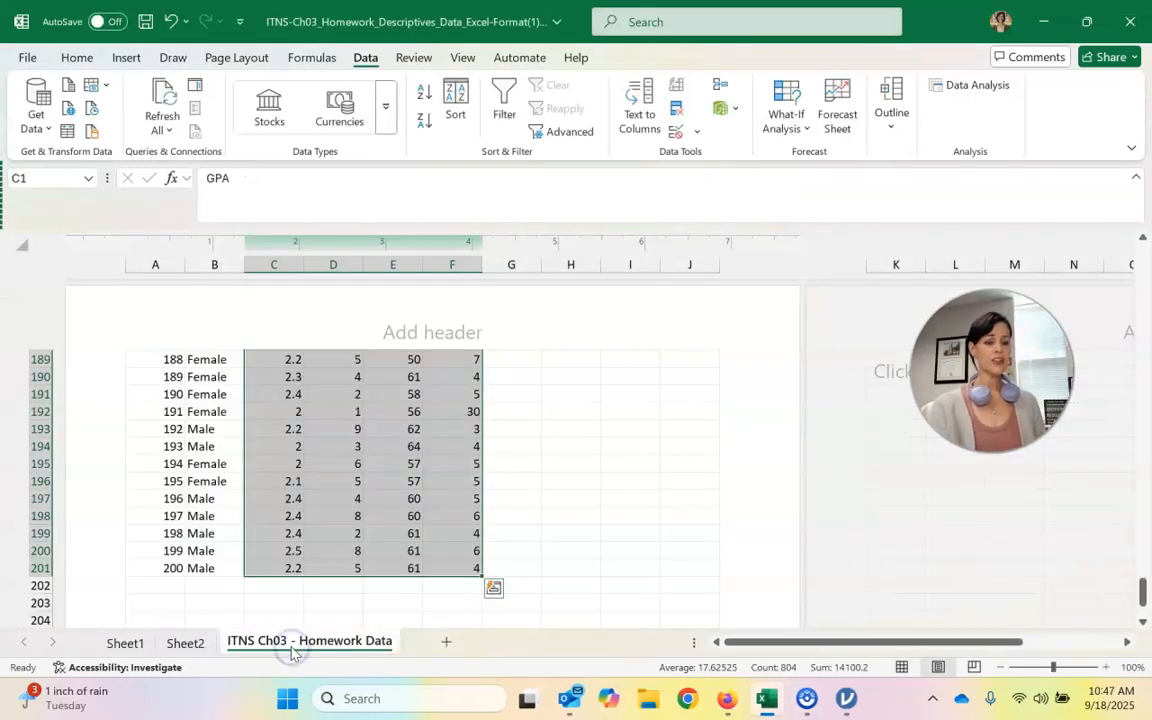
{"action": "scroll", "coordinate": [332, 463], "scroll_direction": "up", "scroll_amount": 20}
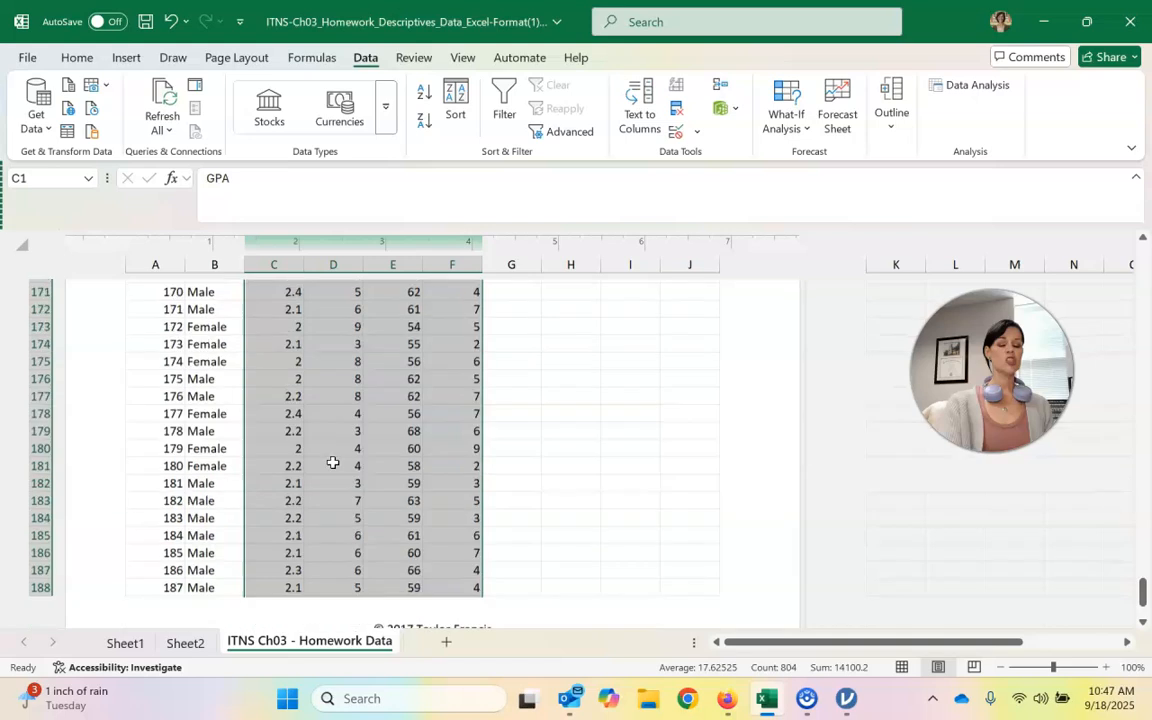
{"action": "scroll", "coordinate": [332, 463], "scroll_direction": "up", "scroll_amount": 20}
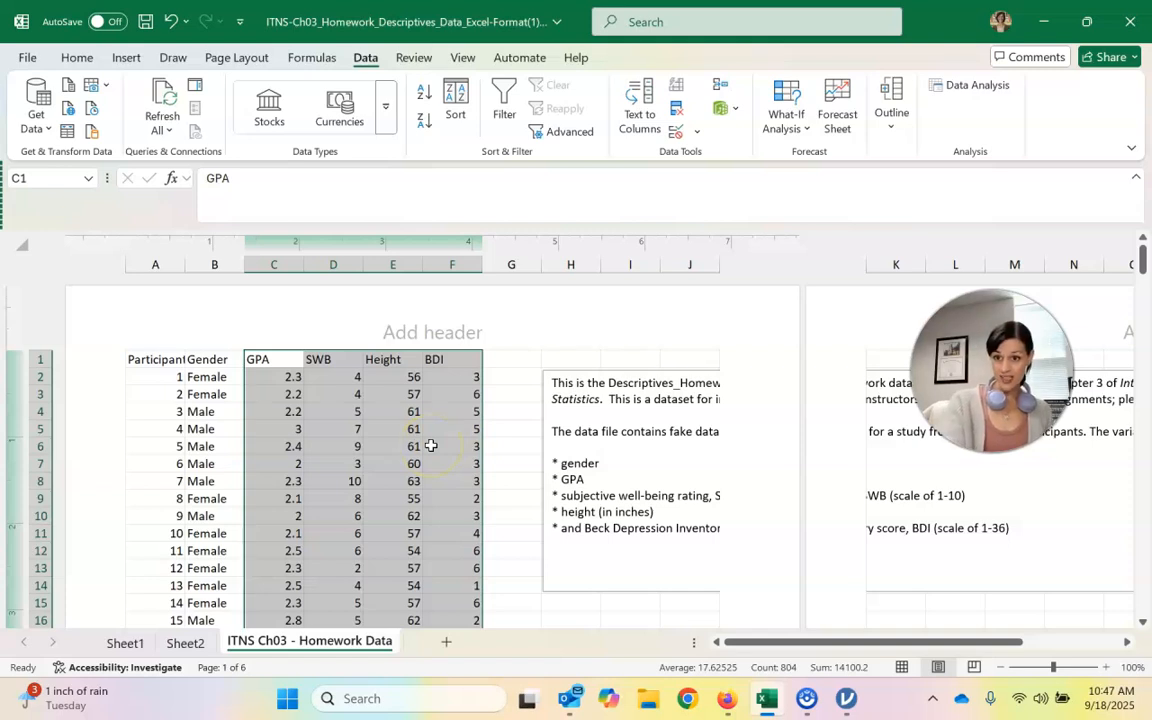
{"action": "left_click_drag", "start_coordinate": [279, 376], "coordinate": [446, 640]}
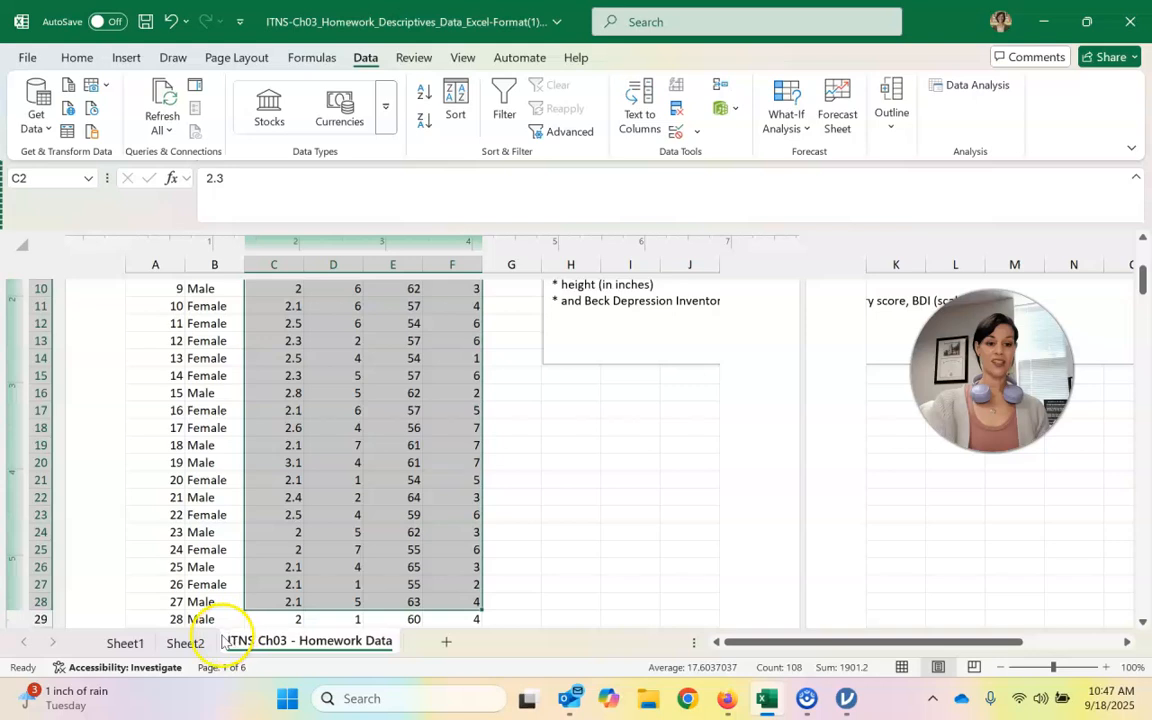
{"action": "left_click", "coordinate": [185, 645]}
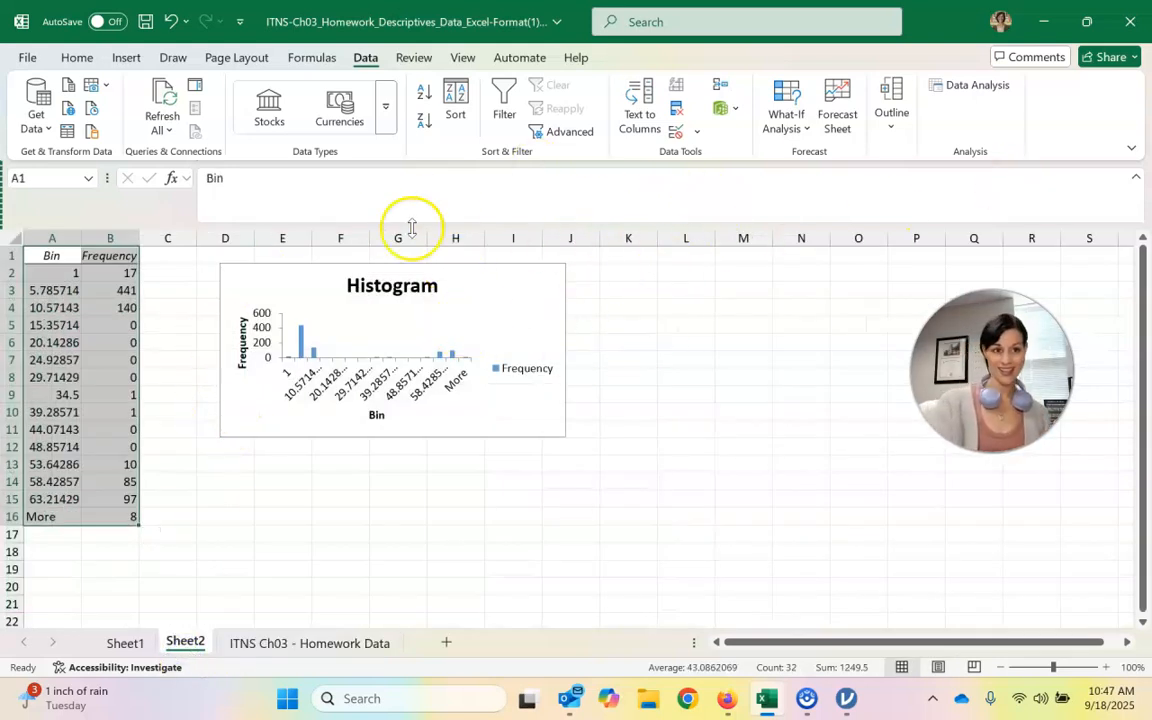
{"action": "left_click", "coordinate": [272, 643]}
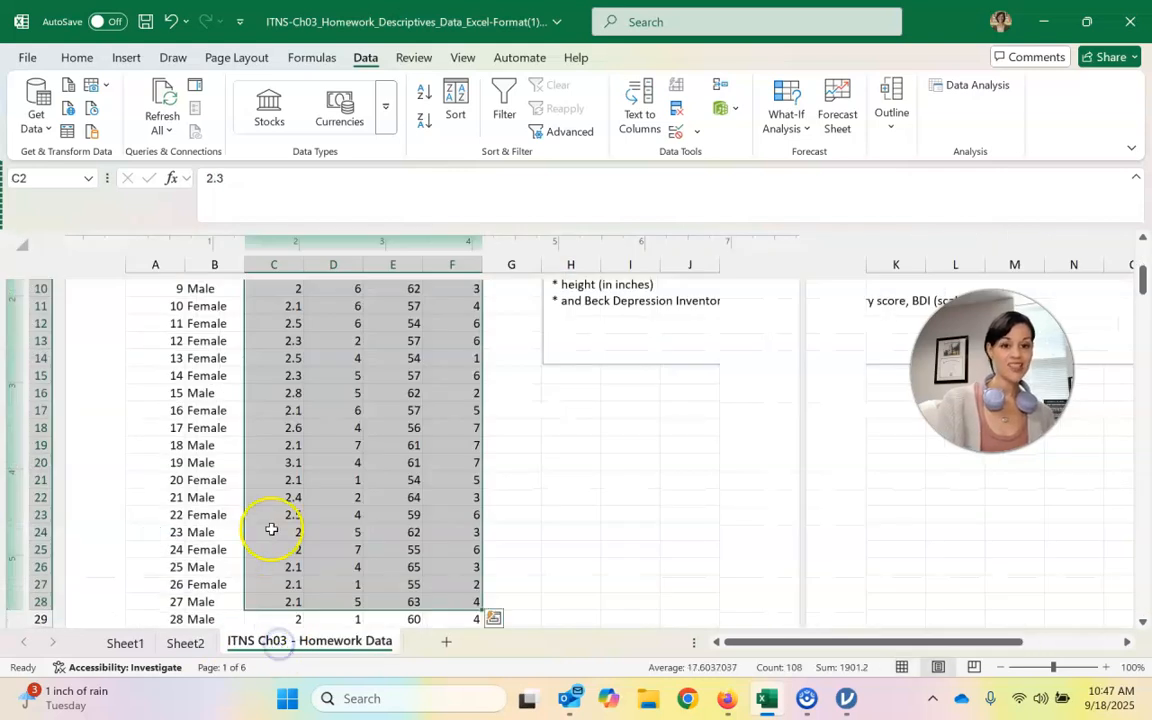
Step: Try to create a GPA histogram on a new worksheet from C1:C201 of the homework data, with labels and chart output enabled
{"action": "scroll", "coordinate": [325, 581], "scroll_direction": "up", "scroll_amount": 4}
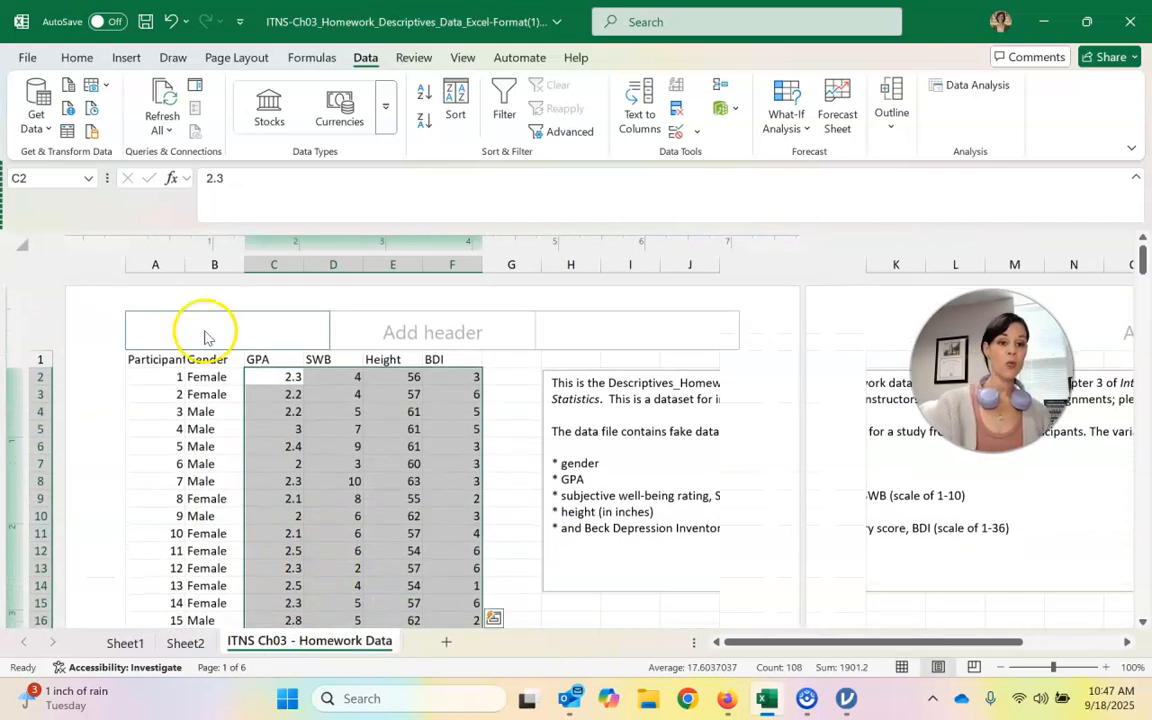
{"action": "left_click_drag", "start_coordinate": [280, 361], "coordinate": [278, 480]}
{"action": "left_click", "coordinate": [968, 86]}
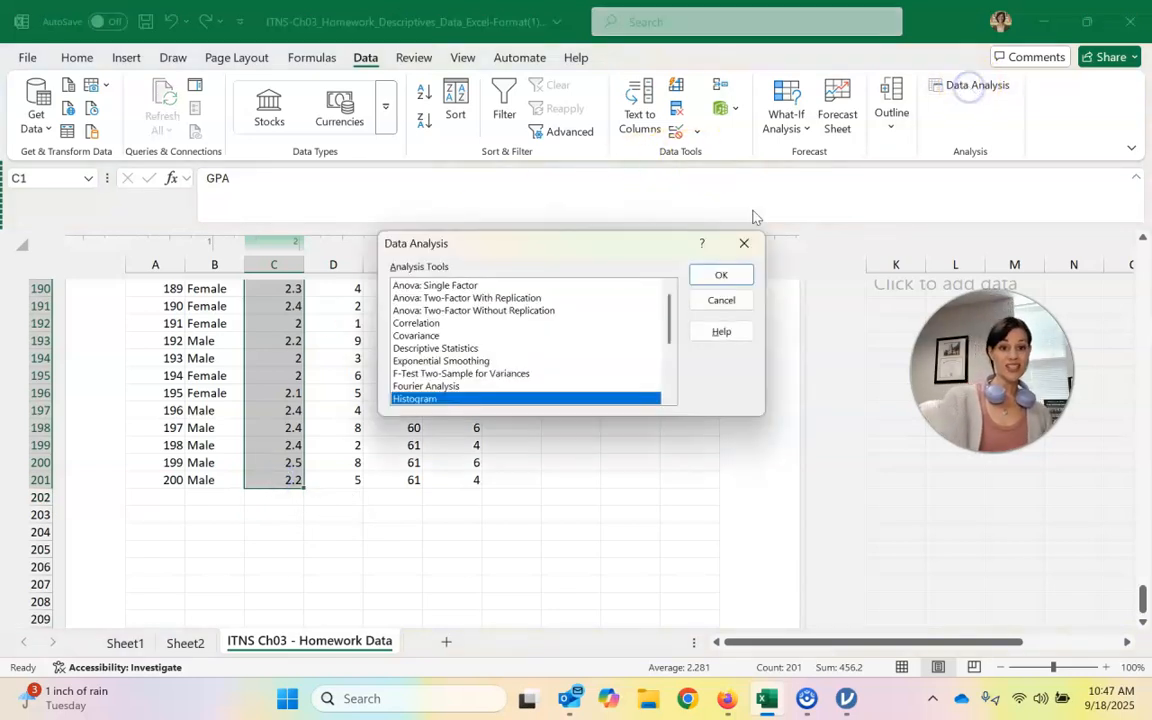
{"action": "left_click", "coordinate": [721, 275]}
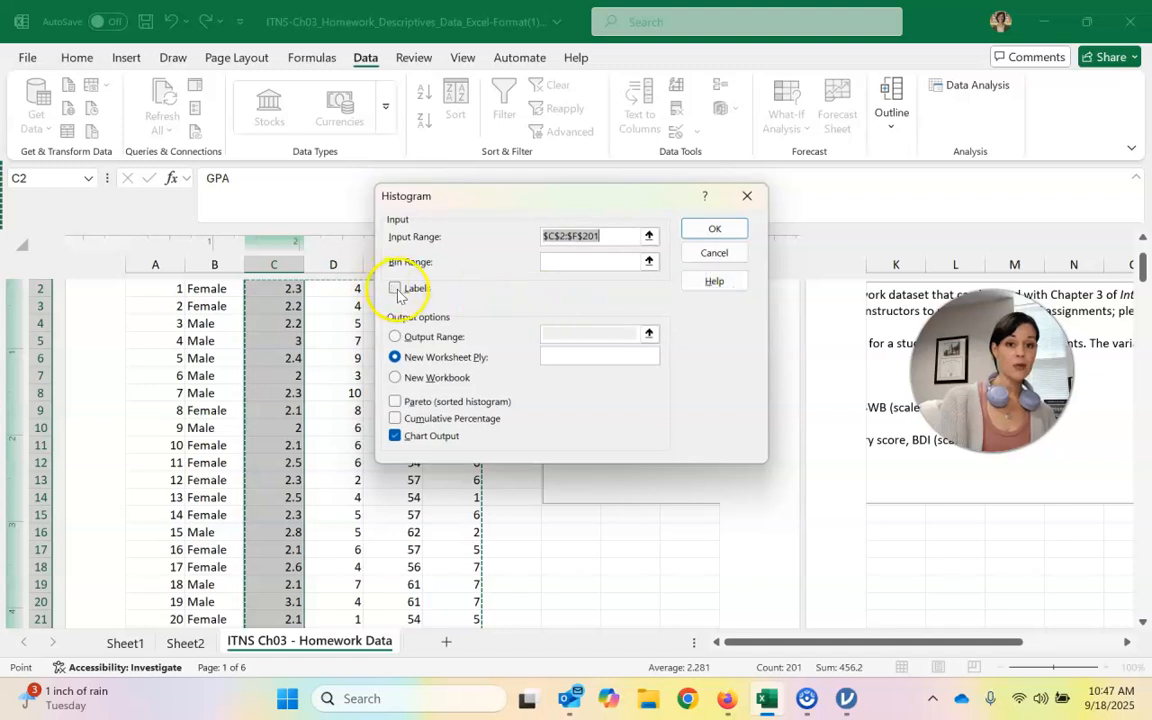
{"action": "left_click", "coordinate": [395, 288]}
{"action": "left_click", "coordinate": [714, 228]}
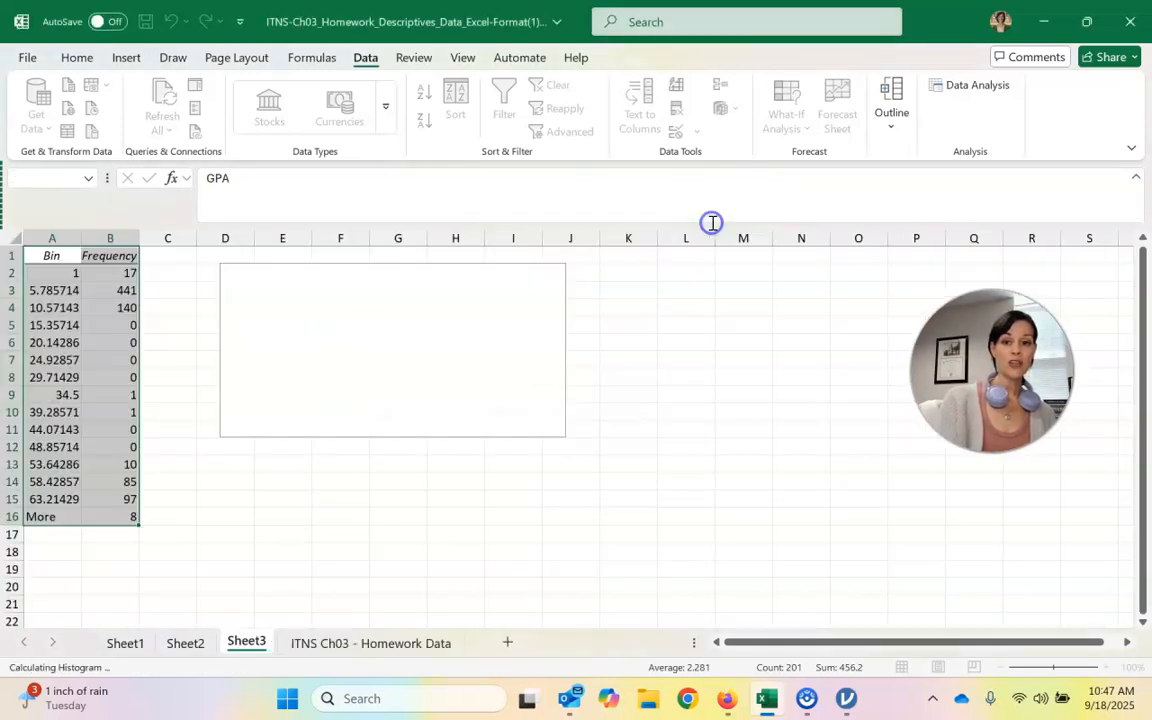
Step: Enlarge the Sheet3 histogram to span about columns D to M down to row 16, and return to the homework data sheet
{"action": "left_click", "coordinate": [426, 382]}
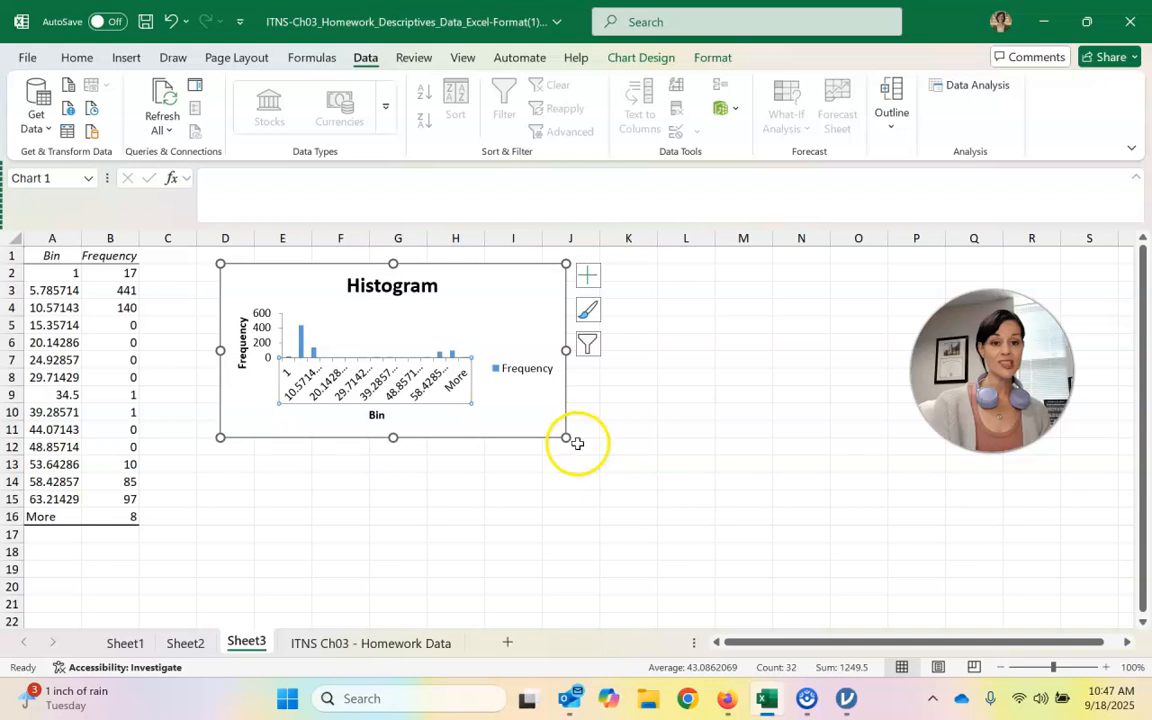
{"action": "left_click_drag", "start_coordinate": [567, 437], "coordinate": [749, 532]}
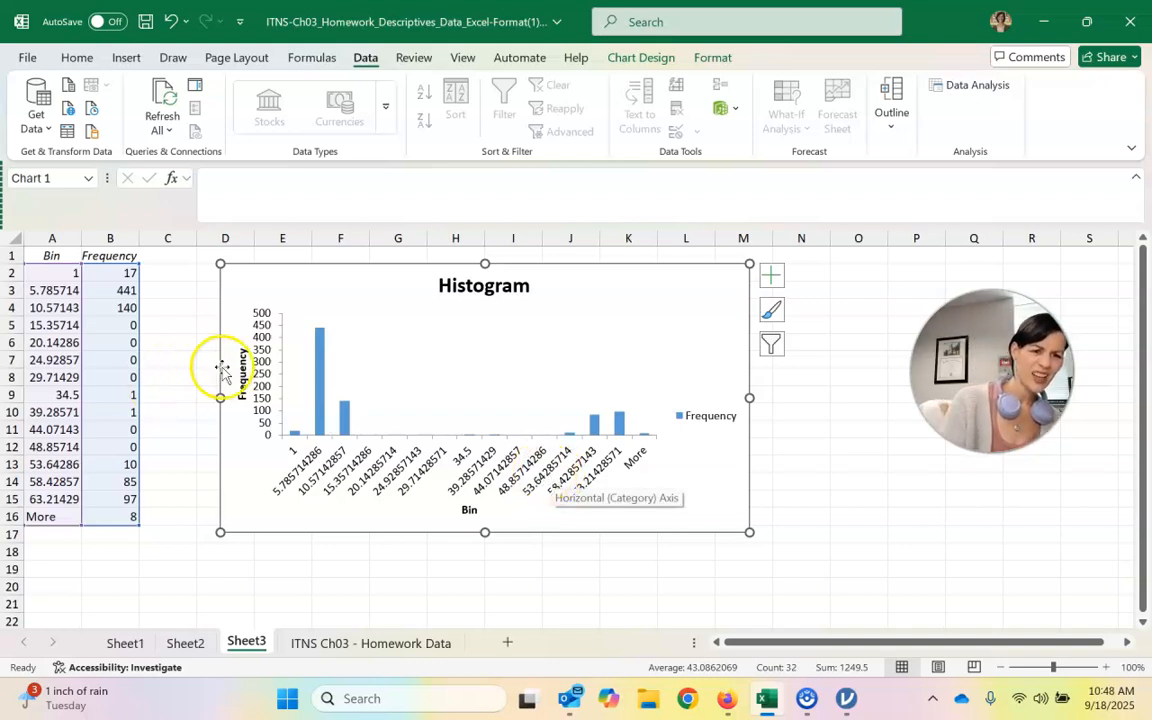
{"action": "left_click", "coordinate": [360, 644]}
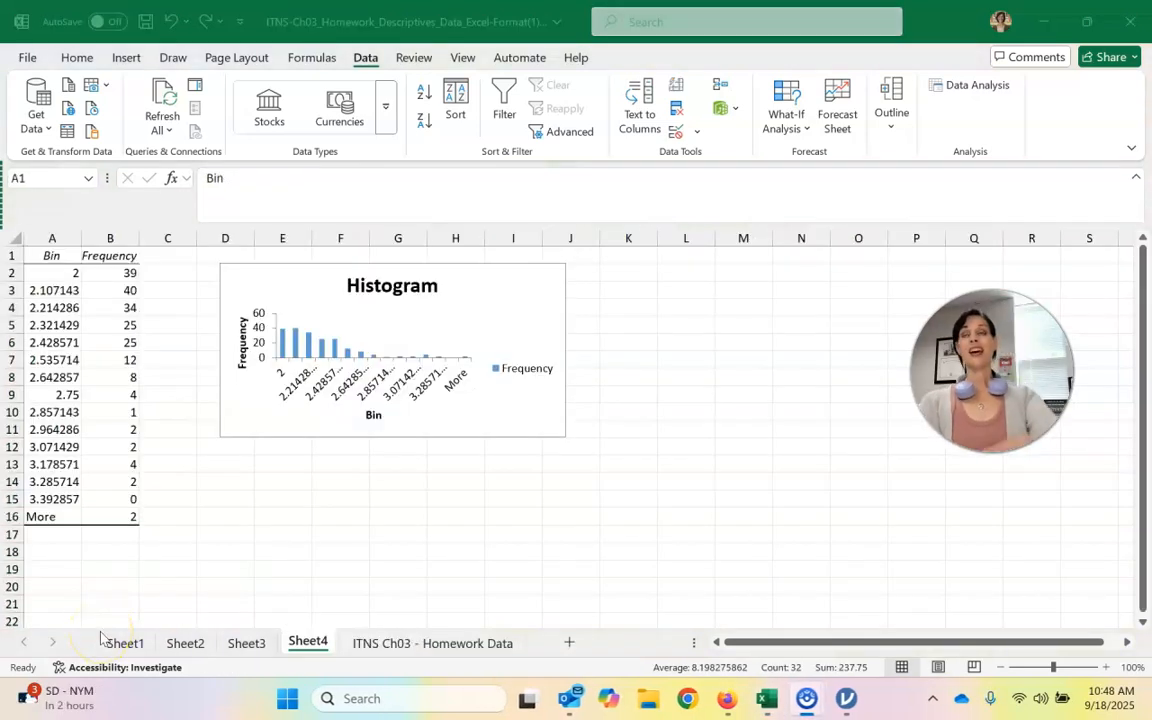
Step: Compare the Sheet3 and Sheet4 histograms, and enlarge the Sheet4 chart to span about columns D to M down to row 15
{"action": "left_click", "coordinate": [243, 645]}
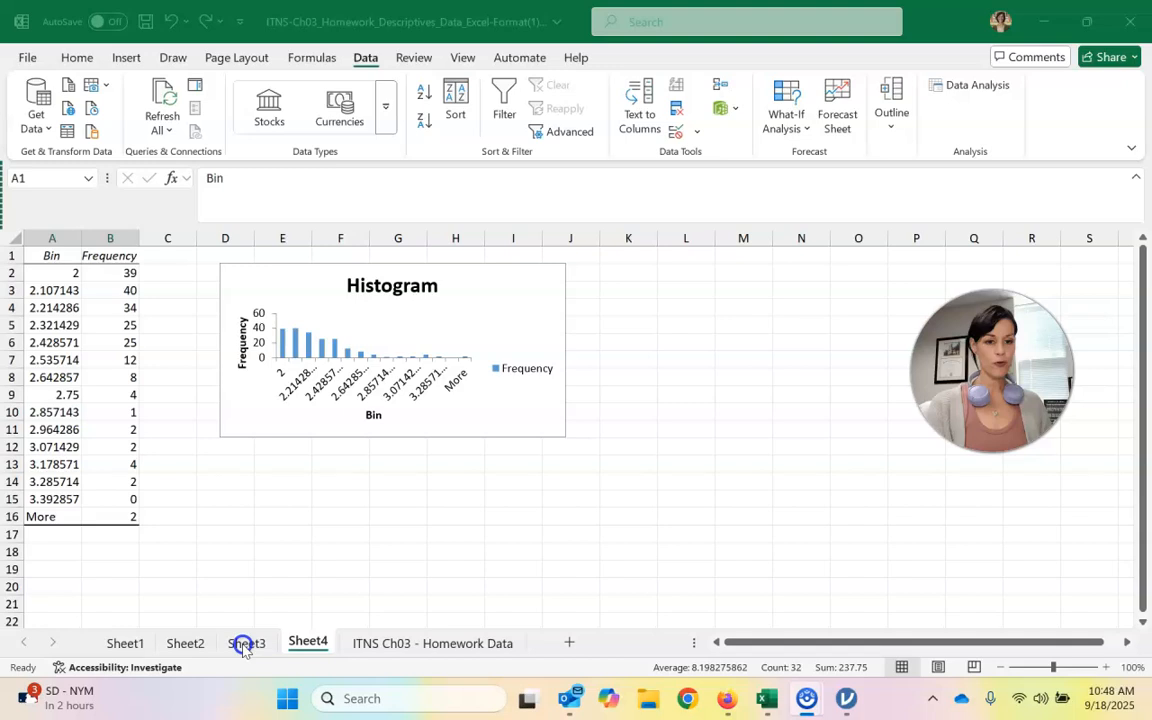
{"action": "left_click", "coordinate": [243, 645]}
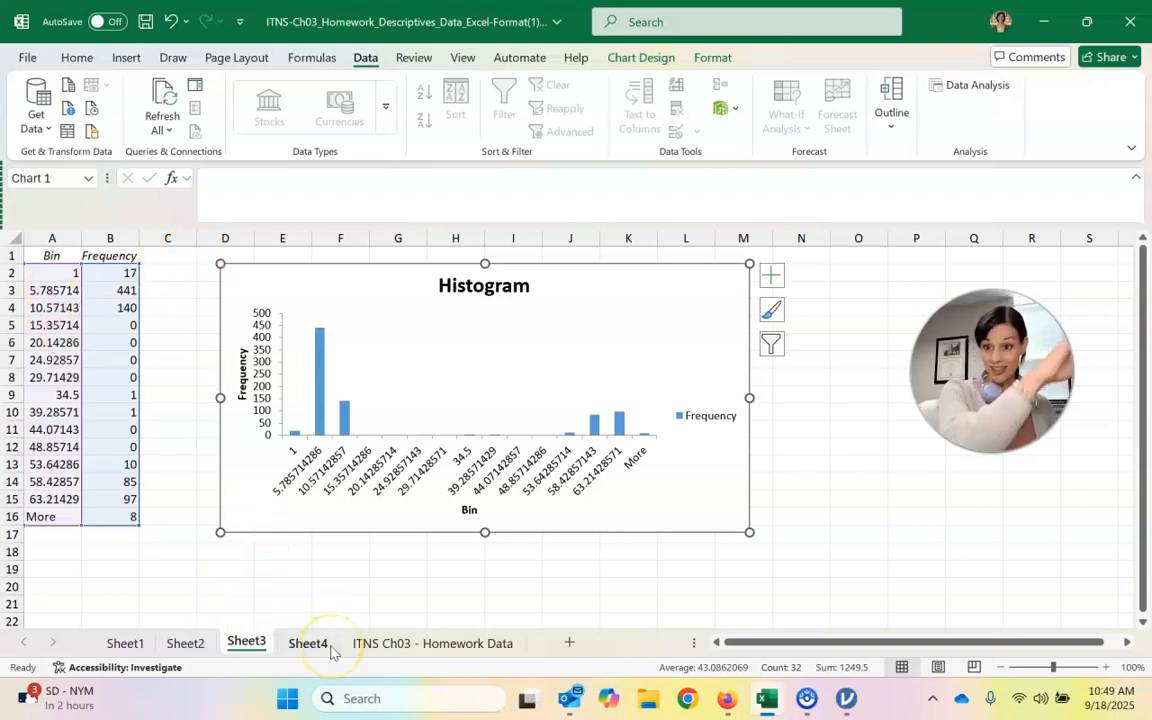
{"action": "left_click", "coordinate": [310, 643]}
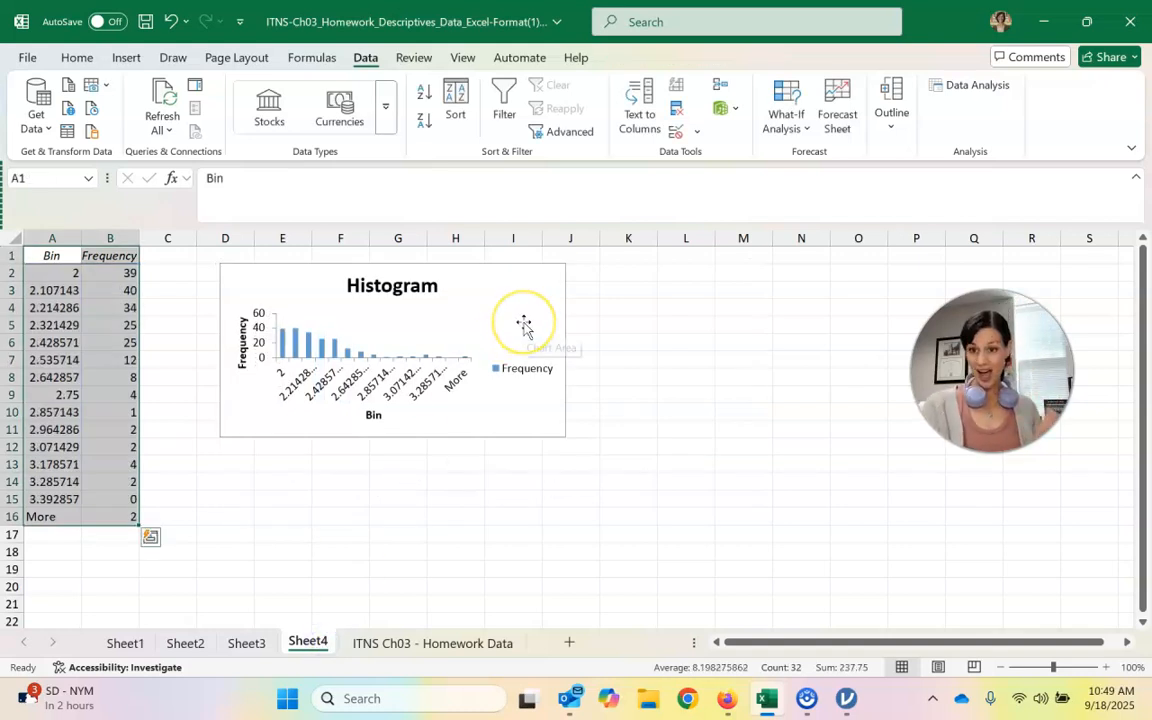
{"action": "left_click", "coordinate": [527, 392]}
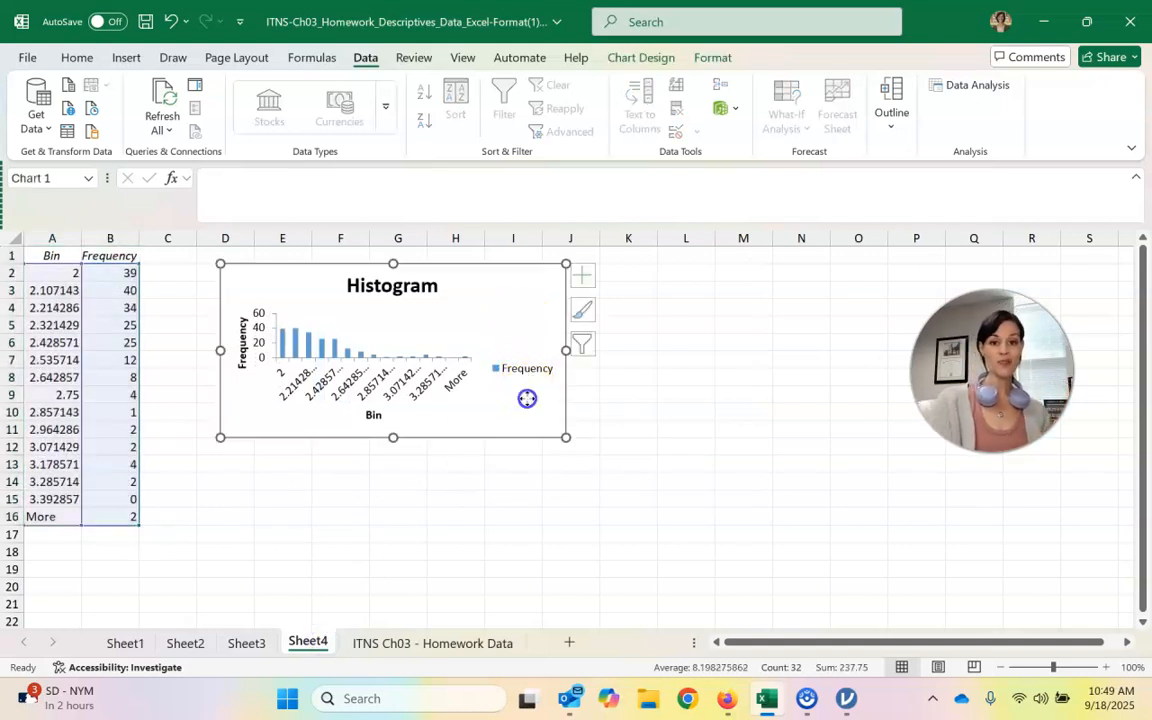
{"action": "left_click_drag", "start_coordinate": [564, 437], "coordinate": [754, 514]}
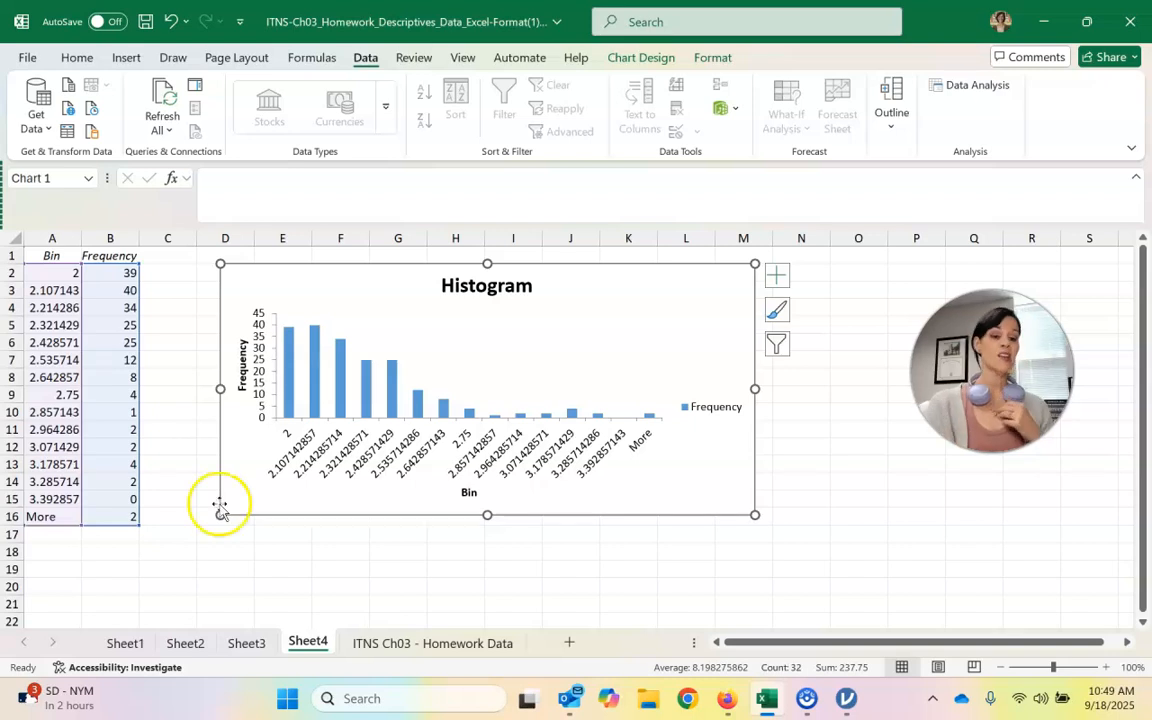
Step: Delete Sheet3 with the incorrect combined histogram from the workbook
{"action": "left_click", "coordinate": [245, 643]}
{"action": "right_click", "coordinate": [250, 645]}
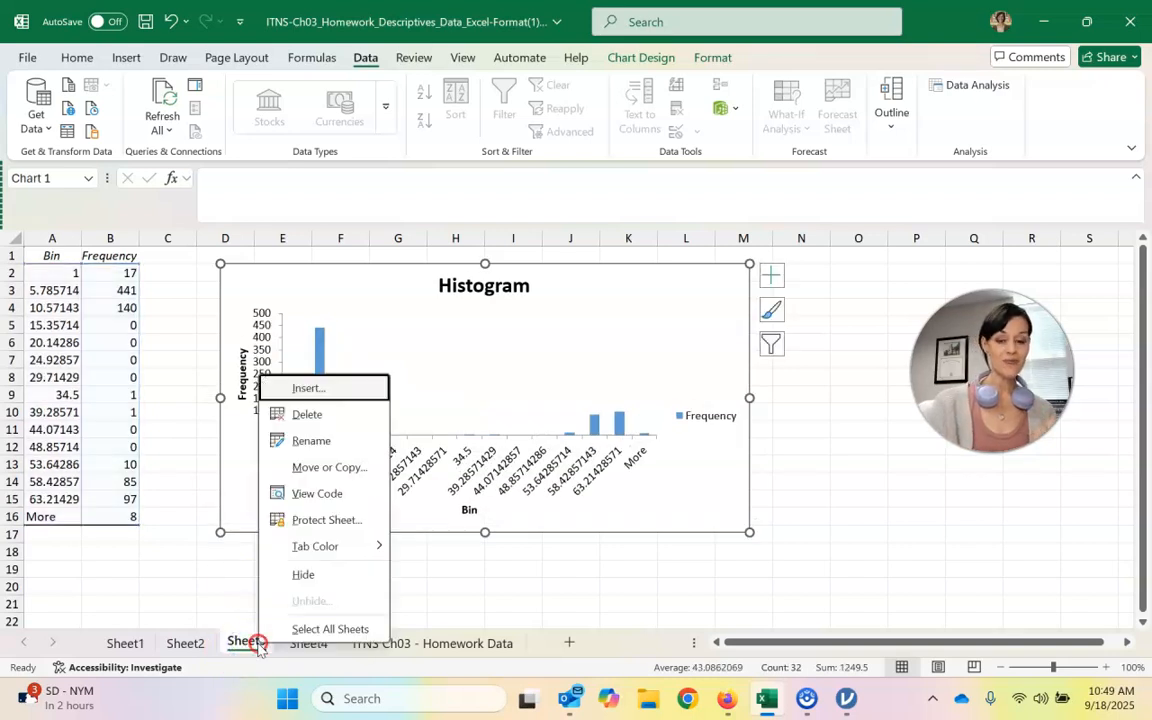
{"action": "left_click", "coordinate": [308, 414]}
{"action": "left_click", "coordinate": [548, 398]}
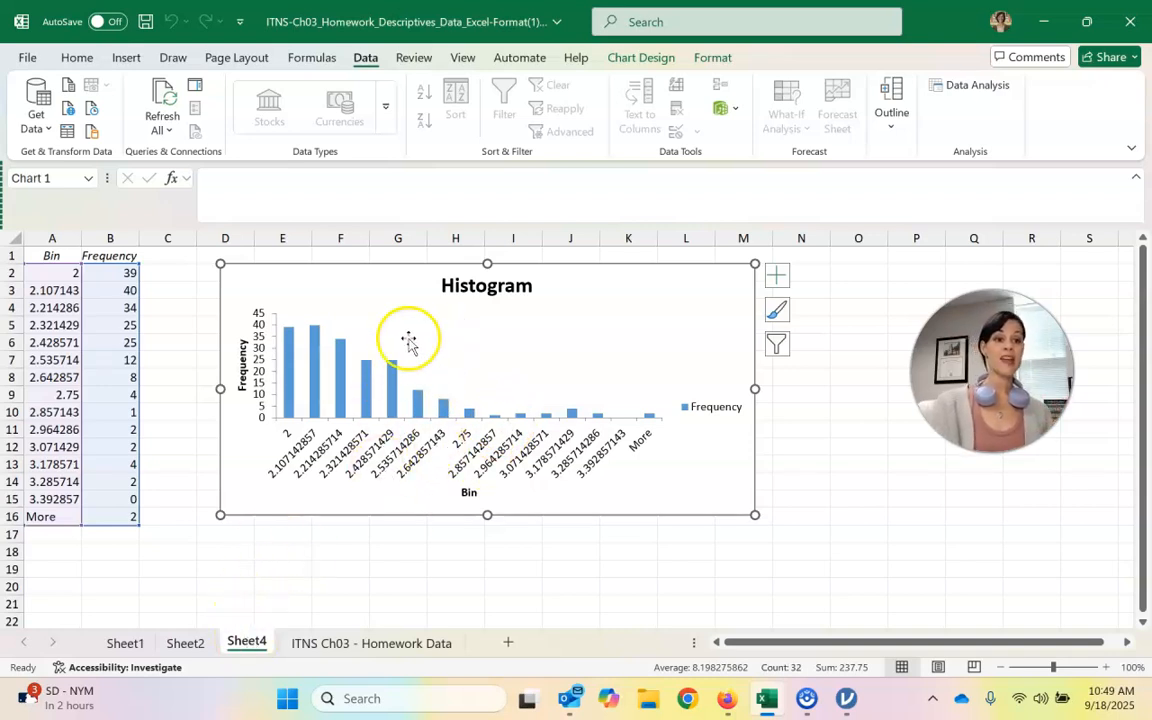
Step: Select the chart title of the GPA histogram on Sheet4
{"action": "left_click", "coordinate": [507, 288]}
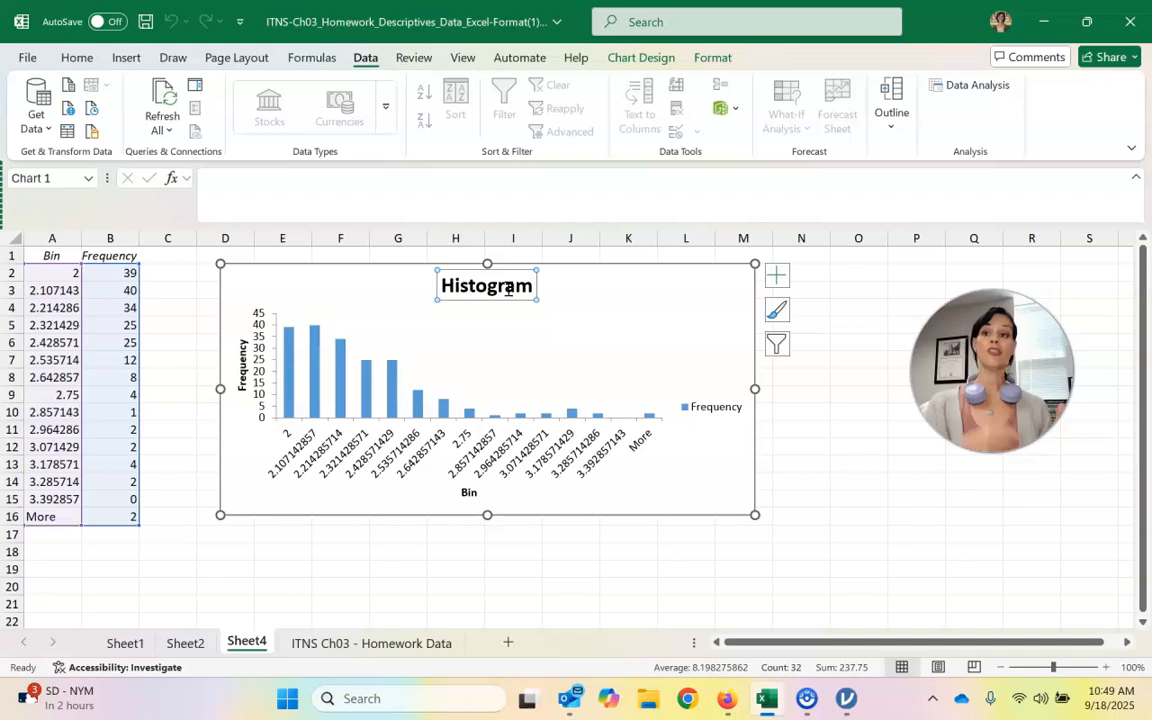